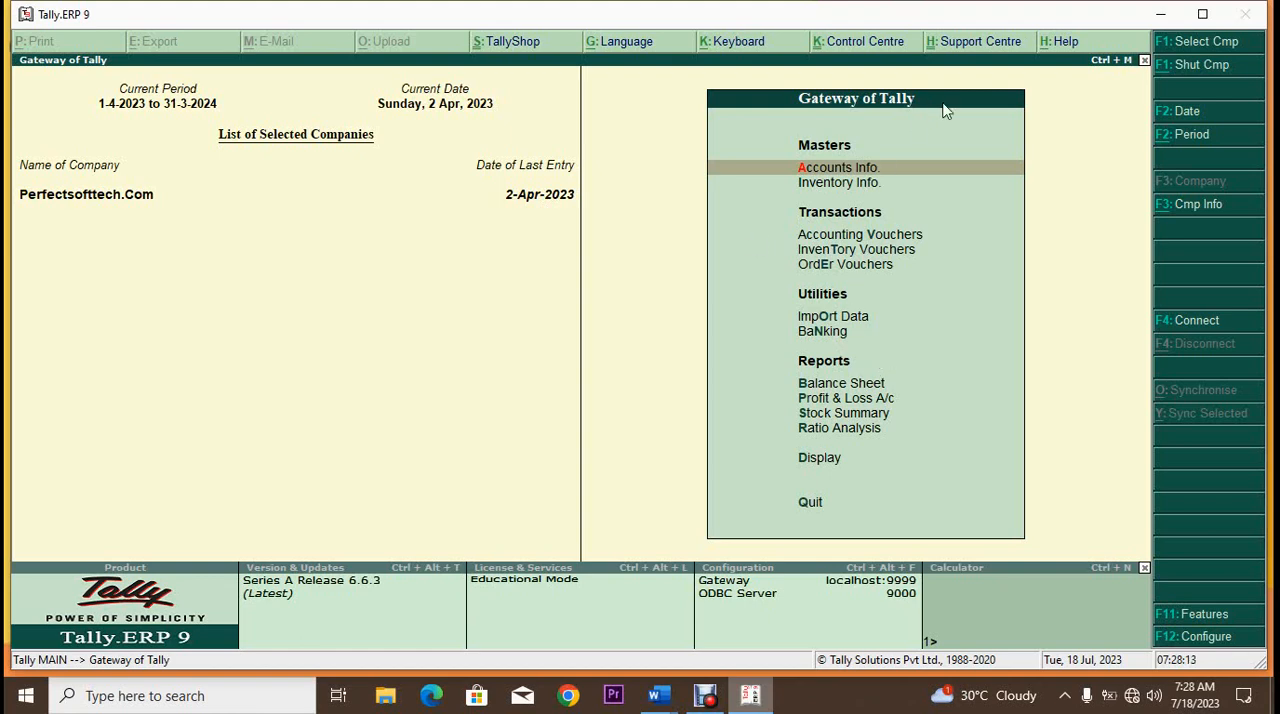
Step: Start a new purchase voucher in item invoice mode
left_click(893, 240)
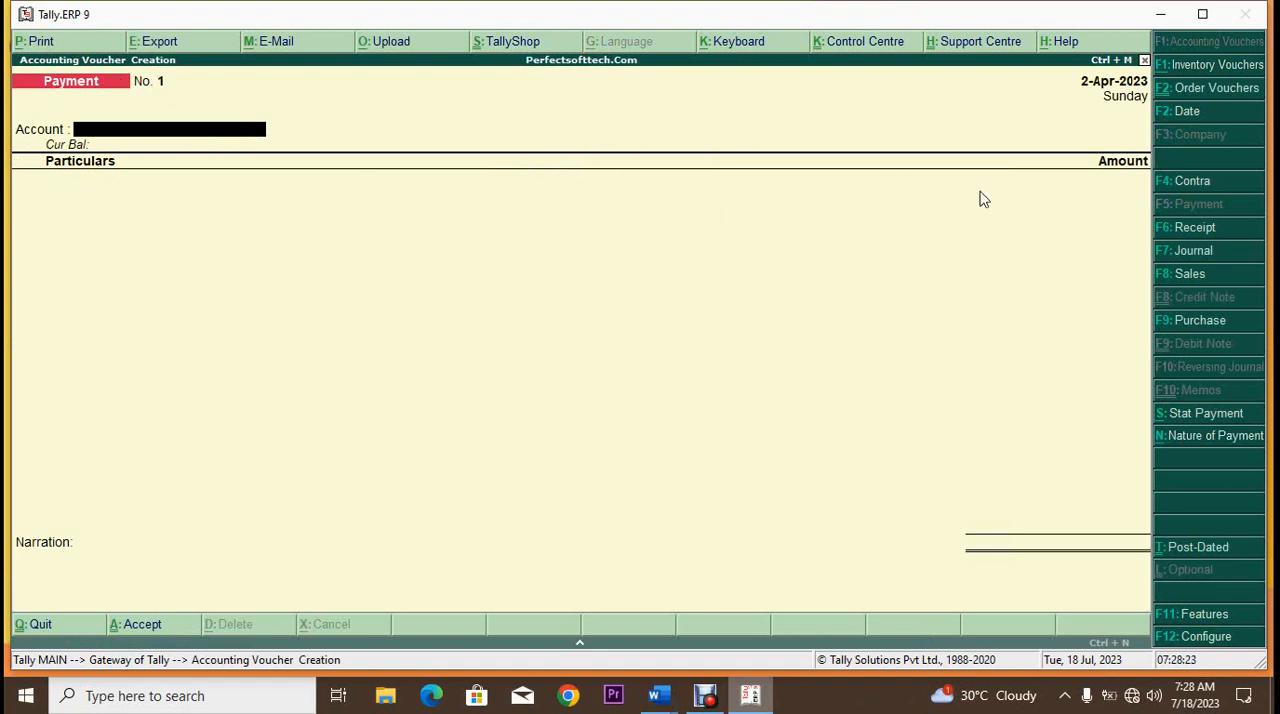
left_click(1200, 321)
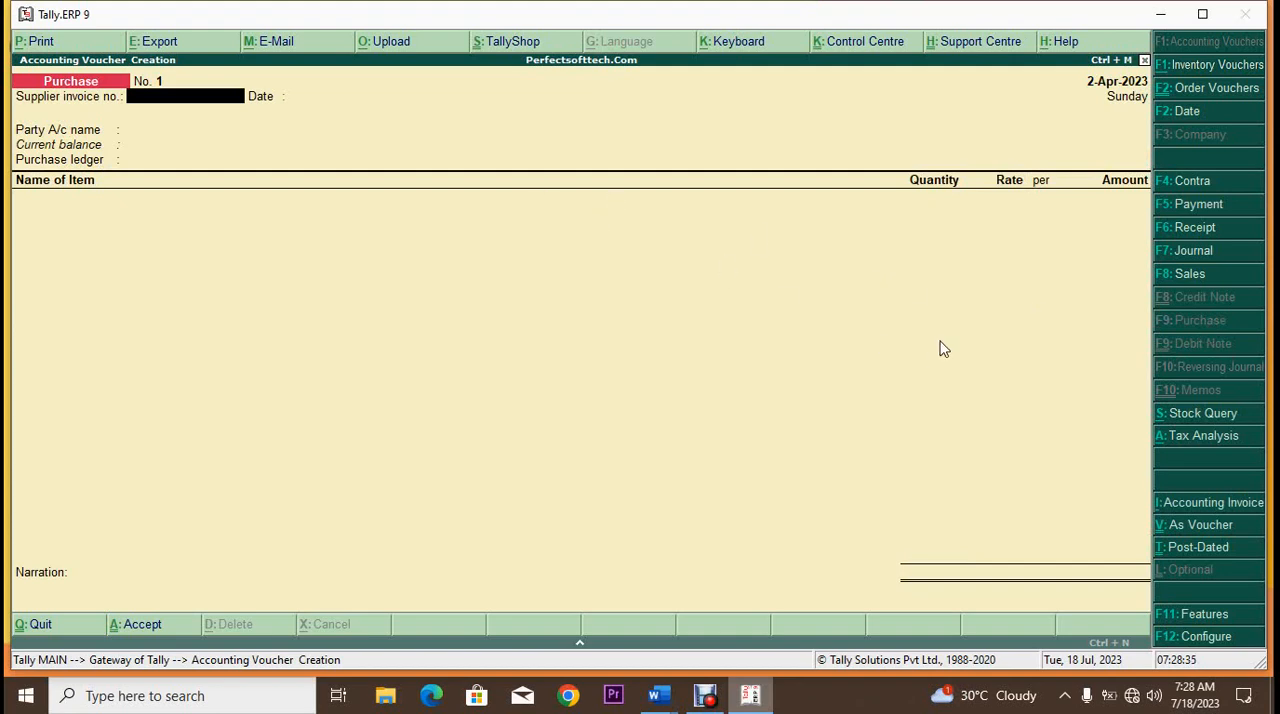
left_click(1199, 530)
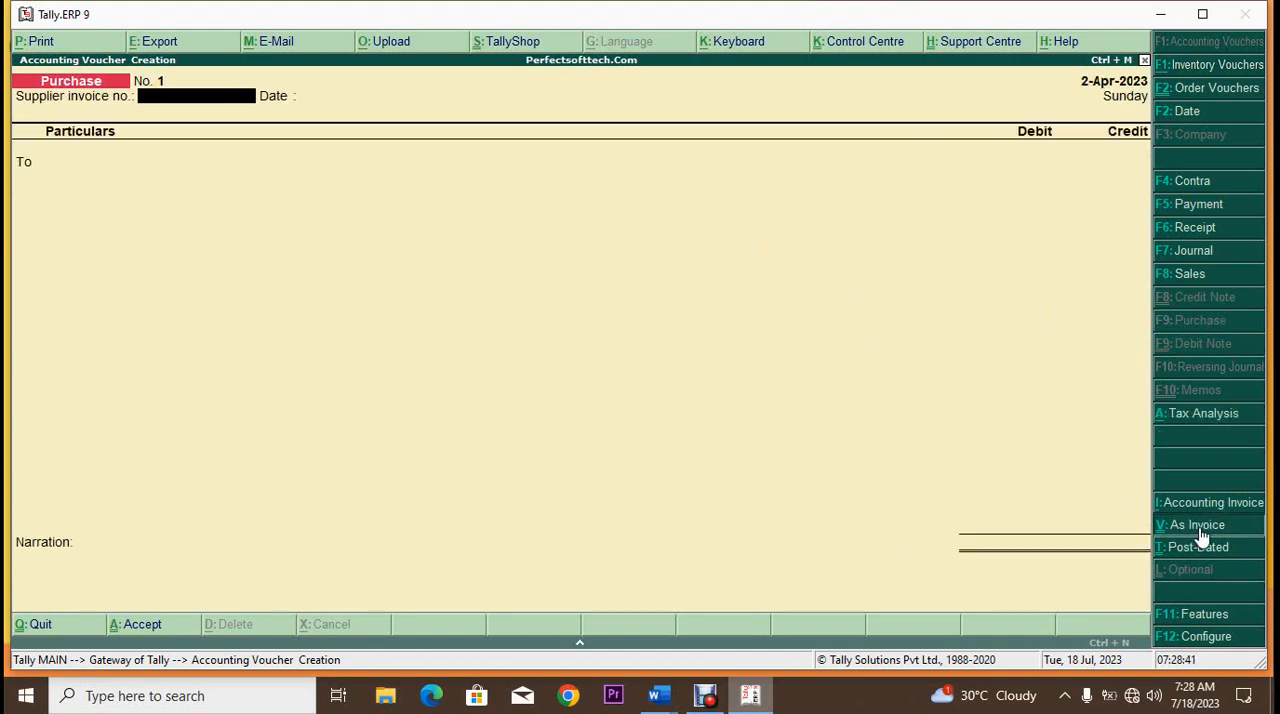
left_click(1202, 530)
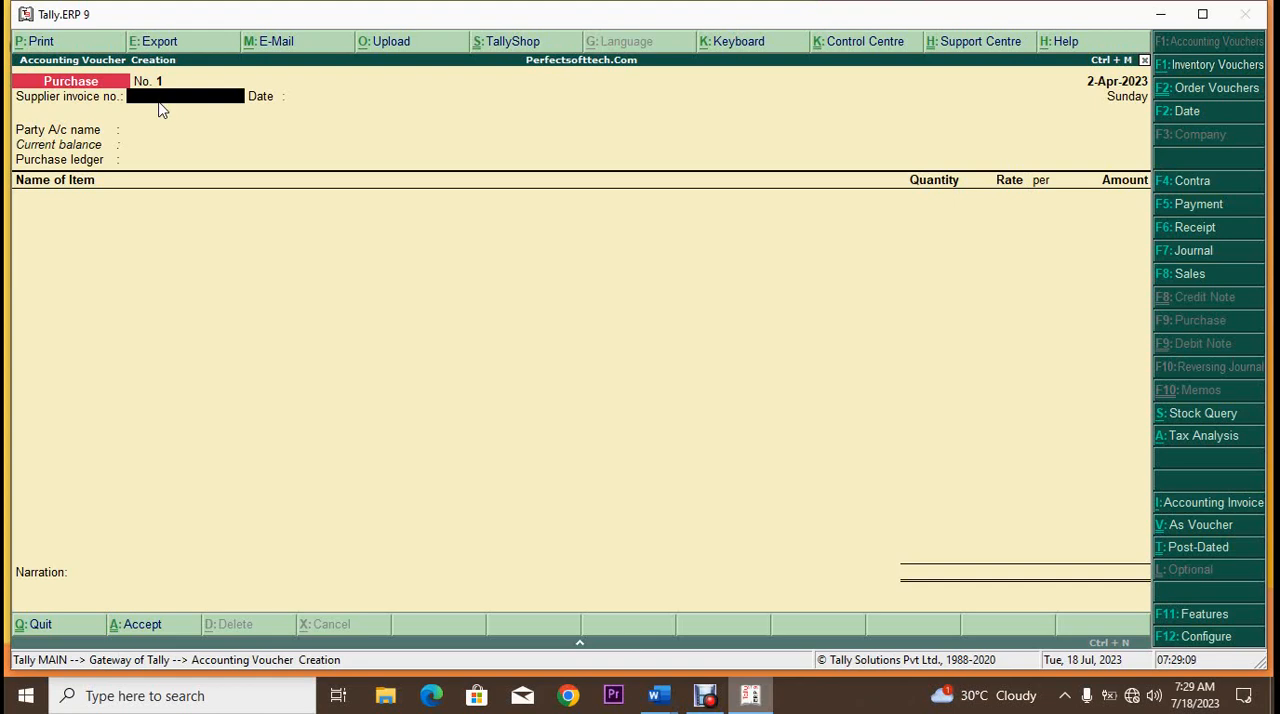
type("a00")
key("BackSpace")
key("BackSpace")
key("BackSpace")
type("A001")
key("BackSpace")
key("BackSpace")
key("BackSpace")
key("BackSpace")
Step: Enter 025 as the supplier invoice number and accept 2-Apr-2023 as the invoice date
type("025")
key("Return")
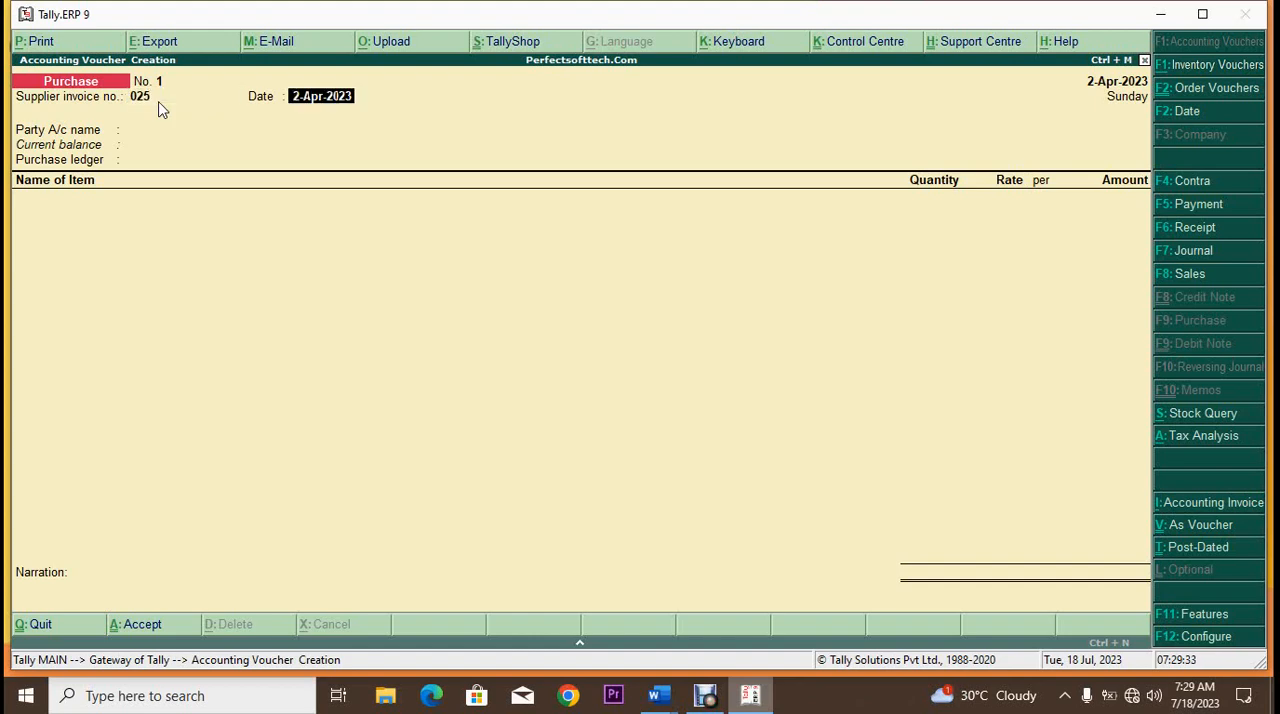
key("Return")
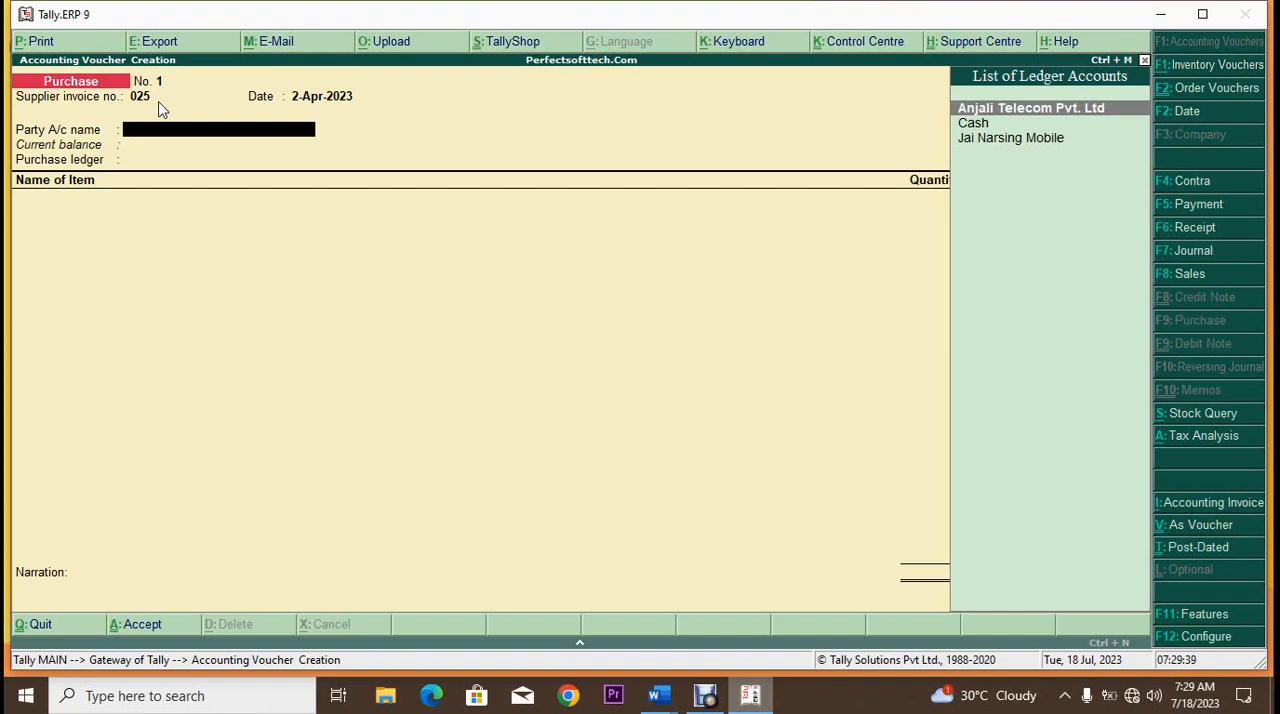
Step: Choose Jai Narsing Mobile as the party account and link receipt note RN/001 as the only tracking number
key("Down")
key("Down")
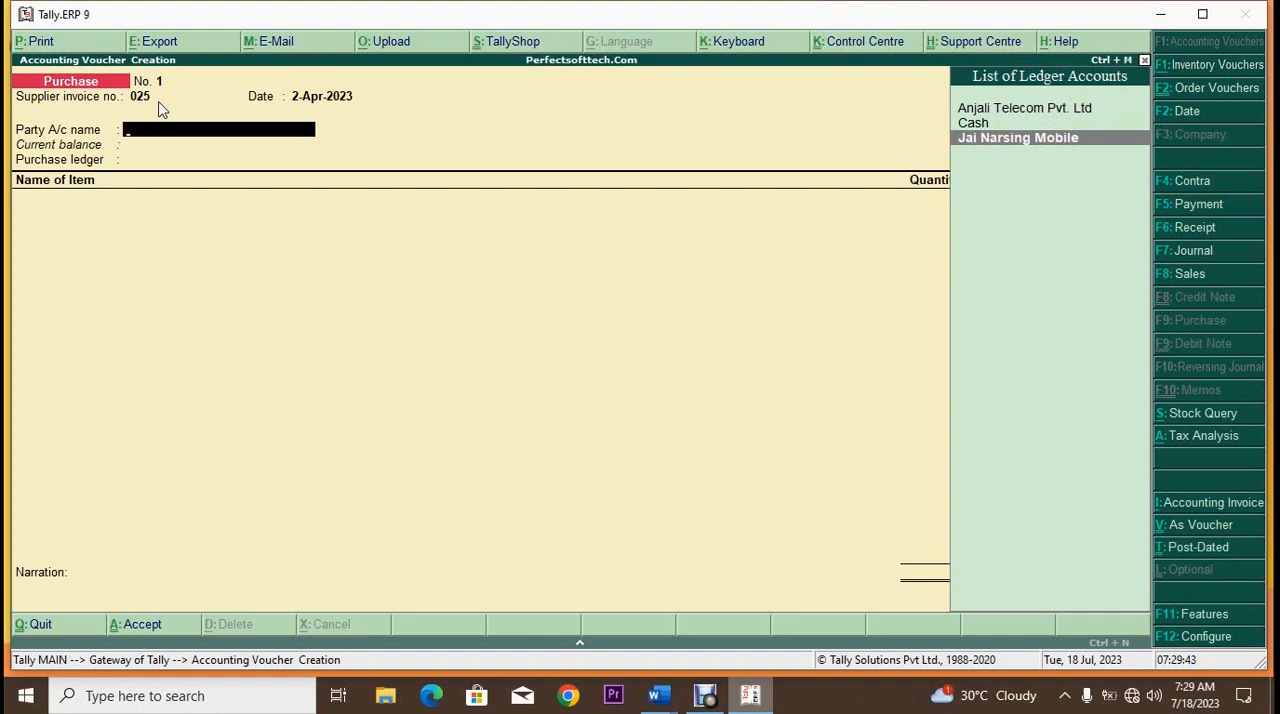
key("Return")
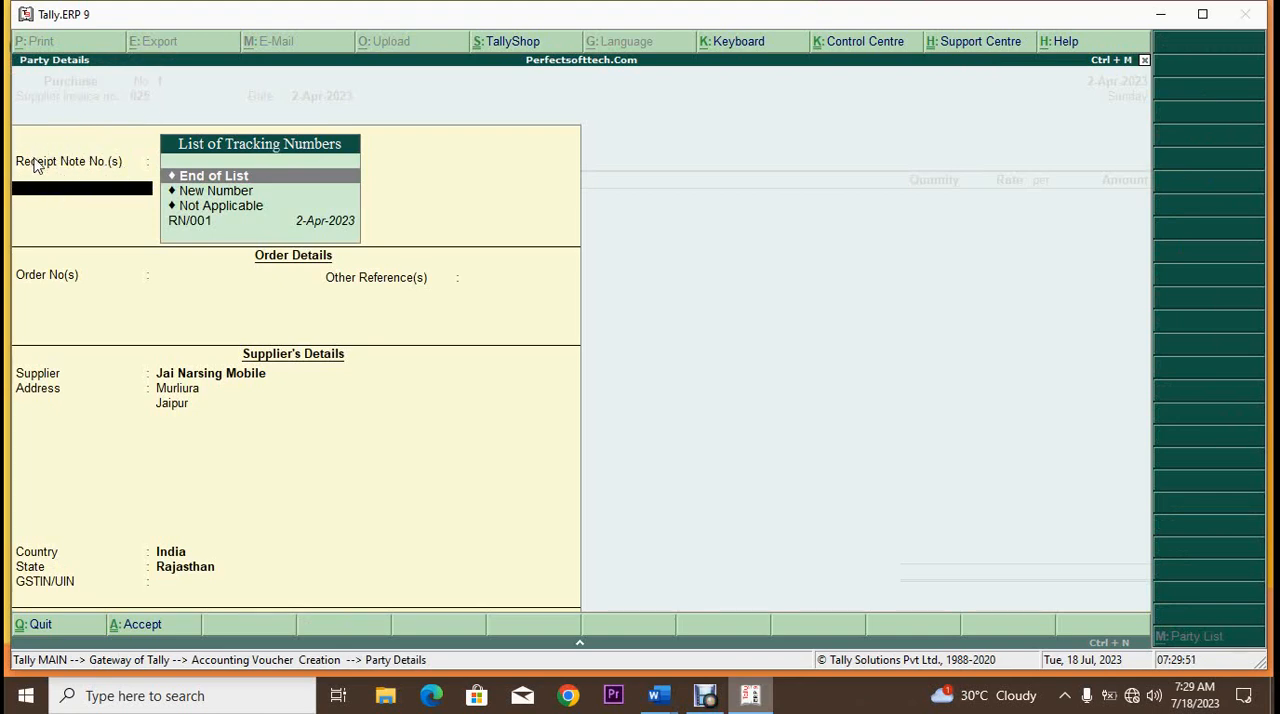
left_click(194, 222)
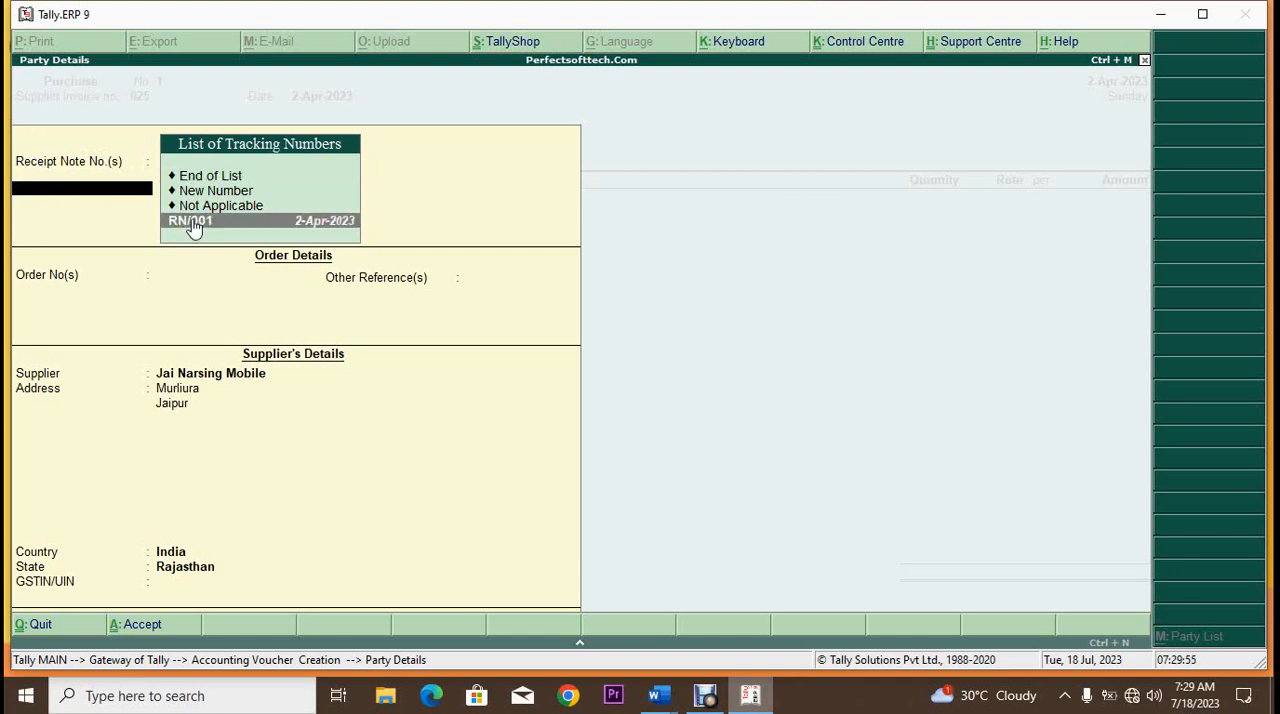
left_click(194, 224)
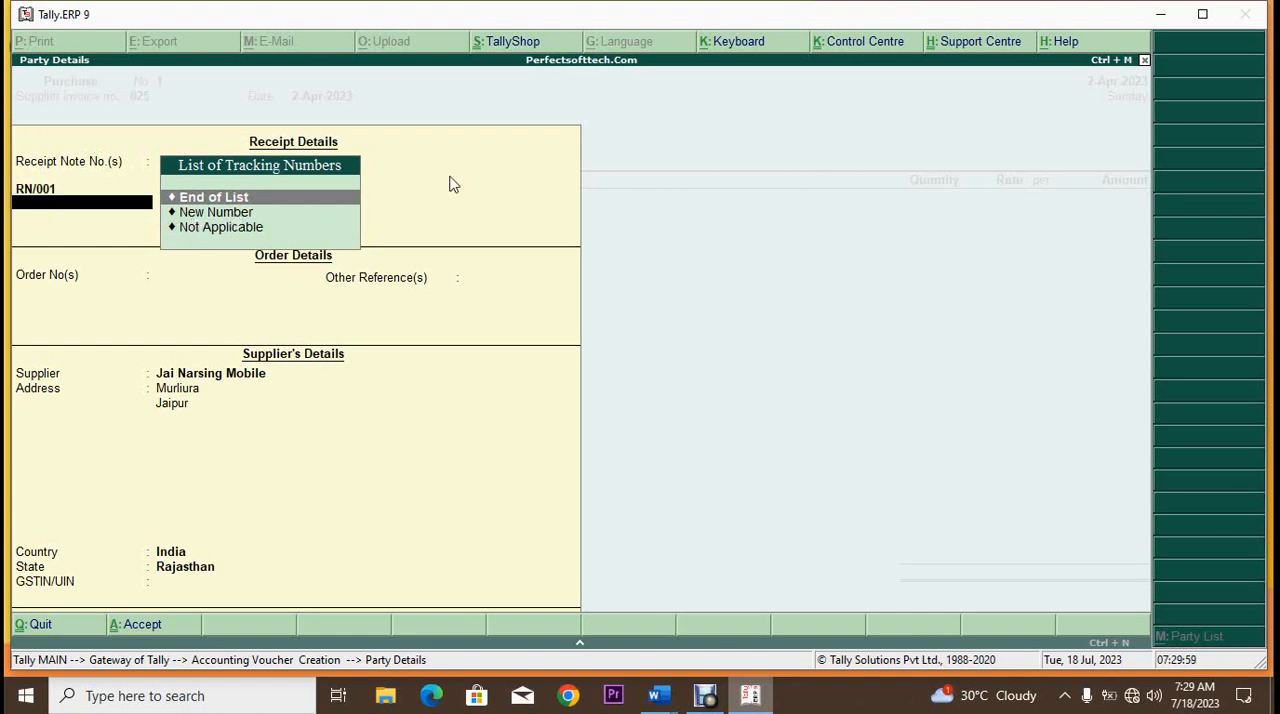
left_click(243, 204)
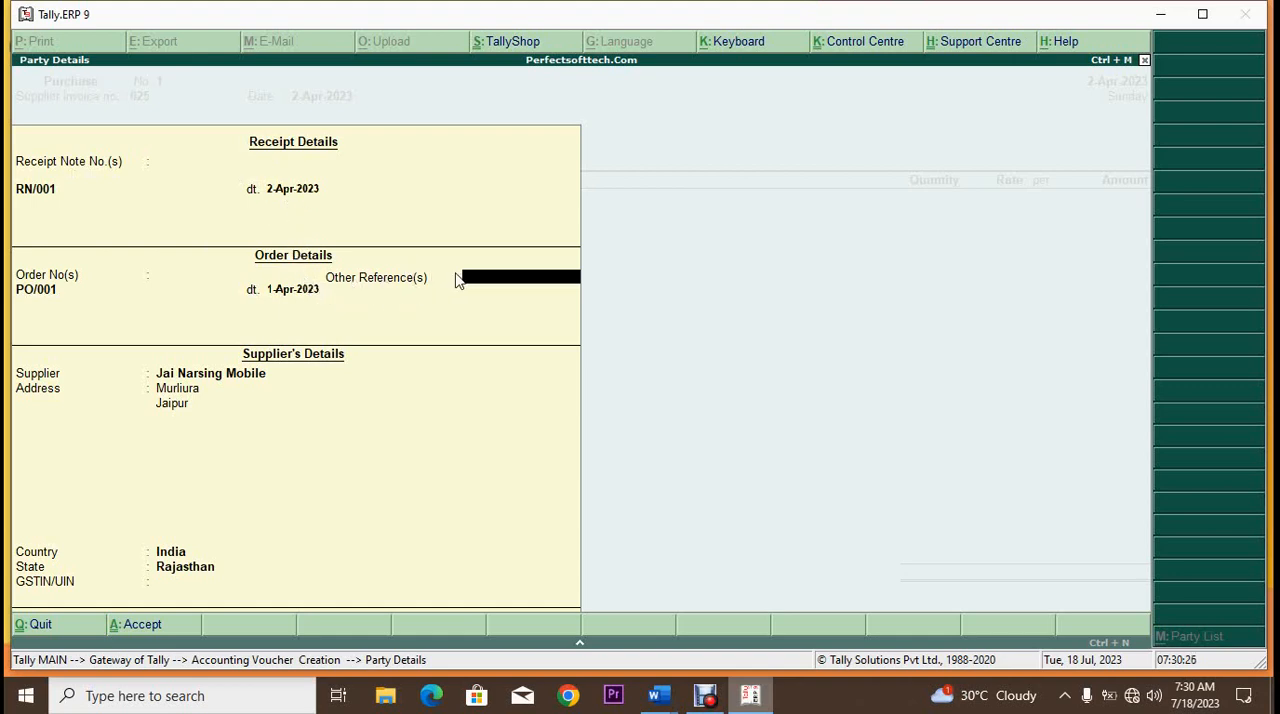
Step: Accept the prefilled supplier details for Jai Narsing Mobile, leaving the other references and GSTIN/UIN blank
key("Return")
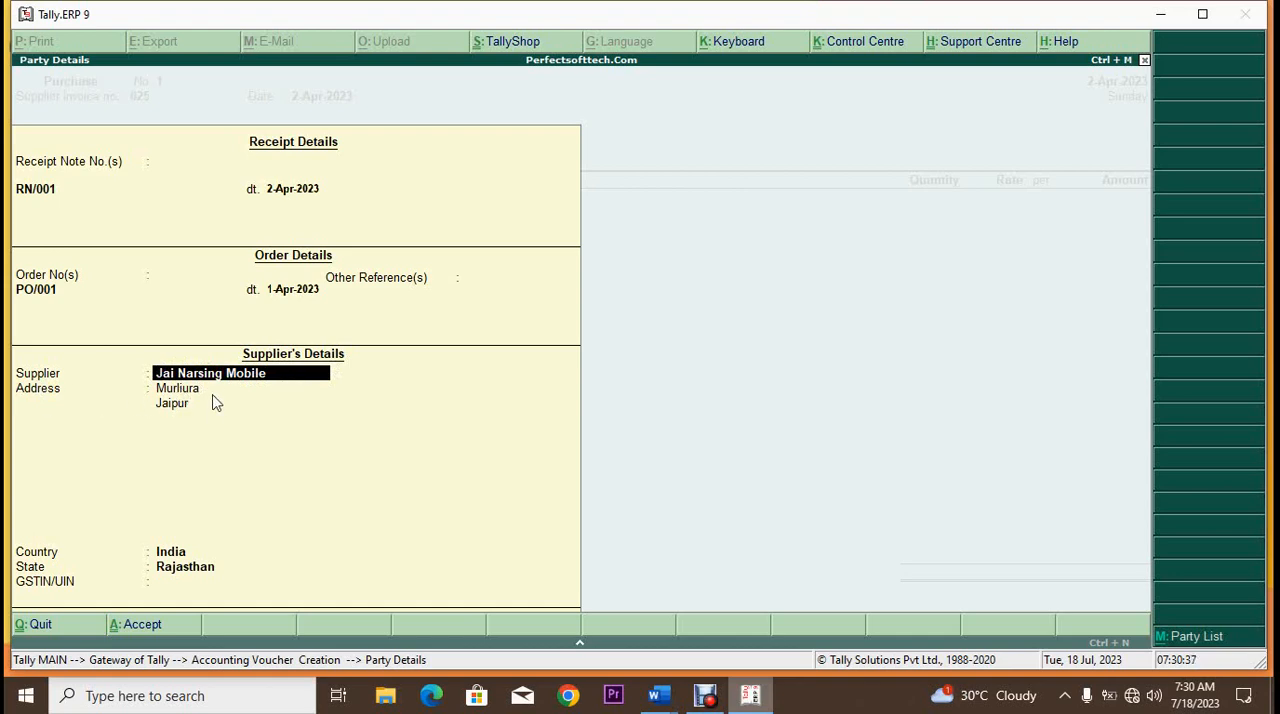
key("Return")
key("Return")
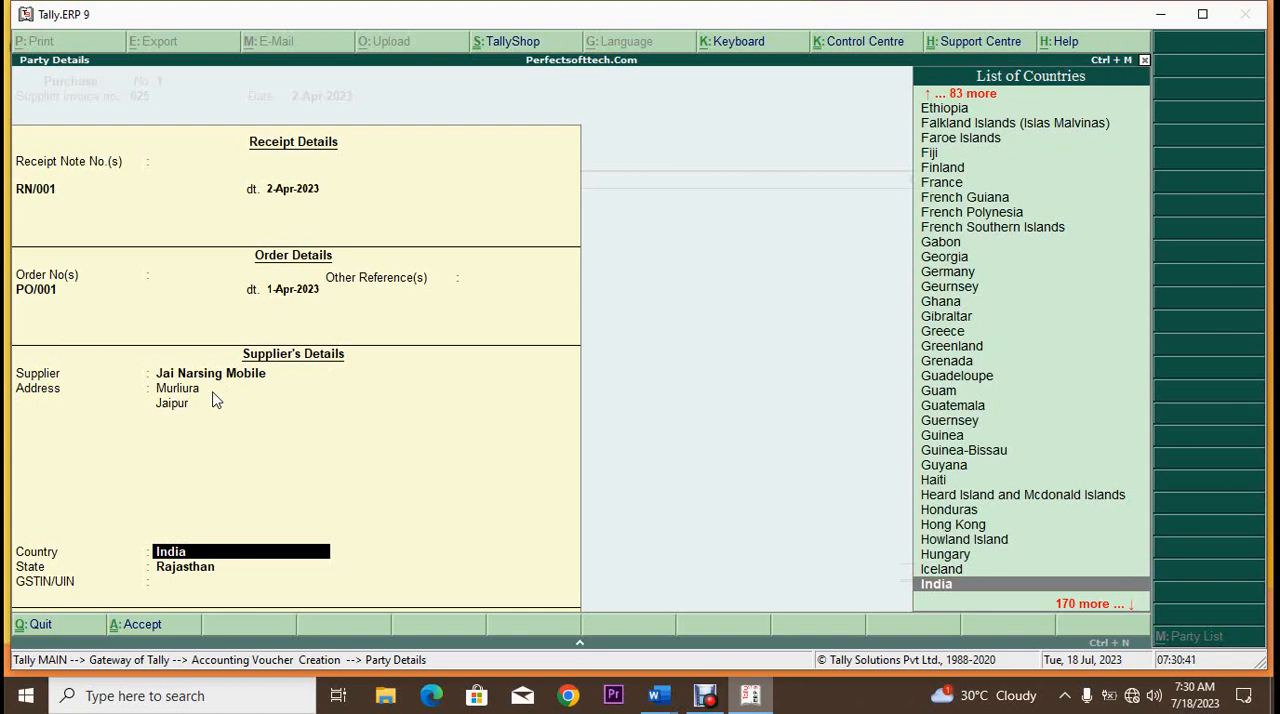
key("Return")
key("Return")
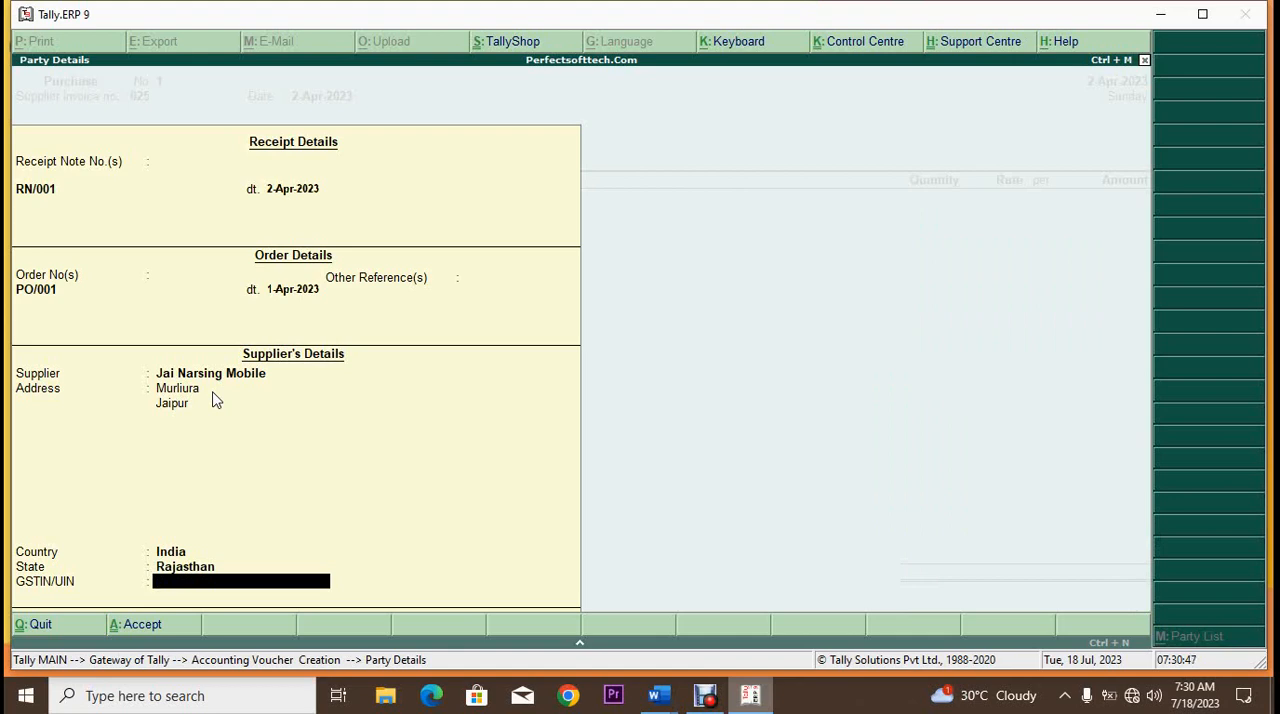
key("Return")
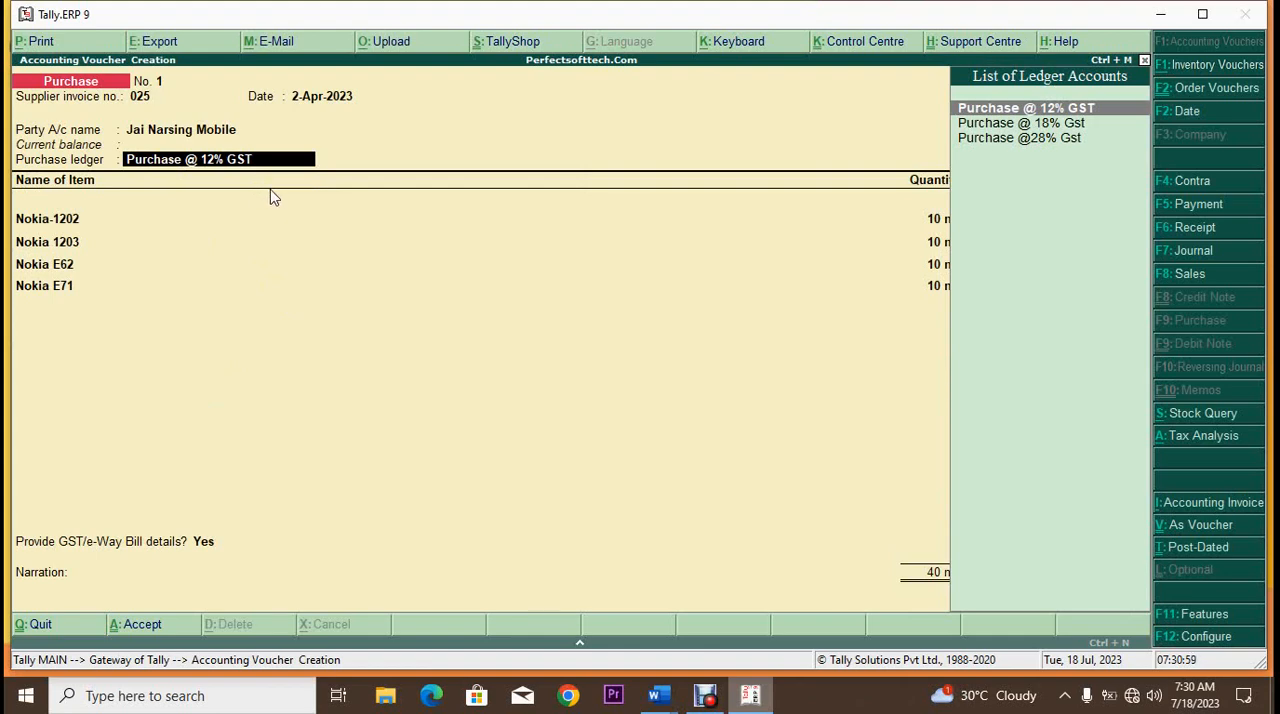
Step: Use Purchase @ 12% GST as the purchase ledger, accept the four Nokia item lines and end the item list
left_click(29, 222)
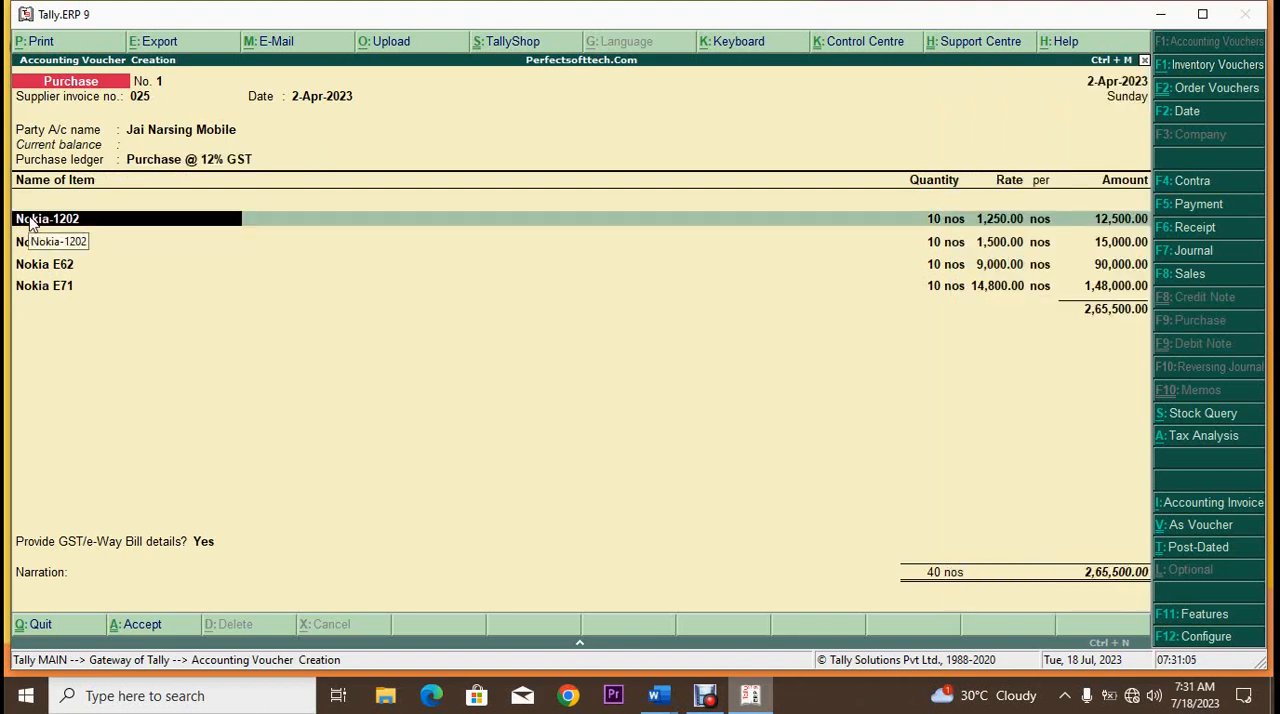
key("Down")
key("Down")
key("Down")
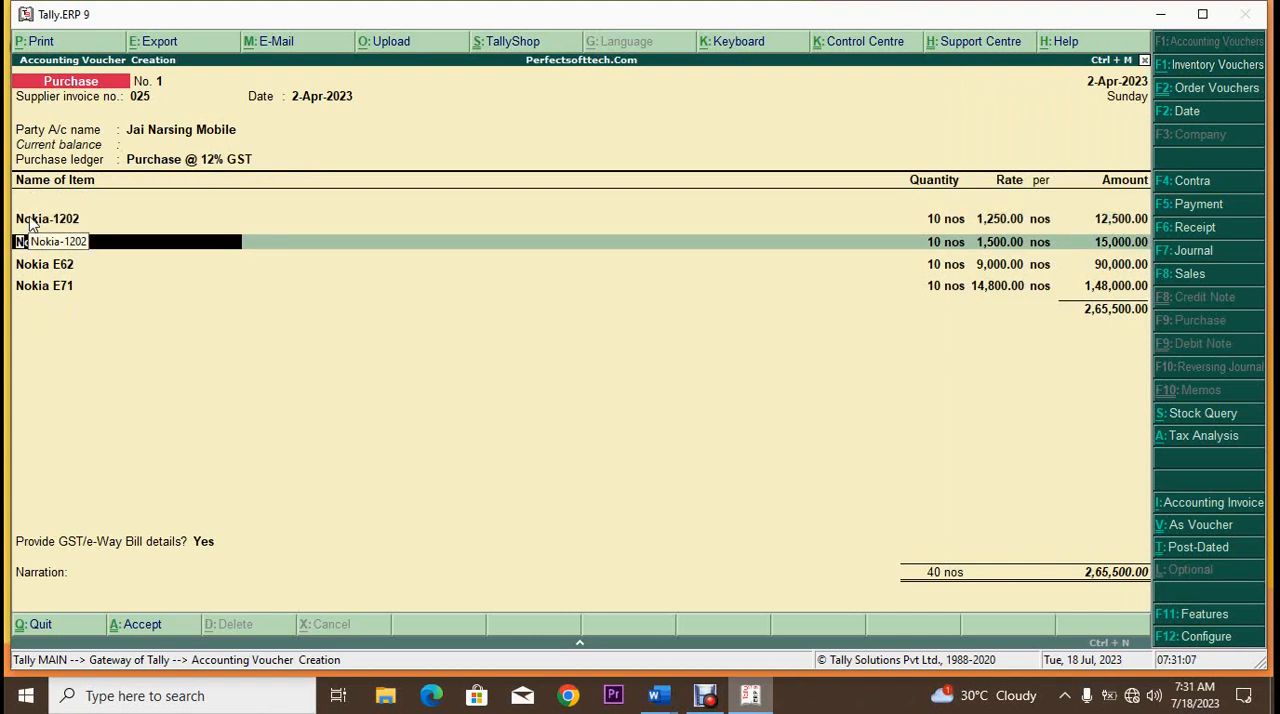
key("Down")
key("Return")
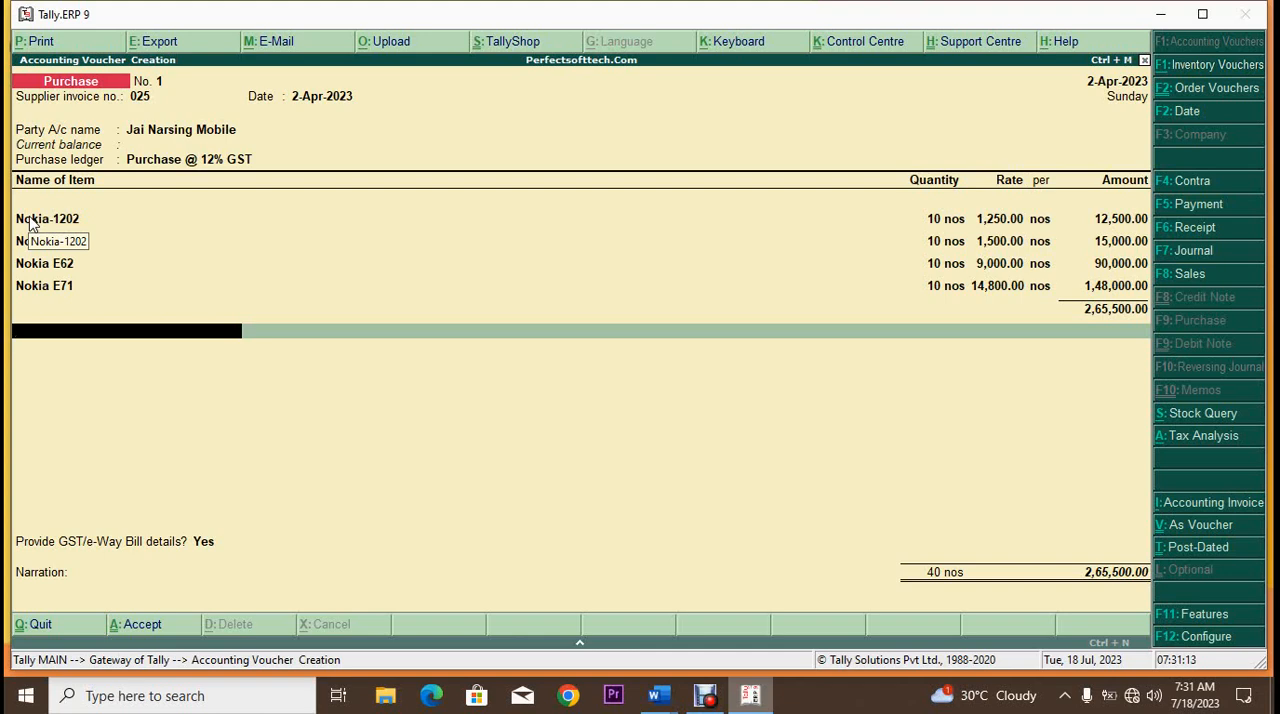
key("BackSpace")
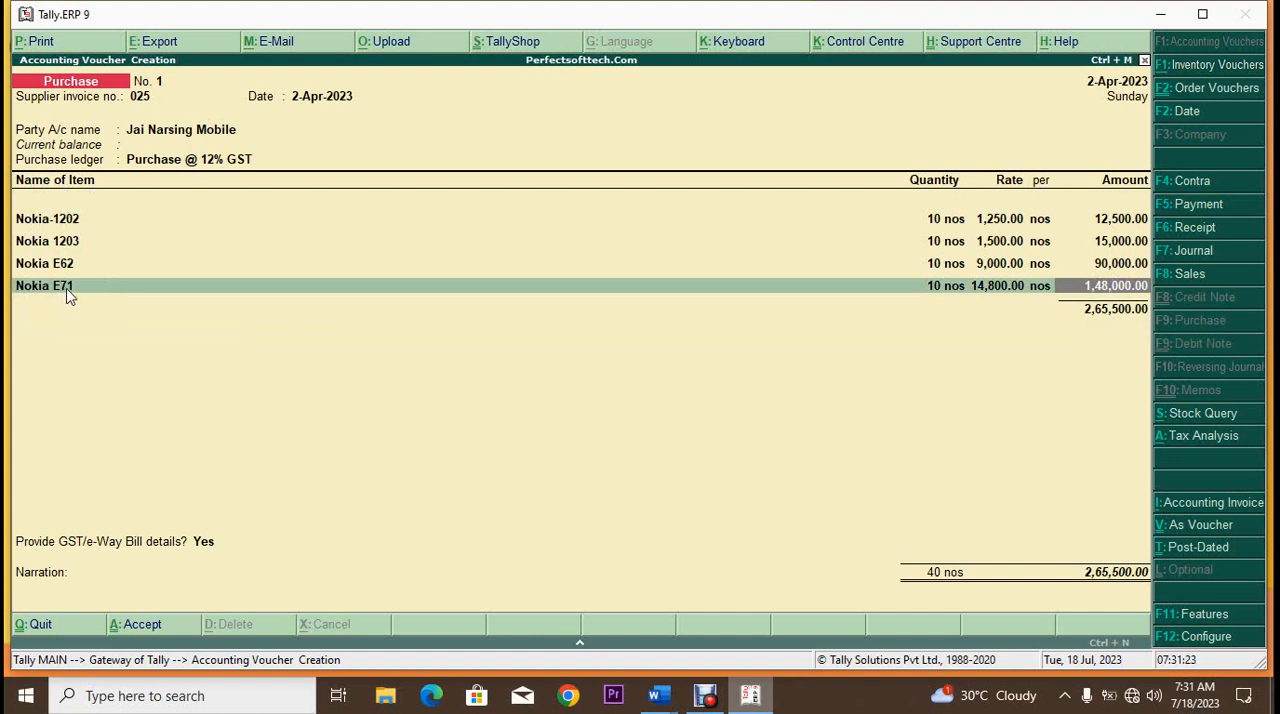
key("Return")
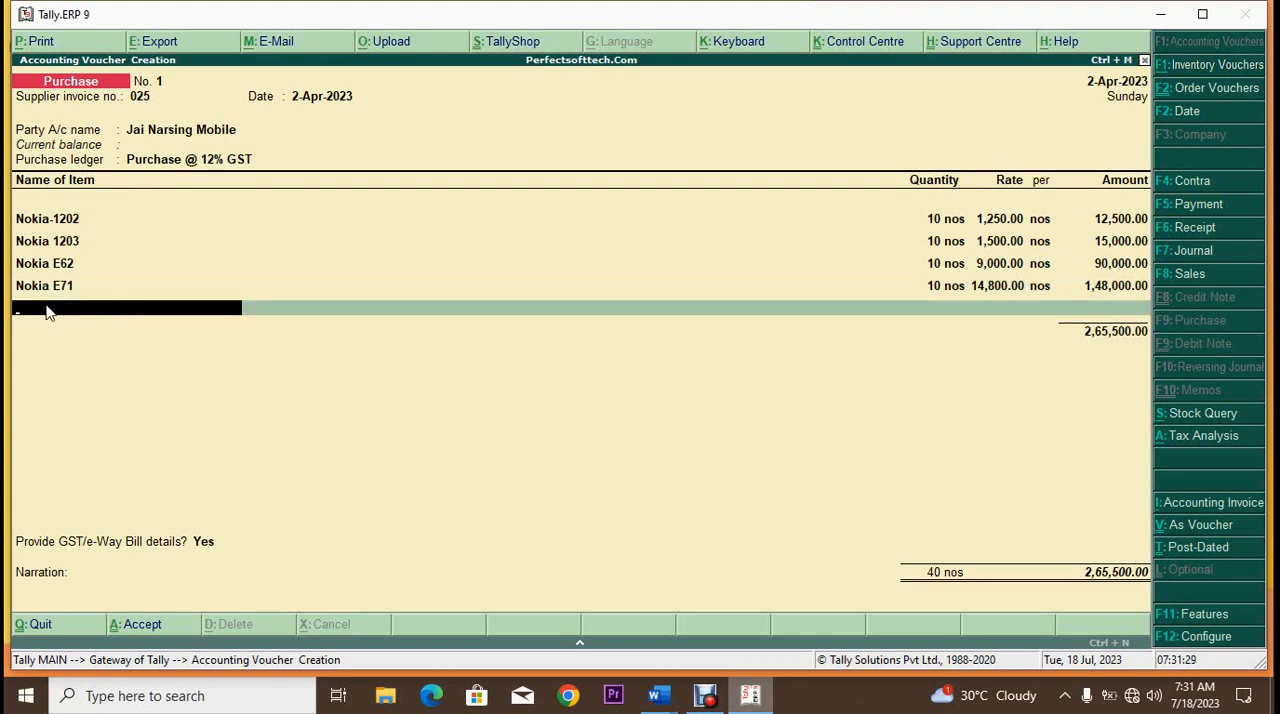
key("Return")
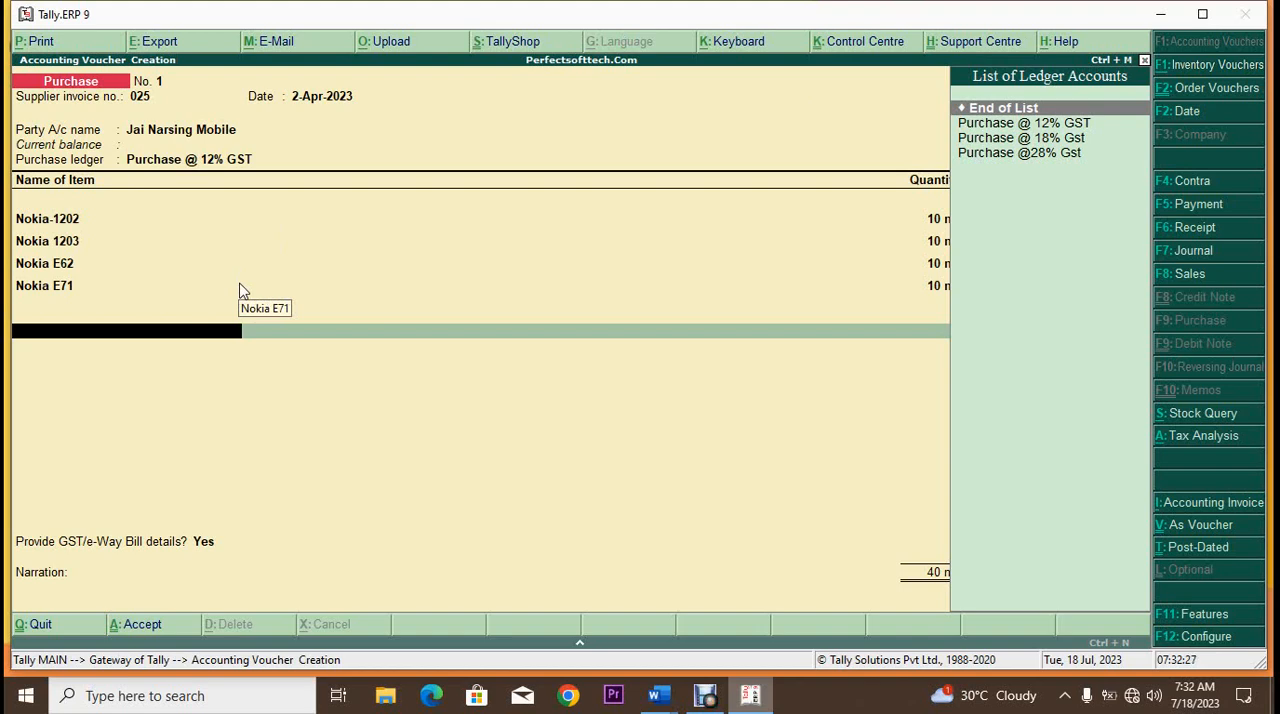
Step: Create a new ledger named CGST from within the voucher, without an alias, under the Duties & Taxes group
key("alt+c")
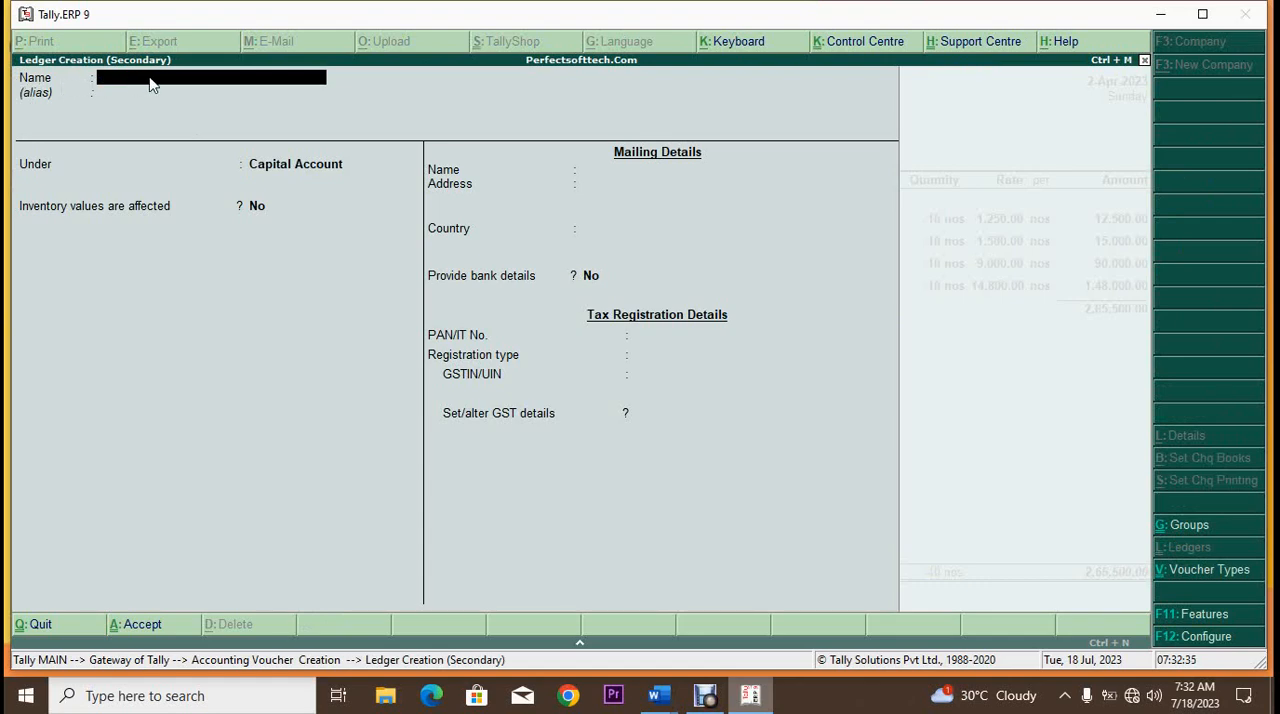
type("CGST")
key("Return")
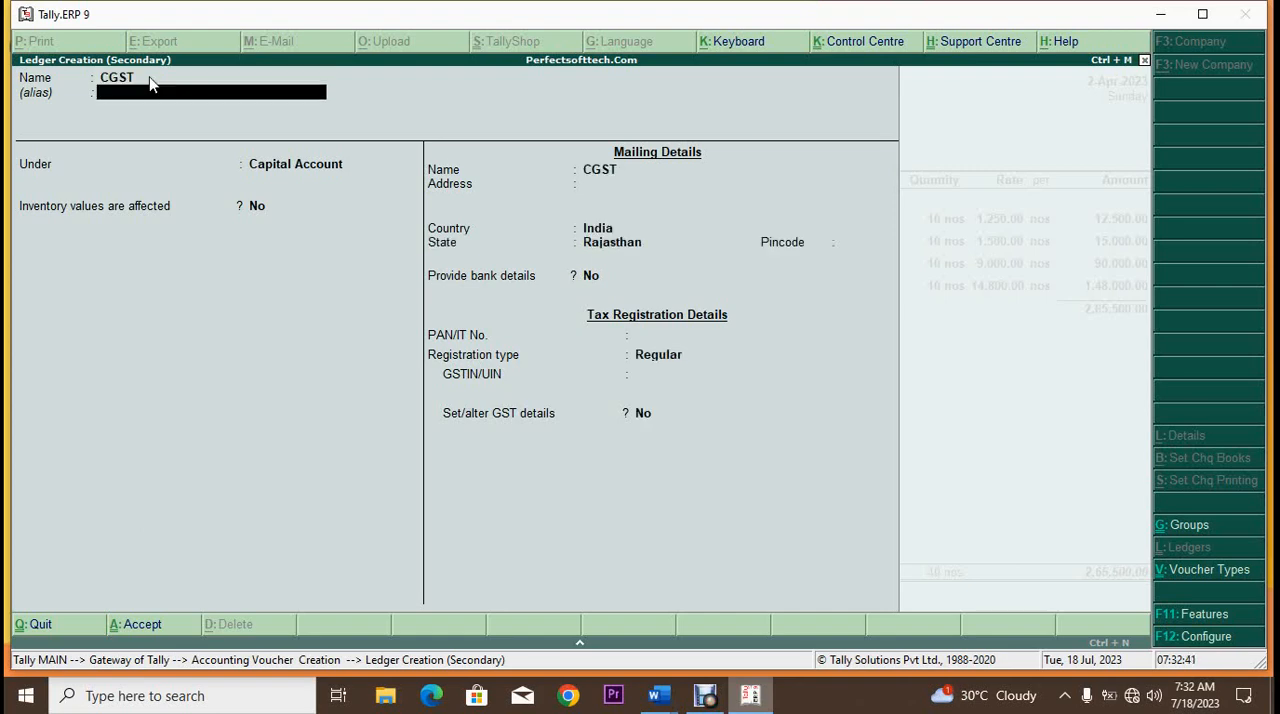
key("Return")
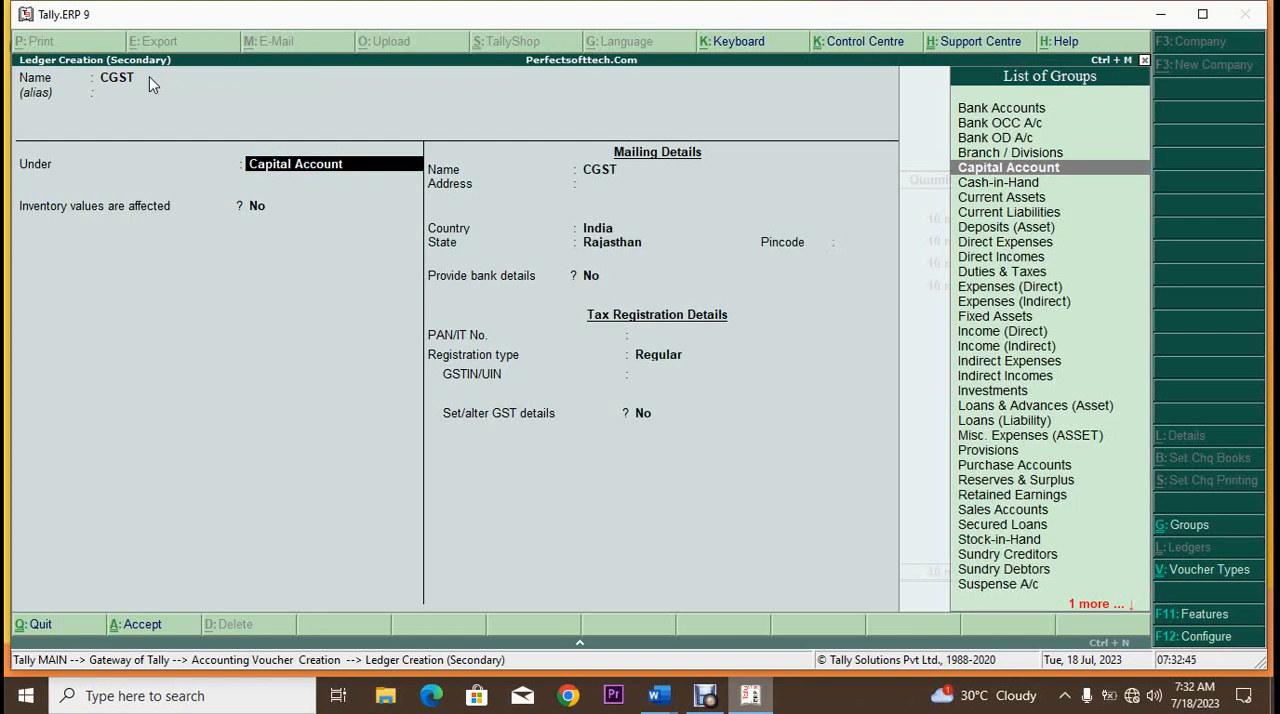
type("Du")
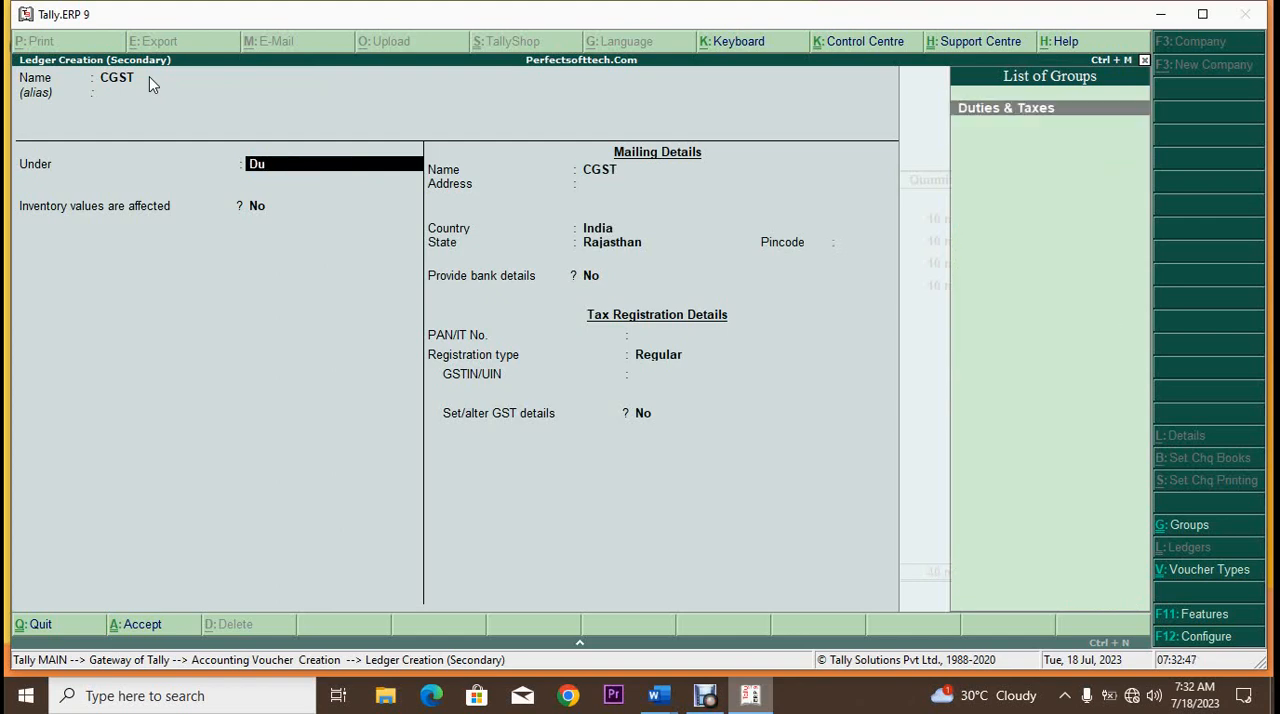
key("Return")
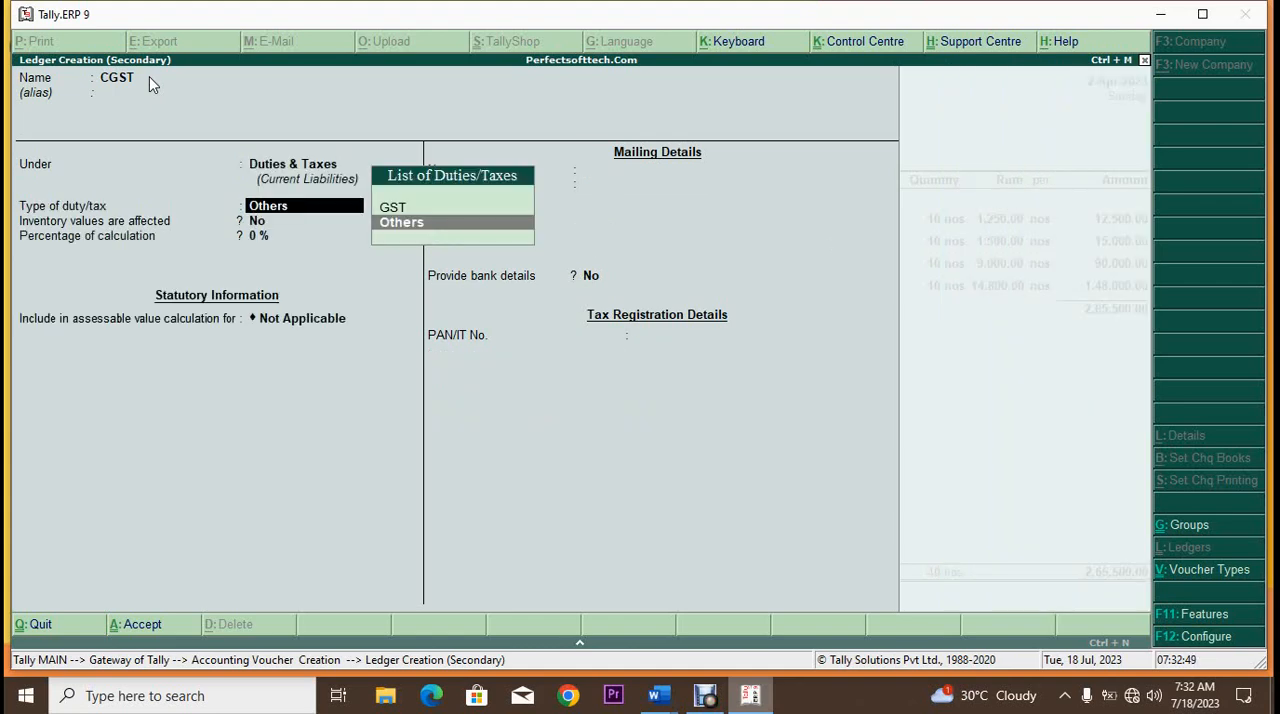
Step: Set the CGST ledger's duty type to GST and tax type to Central Tax, with 0% as the percentage of calculation
key("Up")
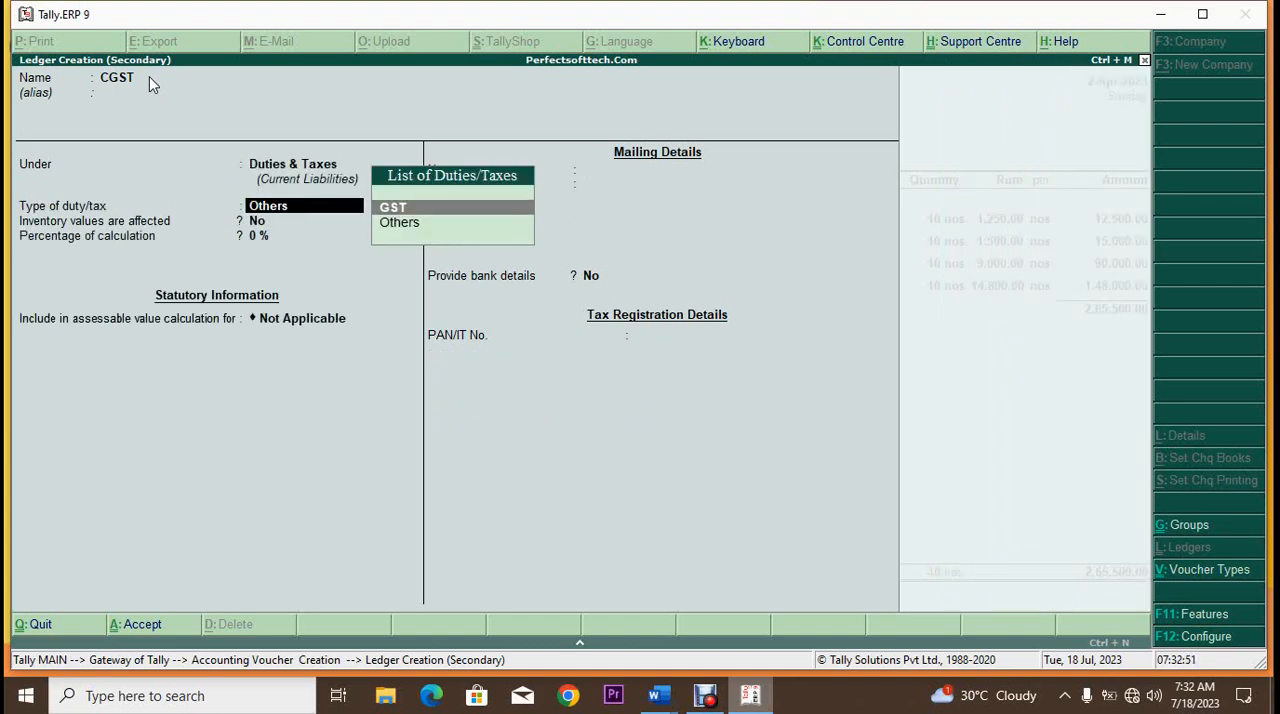
key("Return")
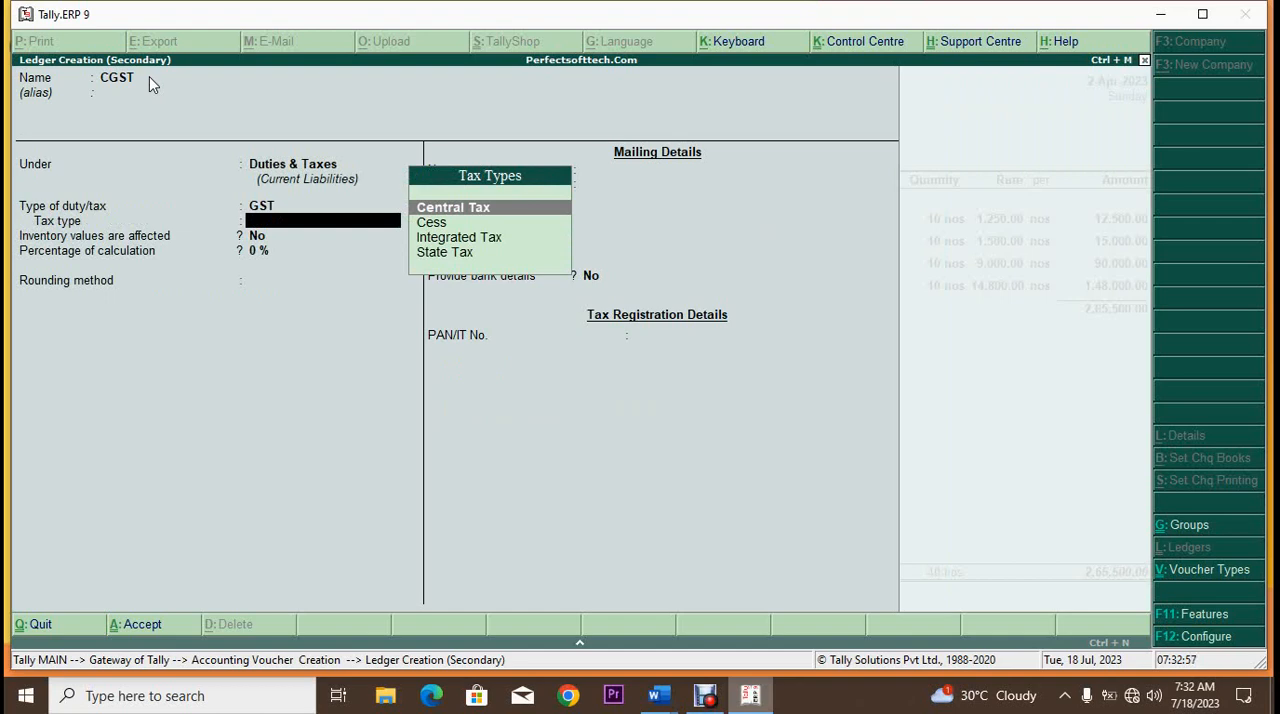
key("Return")
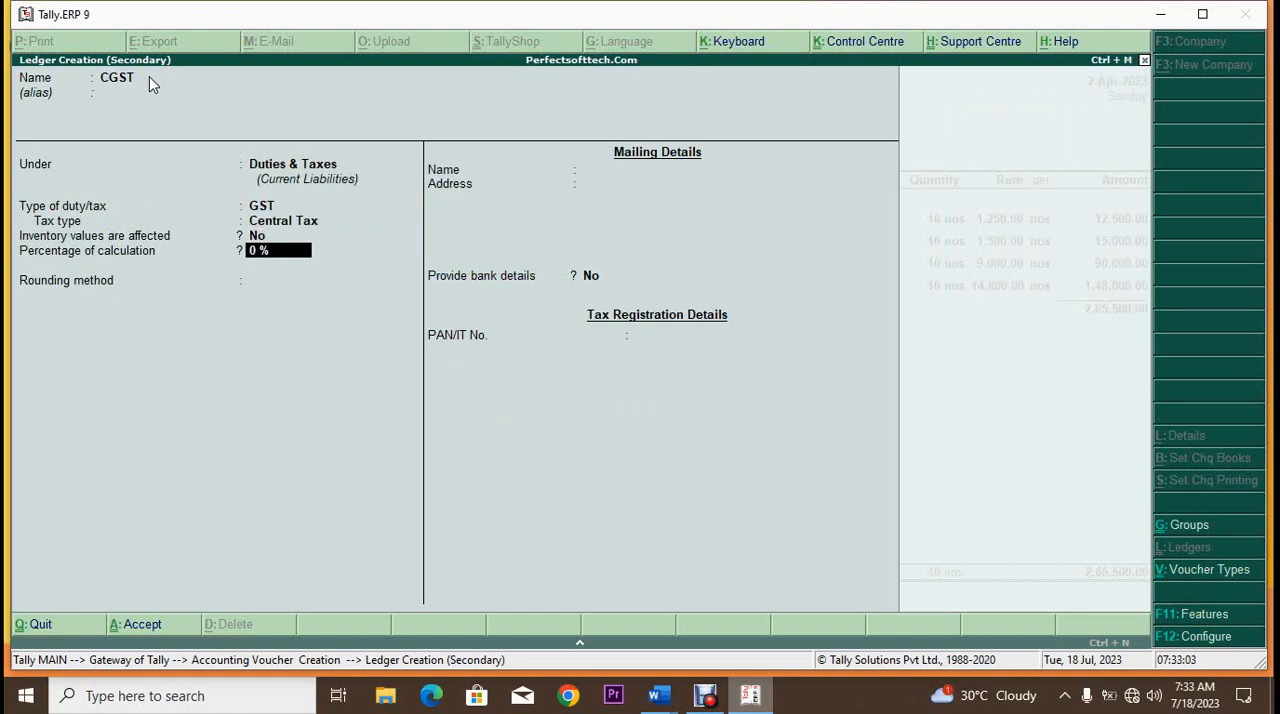
key("Return")
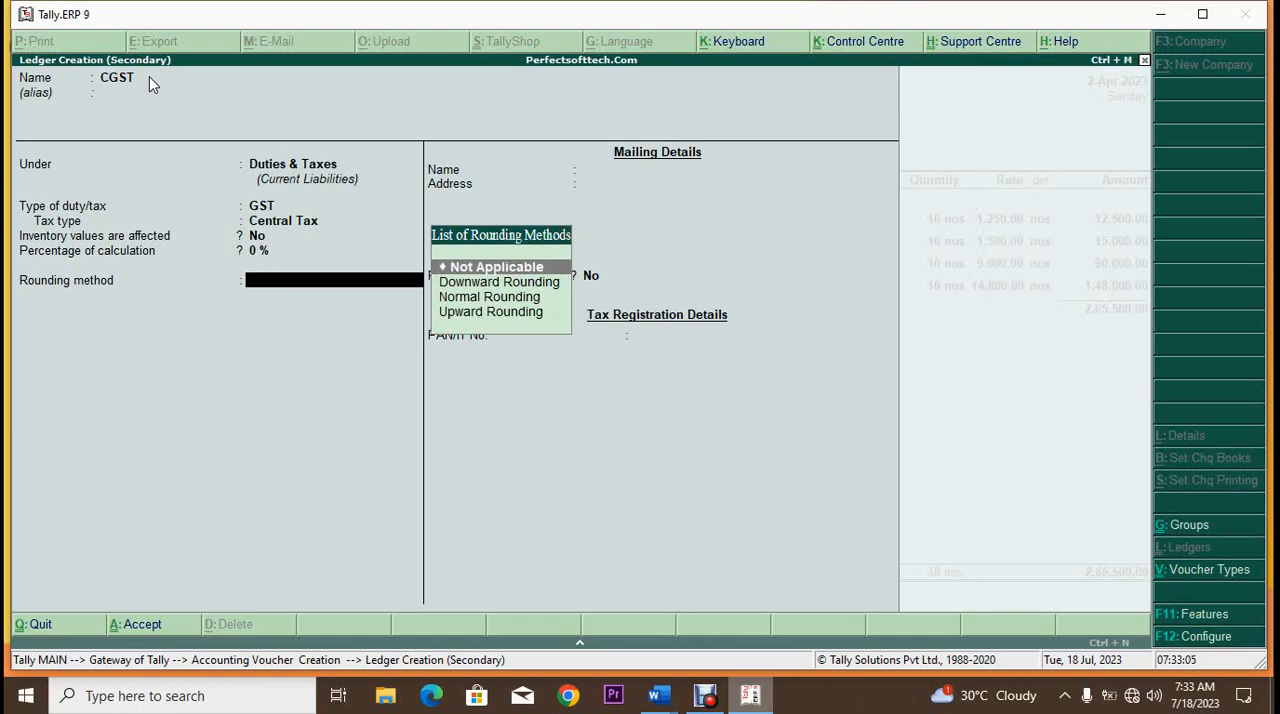
Step: Apply Normal Rounding with a limit of 0 to the CGST ledger, save it and accept its tax line in the voucher
key("Down")
key("Down")
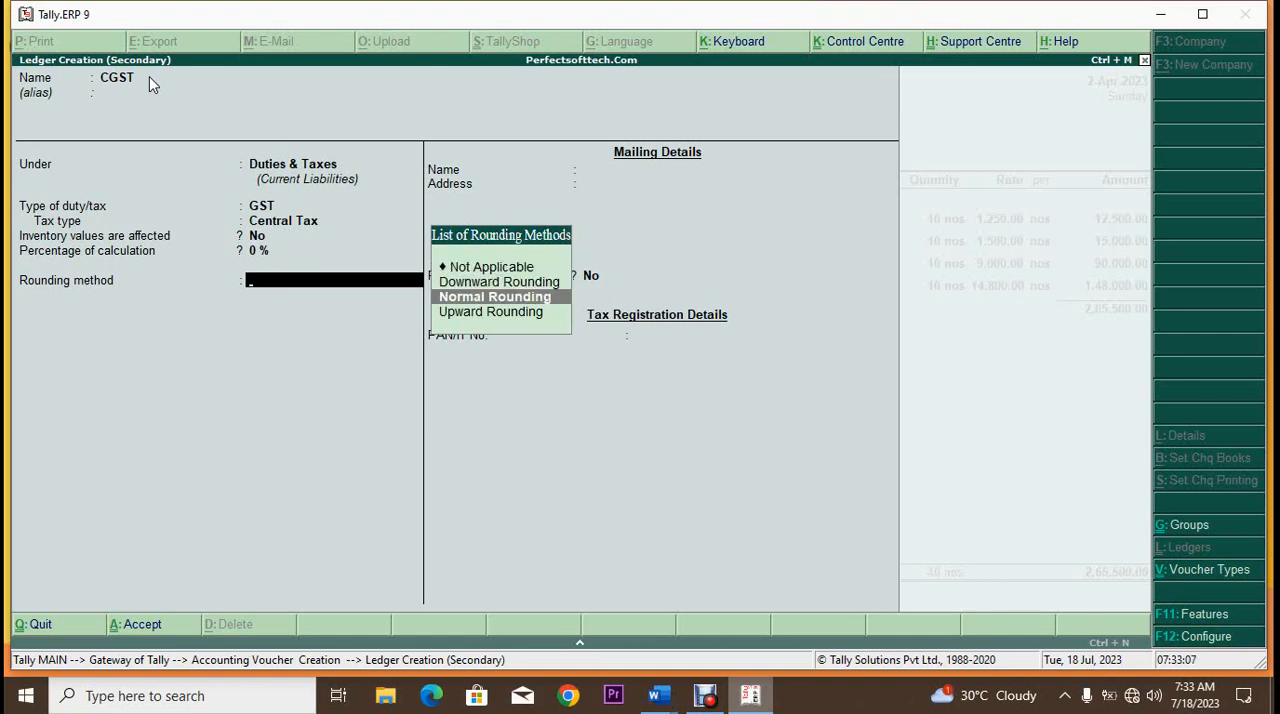
key("Return")
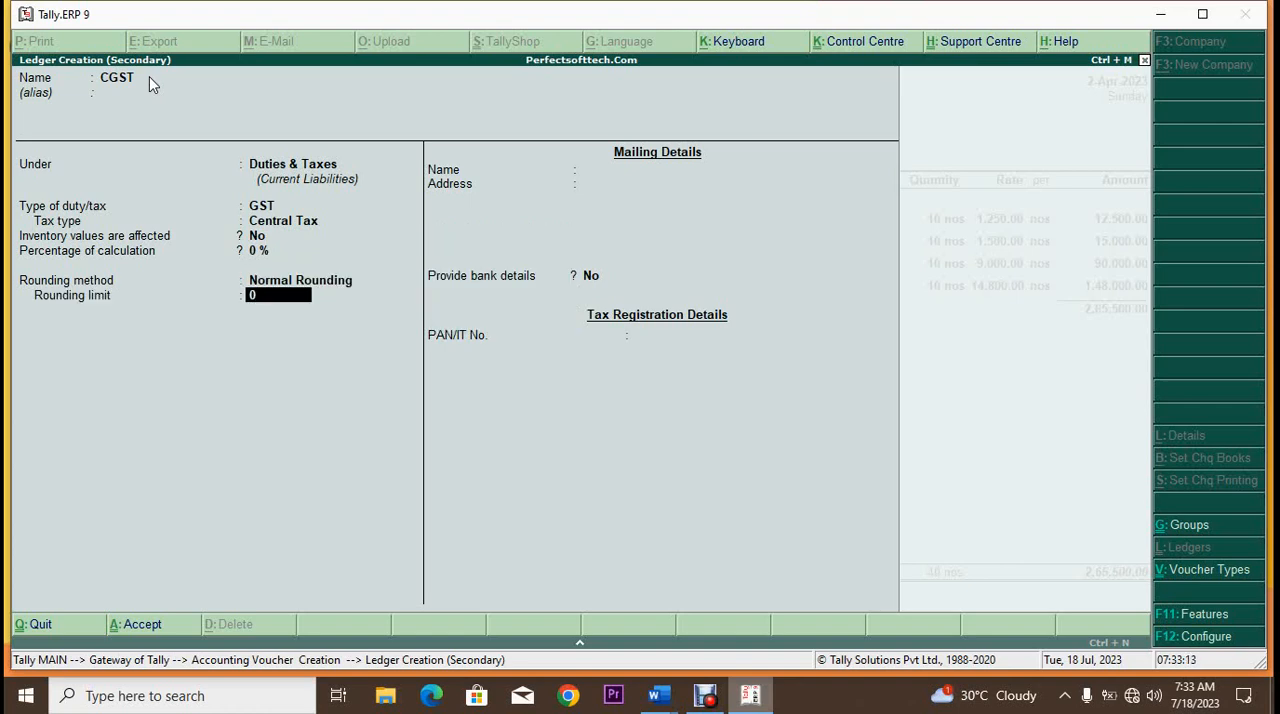
key("Return")
key("Return")
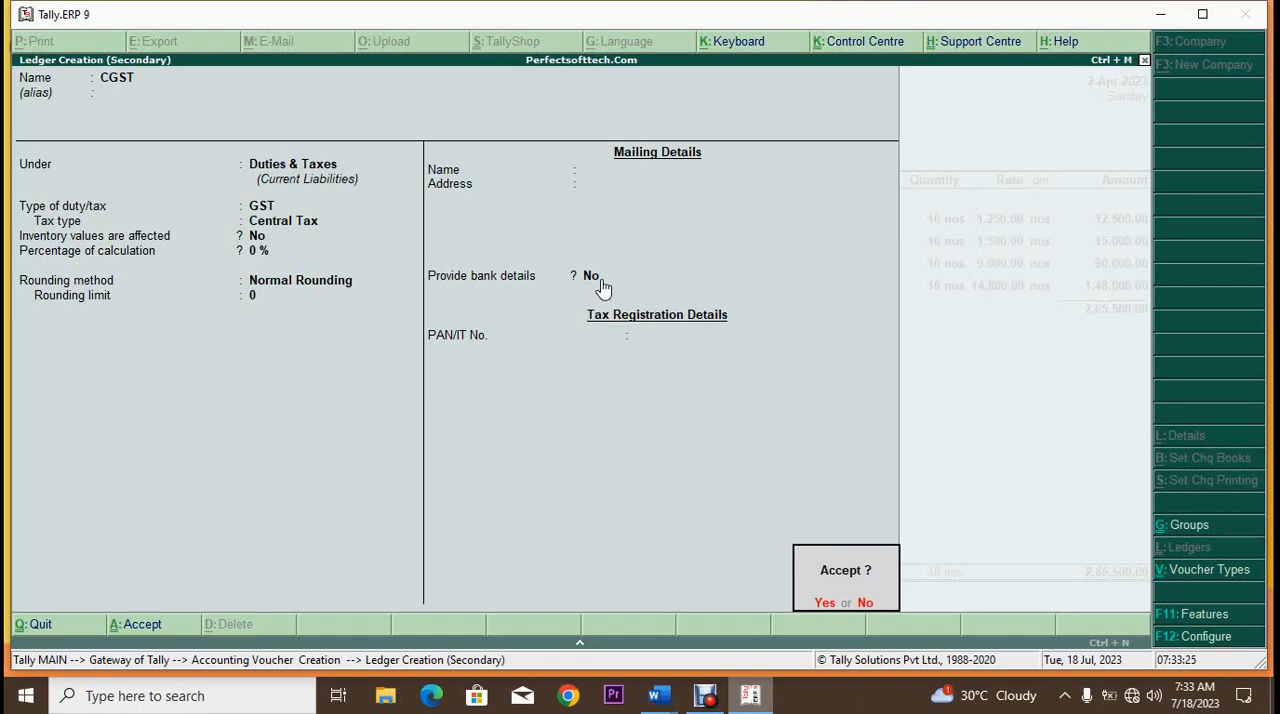
key("Return")
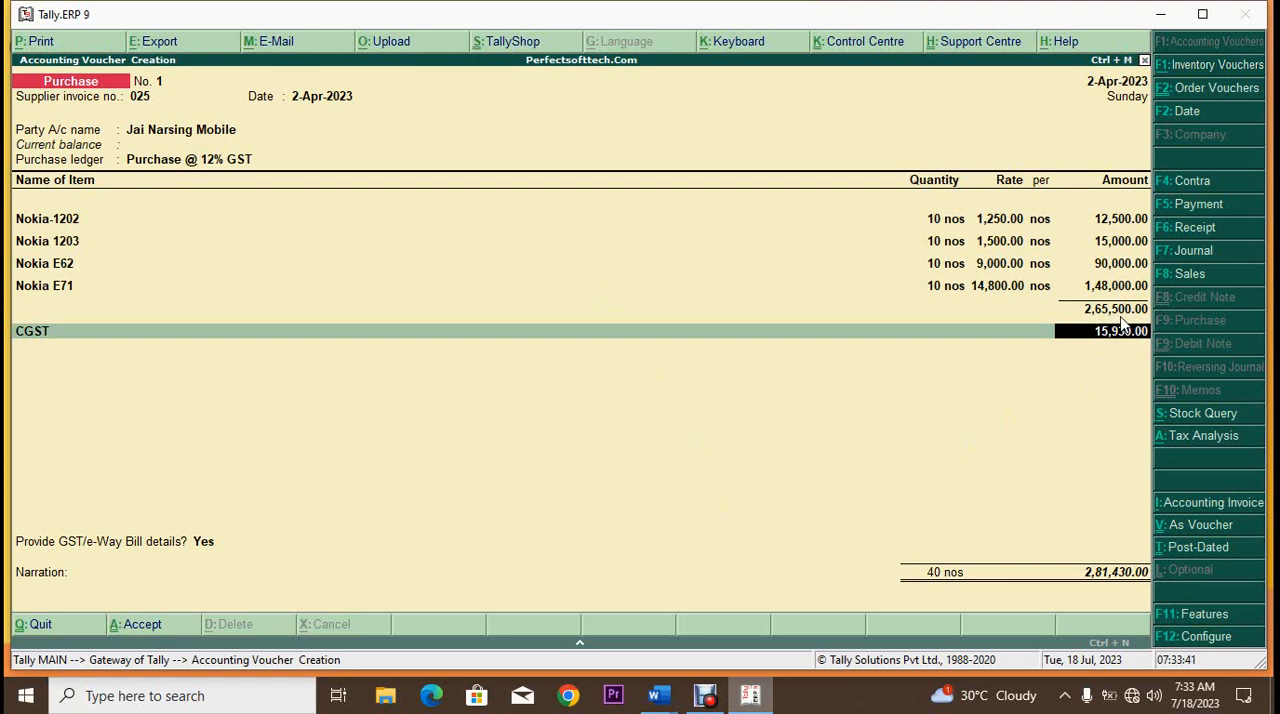
key("Return")
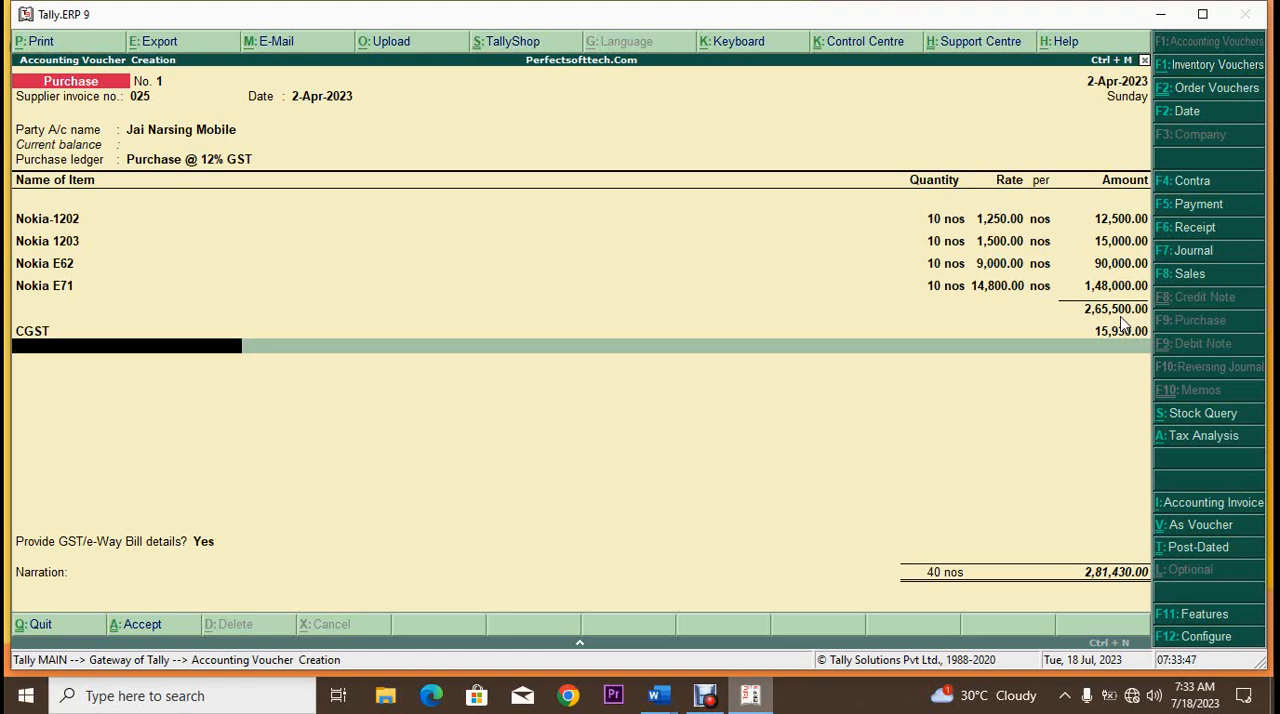
Step: Create a new ledger named SGST from within the voucher, without an alias, under the Duties & Taxes group
key("alt+c")
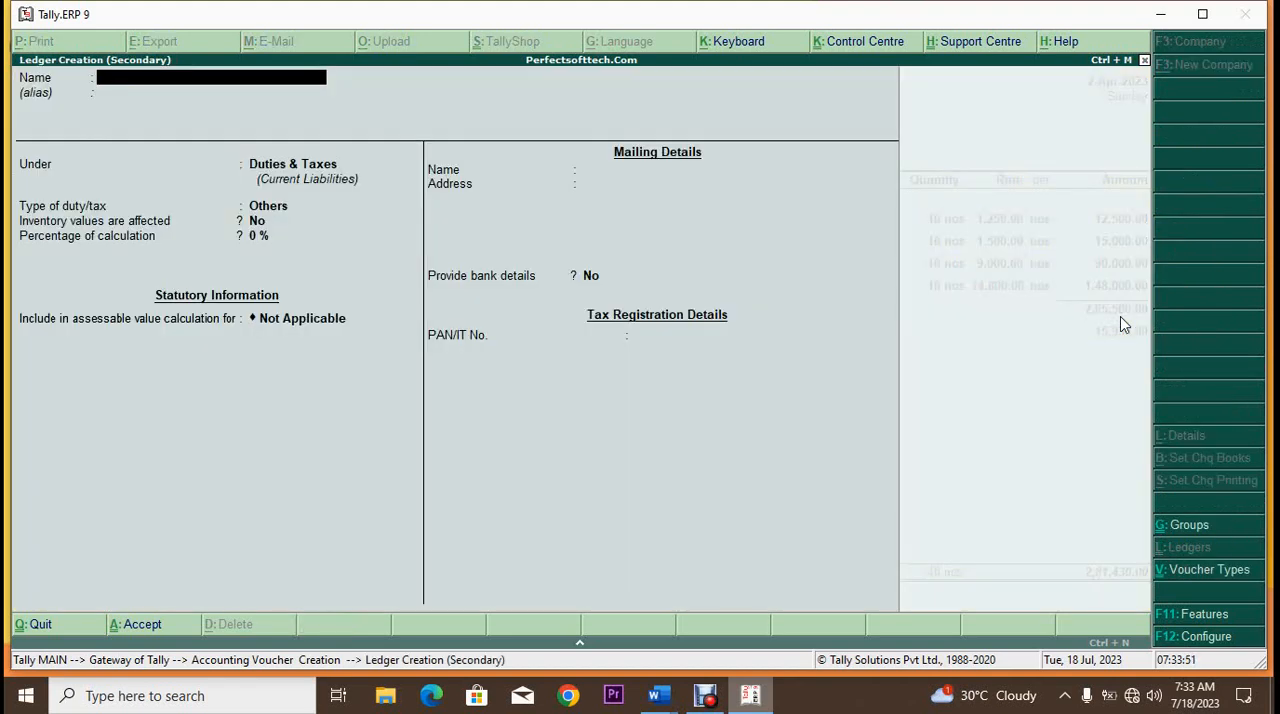
type("SGST")
key("Return")
key("Return")
key("Return")
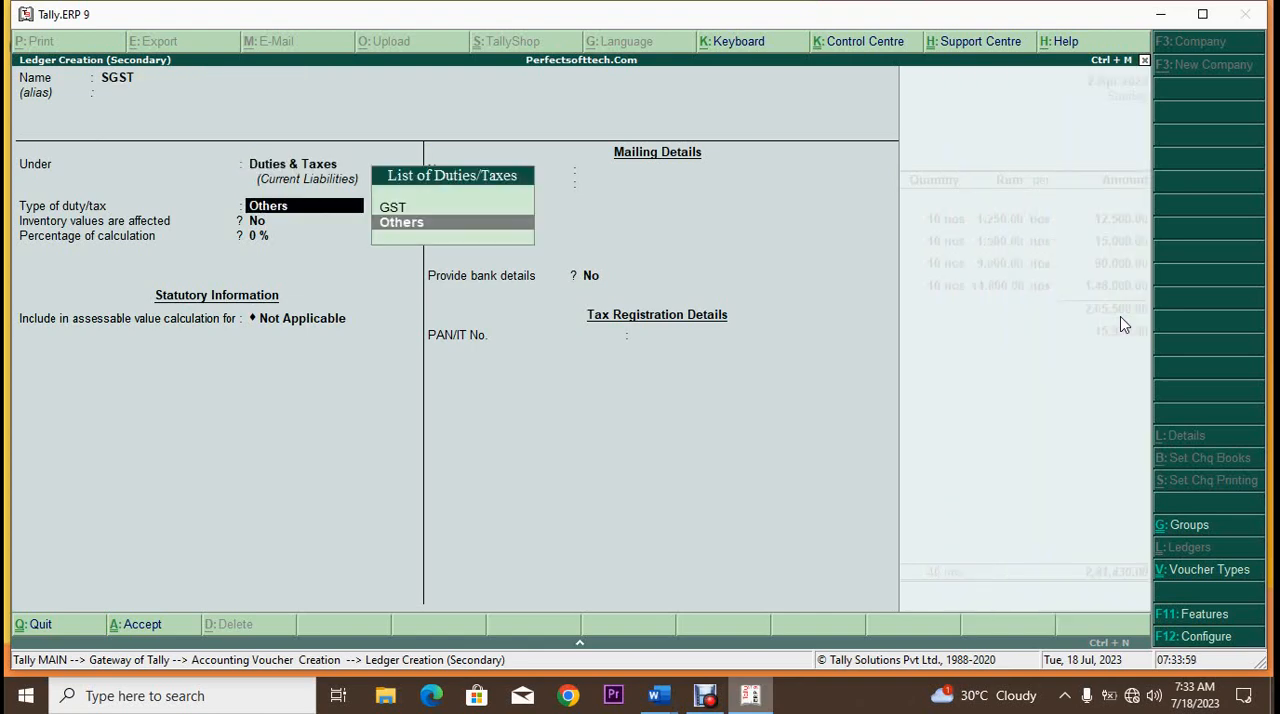
Step: Set the SGST ledger's duty type to GST and tax type to State Tax, with 0% as the percentage of calculation
key("Up")
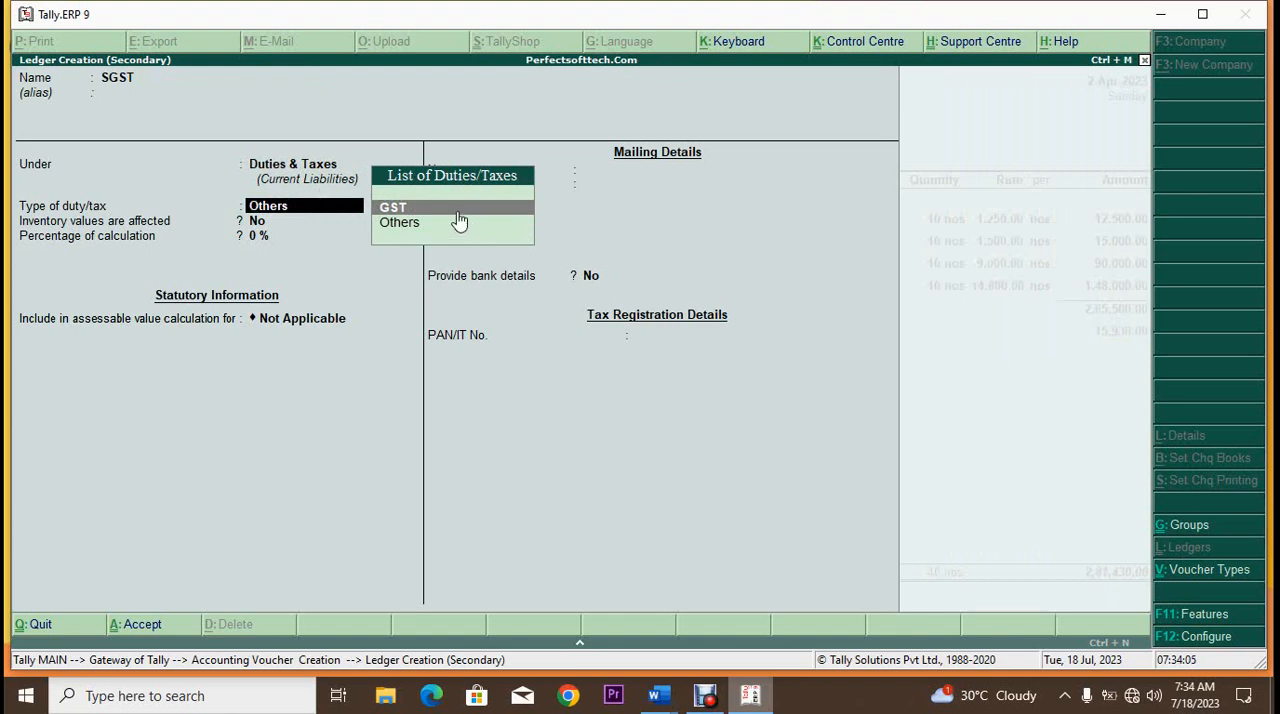
left_click(409, 209)
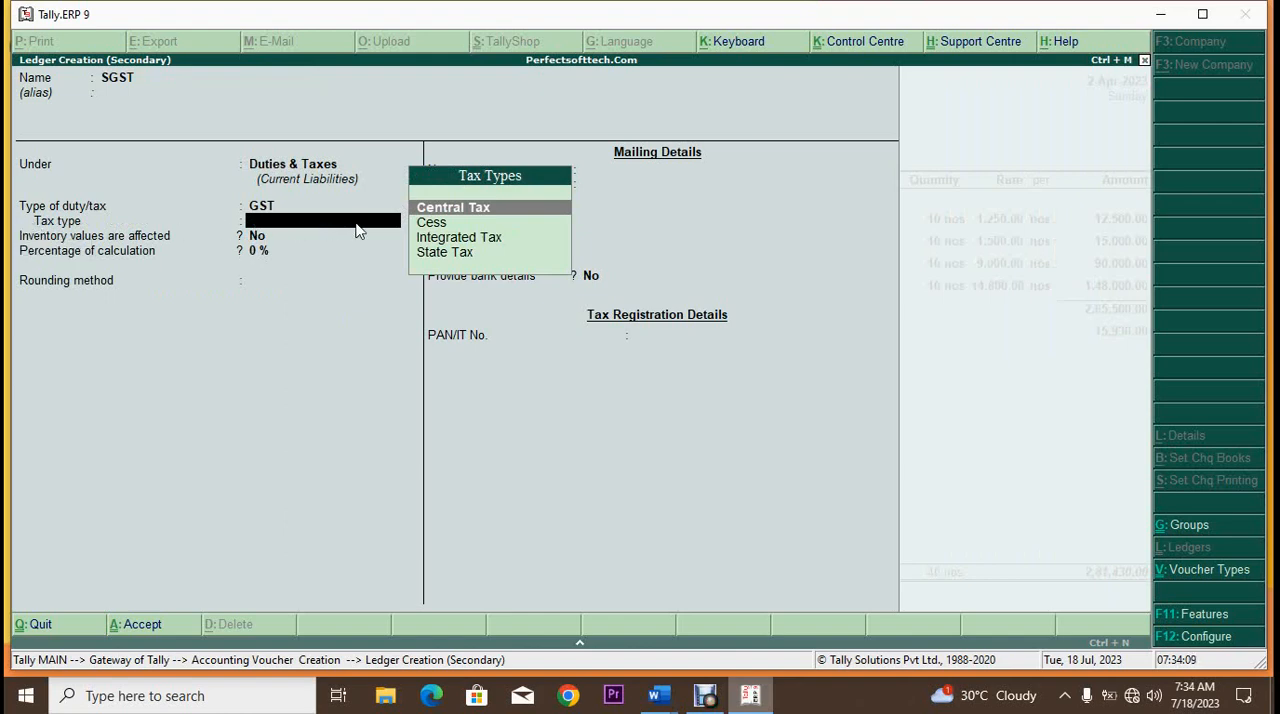
left_click(457, 254)
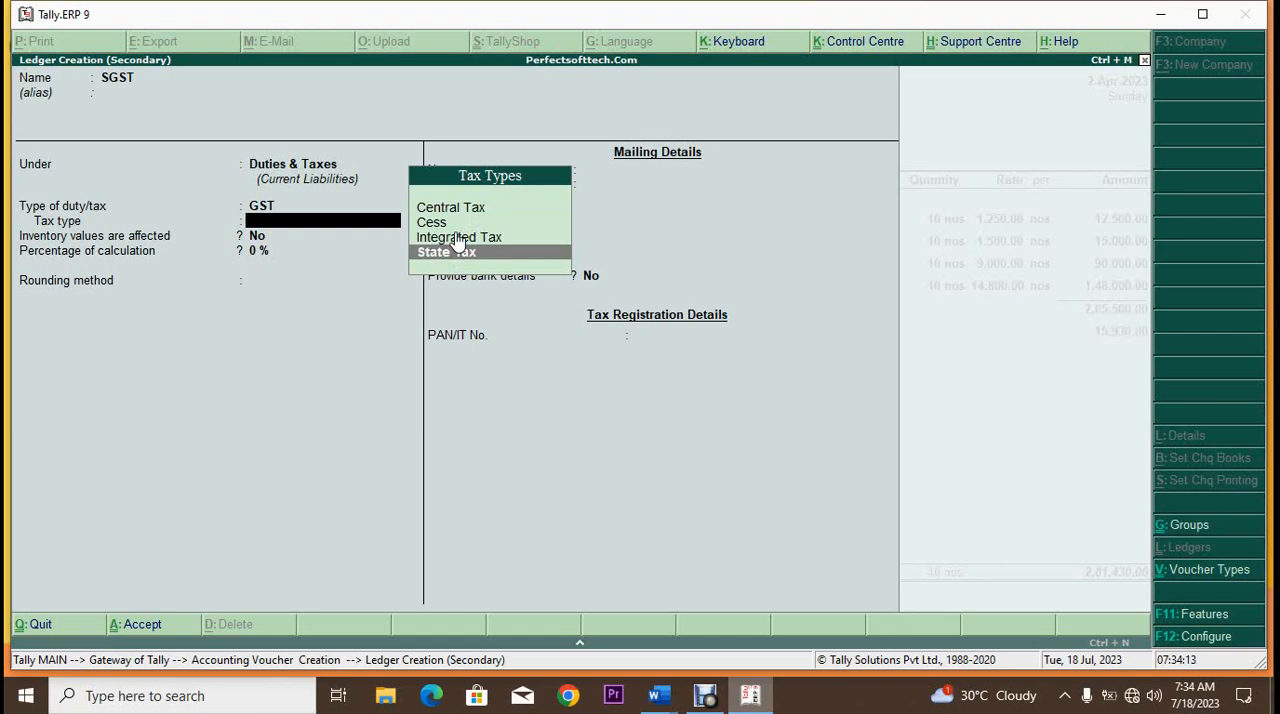
key("Return")
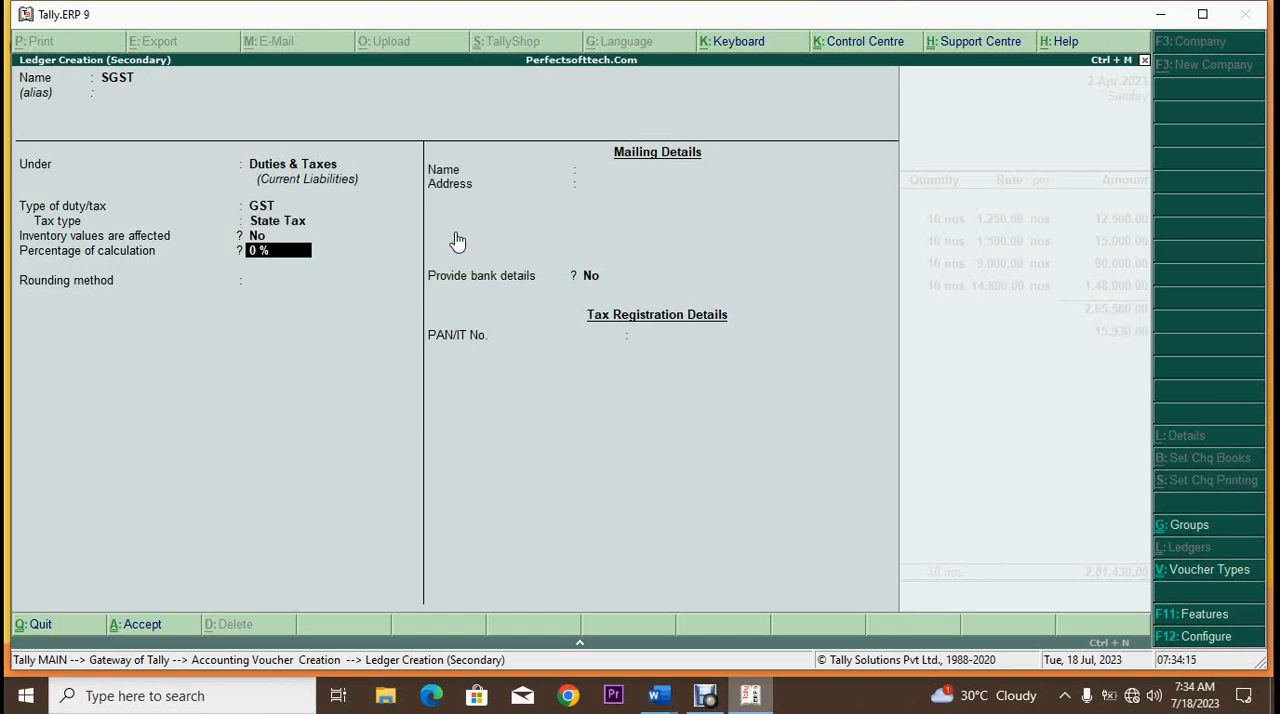
key("Return")
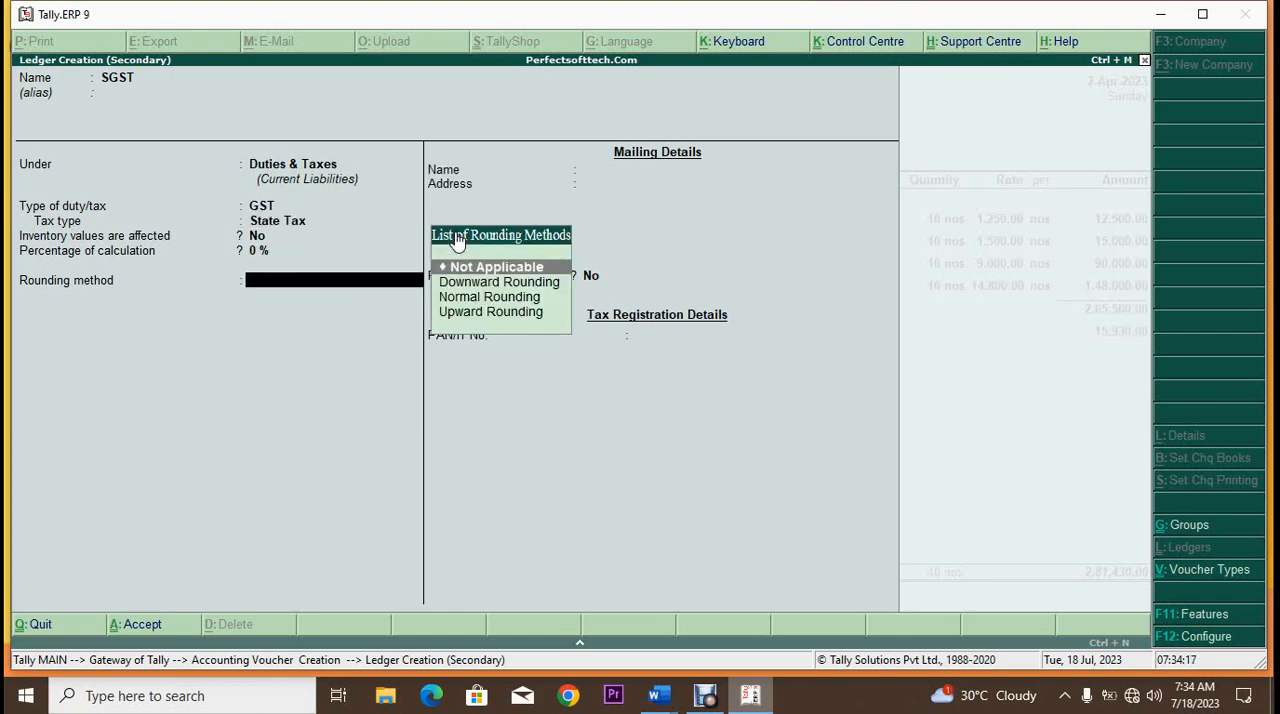
Step: Apply Normal Rounding with a limit of 0 to the SGST ledger, leave bank details at No and save it
key("Down")
key("Down")
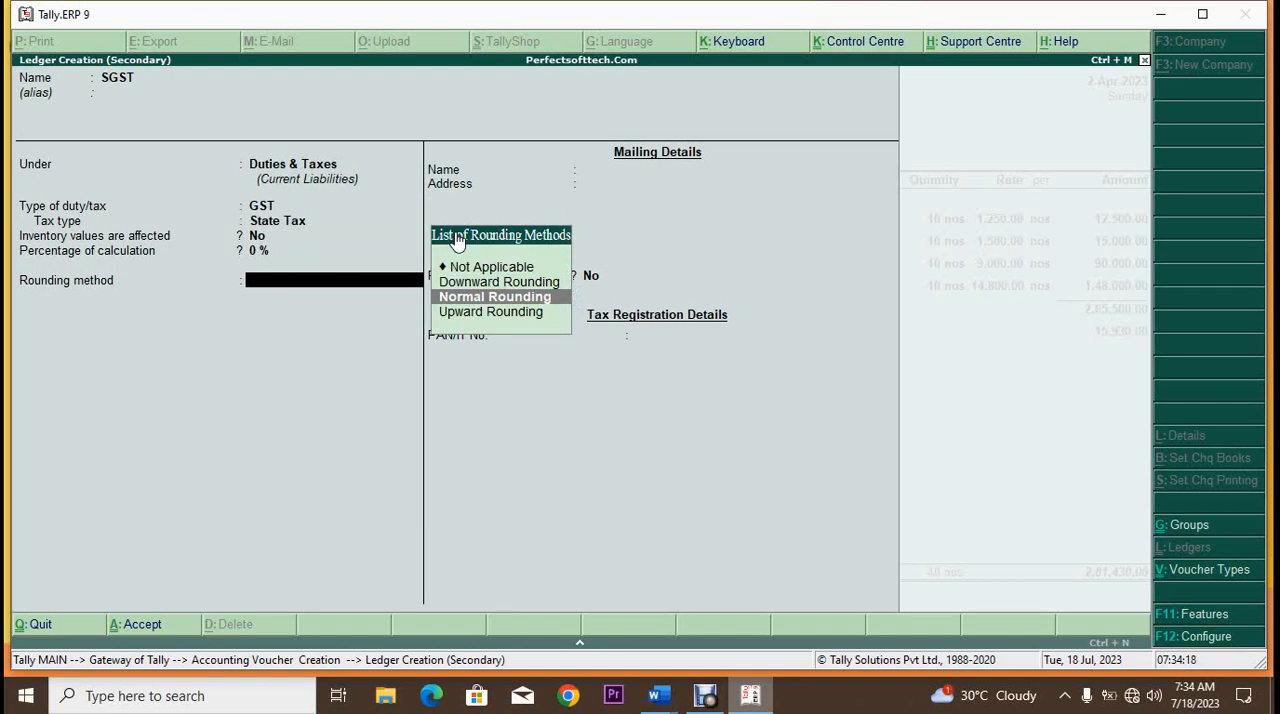
key("Return")
key("Return")
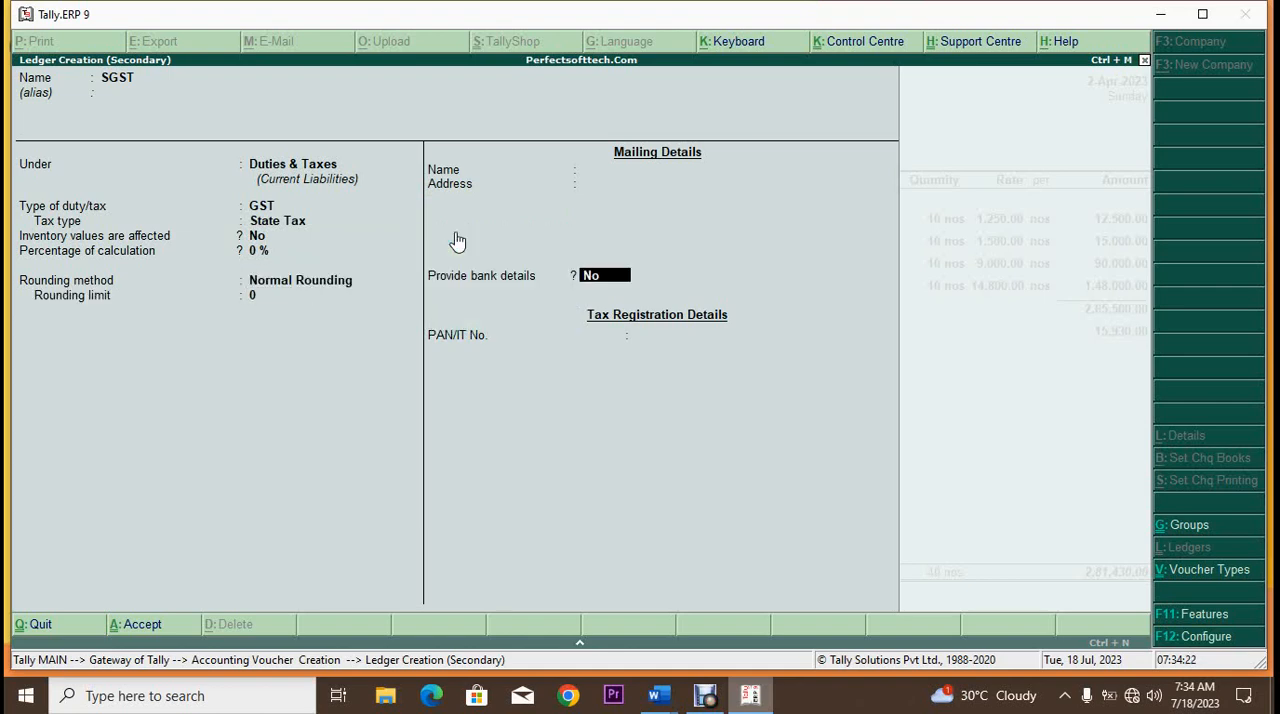
key("Return")
key("Return")
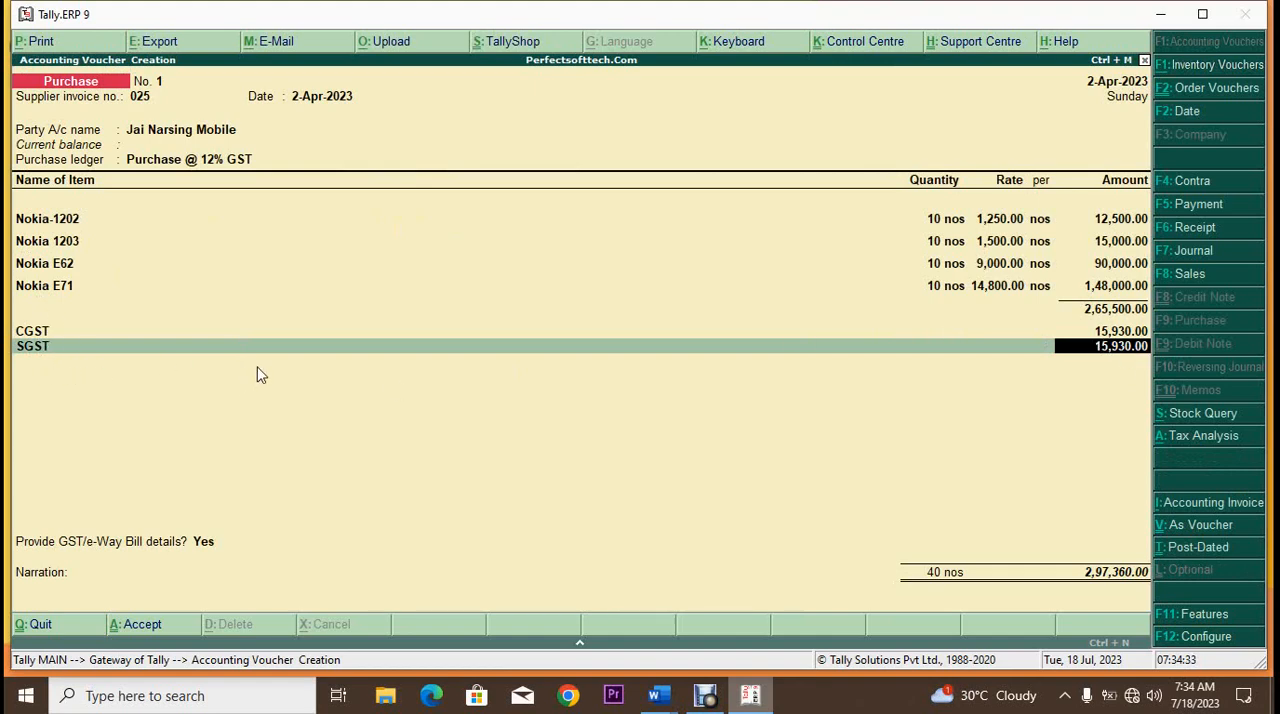
Step: Accept the SGST tax line, end the ledger list and decline to provide GST/e-Way Bill details
key("Return")
key("Return")
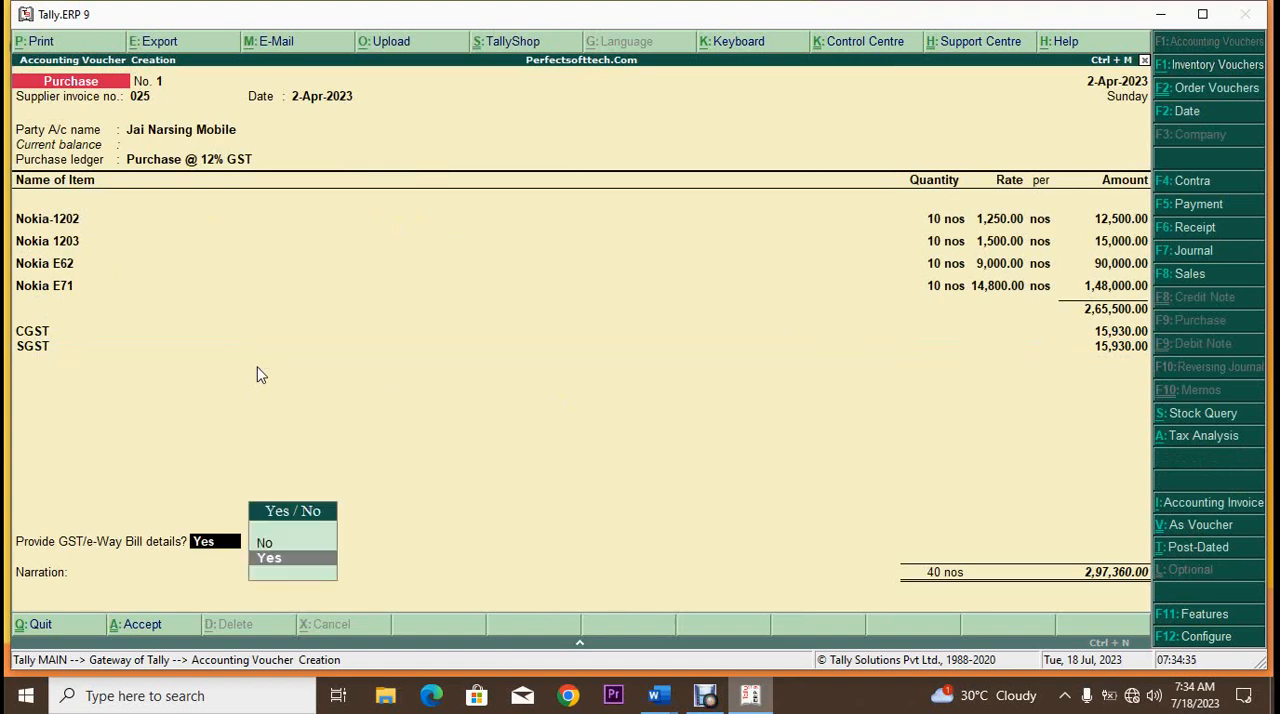
left_click(266, 546)
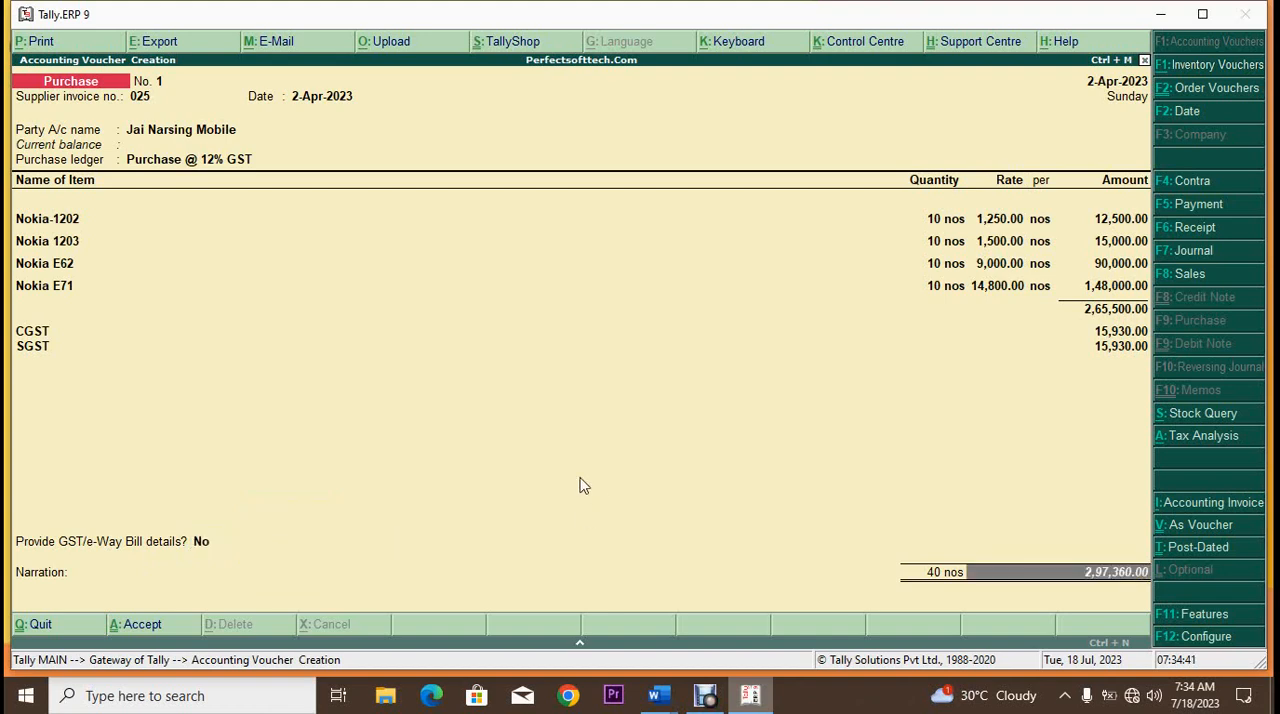
key("Return")
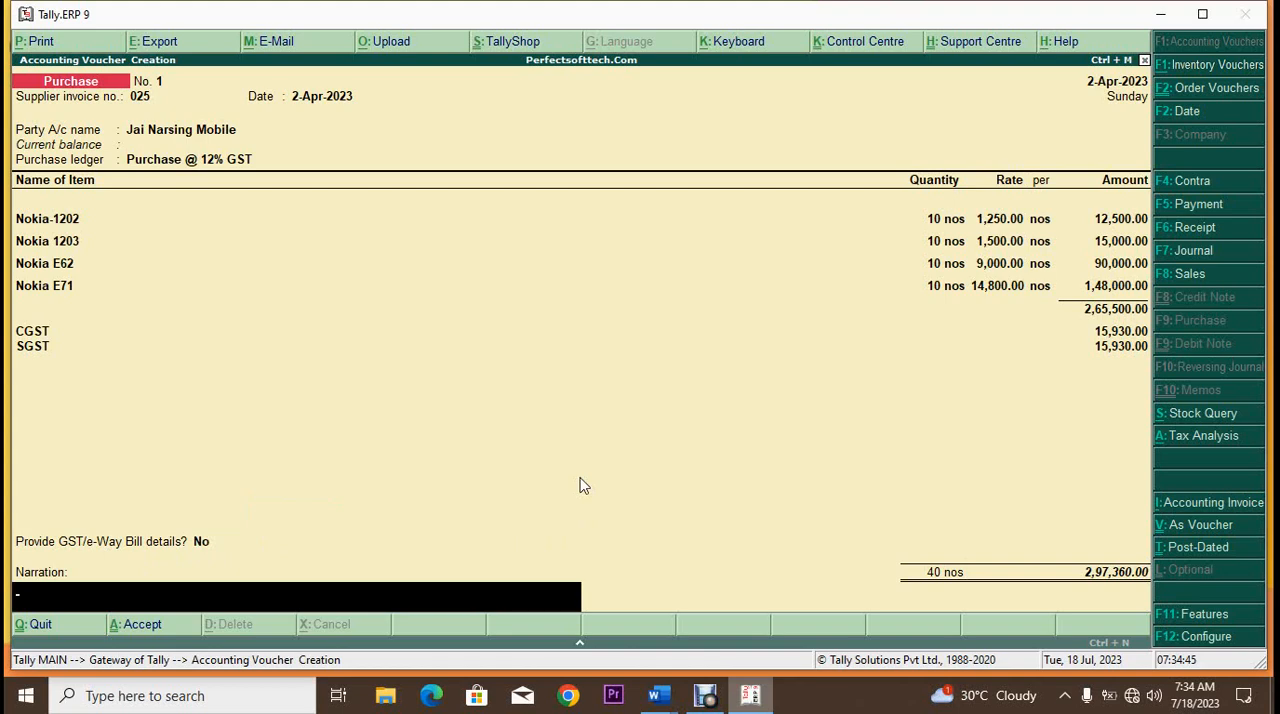
Step: Enter the narration "Goods purchases from jai narsingh mobile" and save the purchase voucher
type("Goods purca")
key("BackSpace")
type("hases from jai")
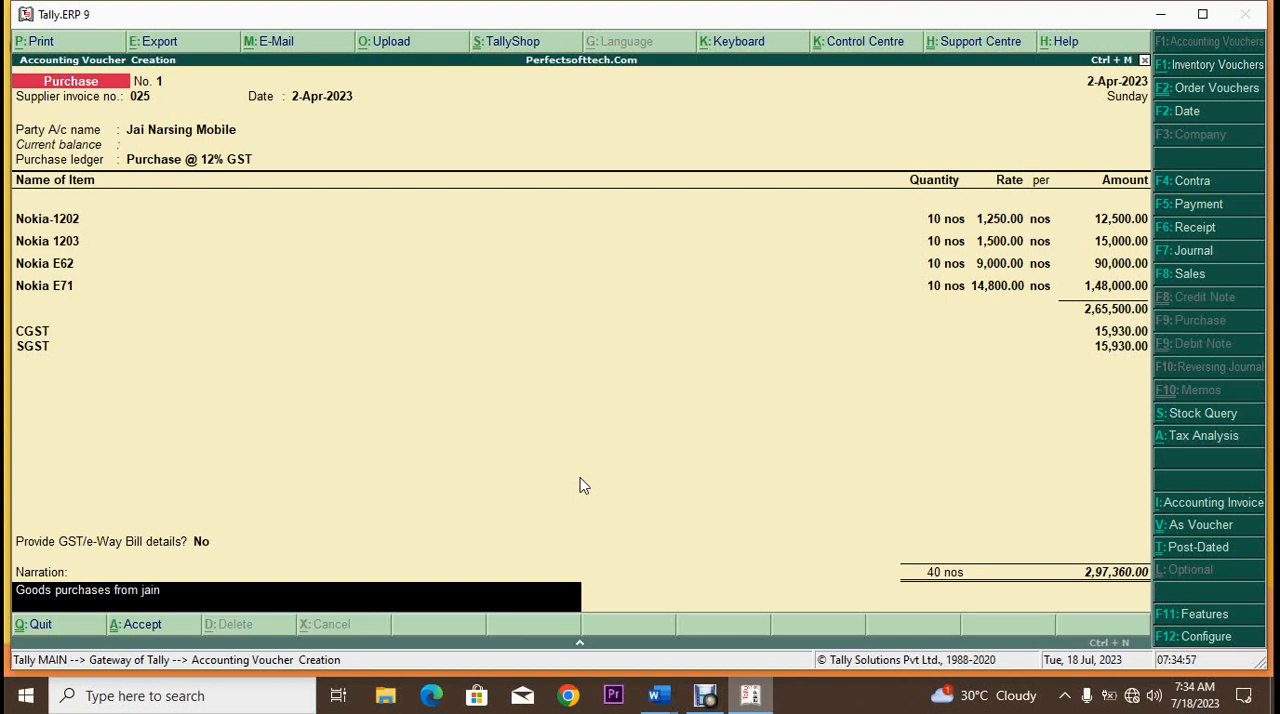
type(" narsih")
key("BackSpace")
type("ngh miobile")
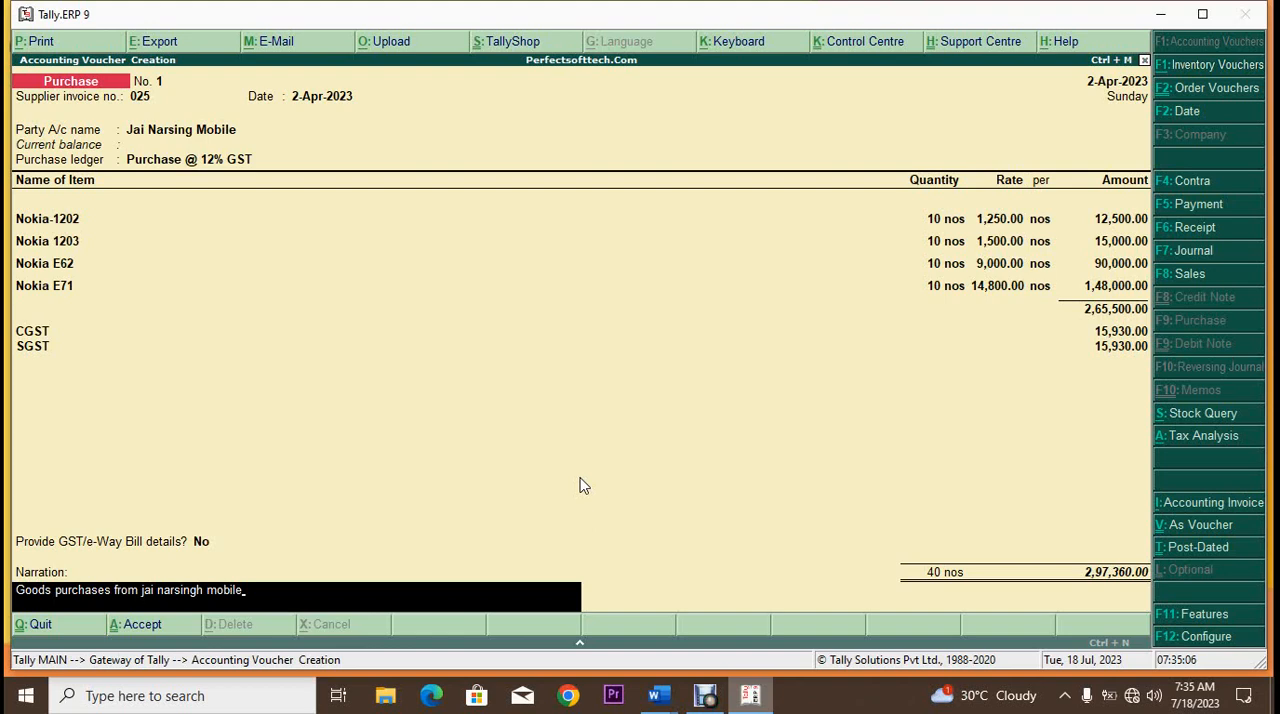
key("Return")
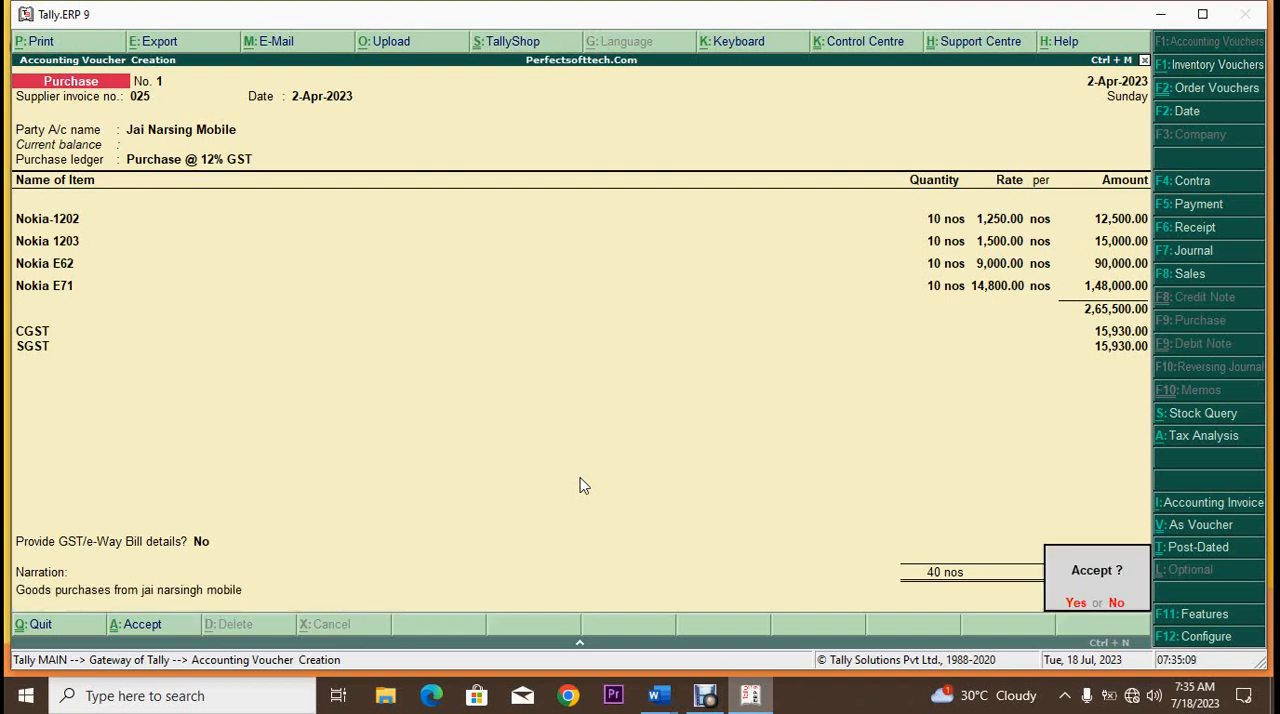
key("Return")
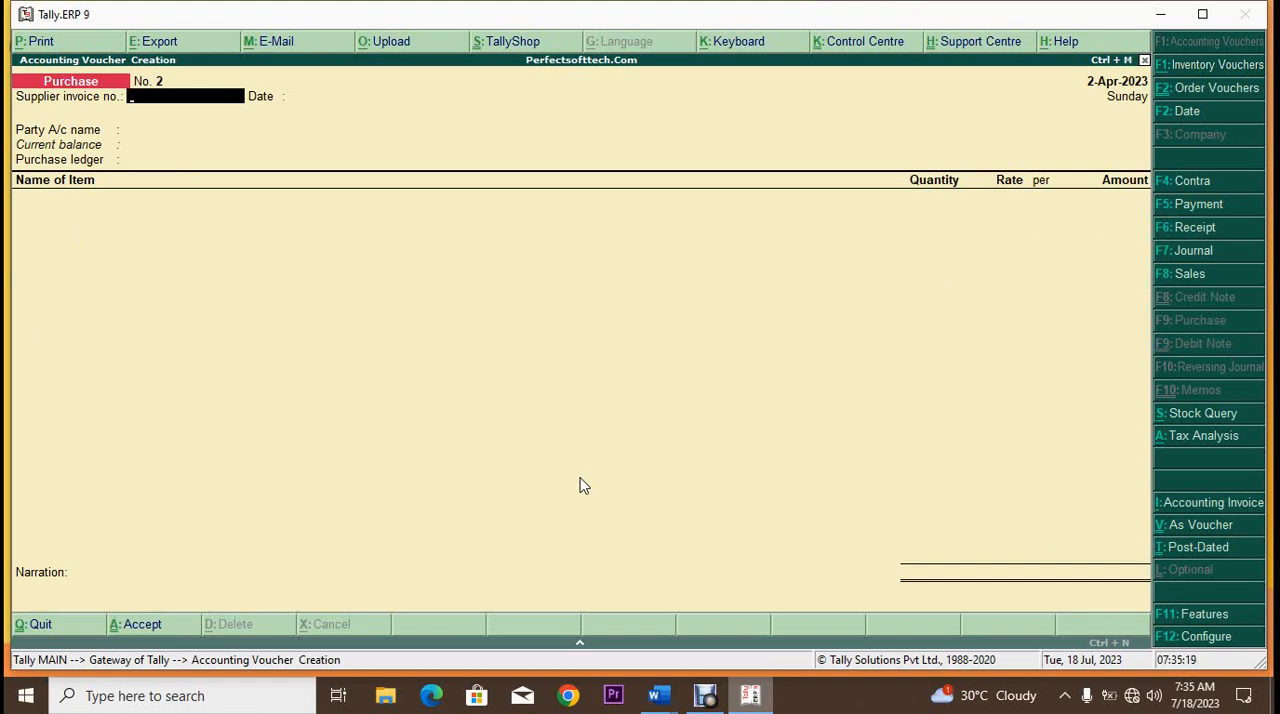
Step: Reopen the saved purchase voucher and display its invoice in an enlarged print preview
key("Page_Up")
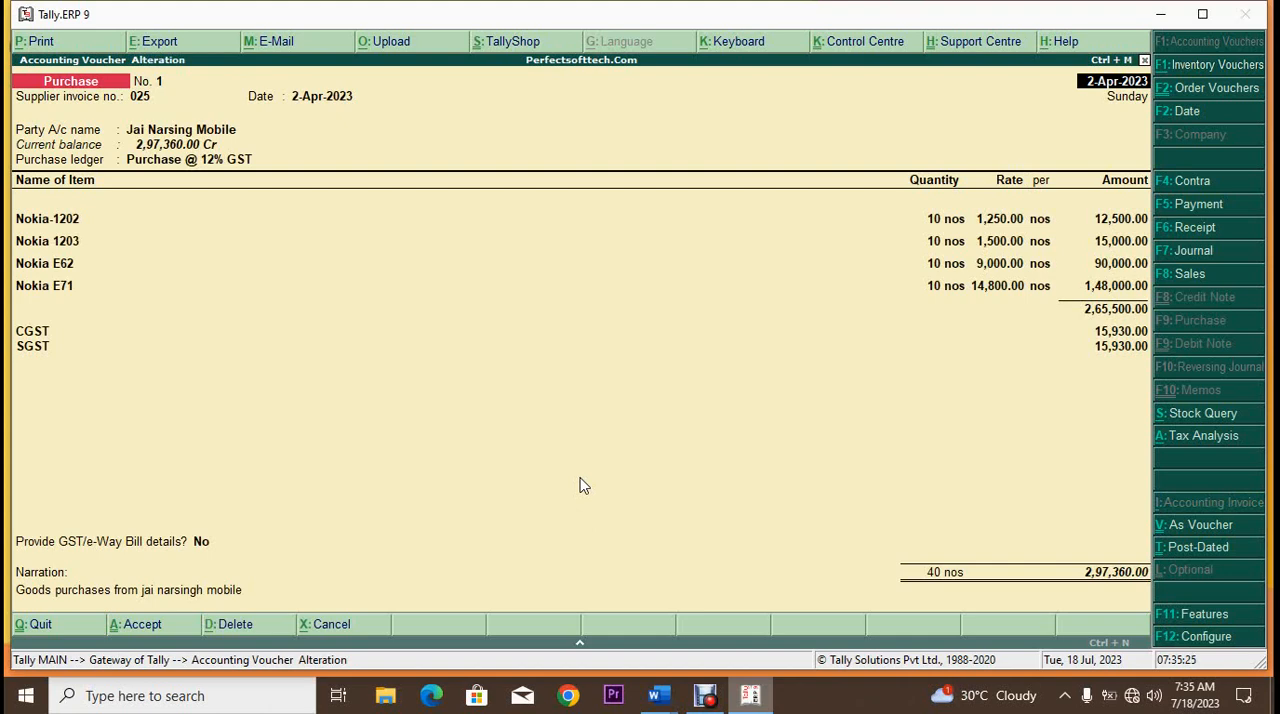
key("alt+p")
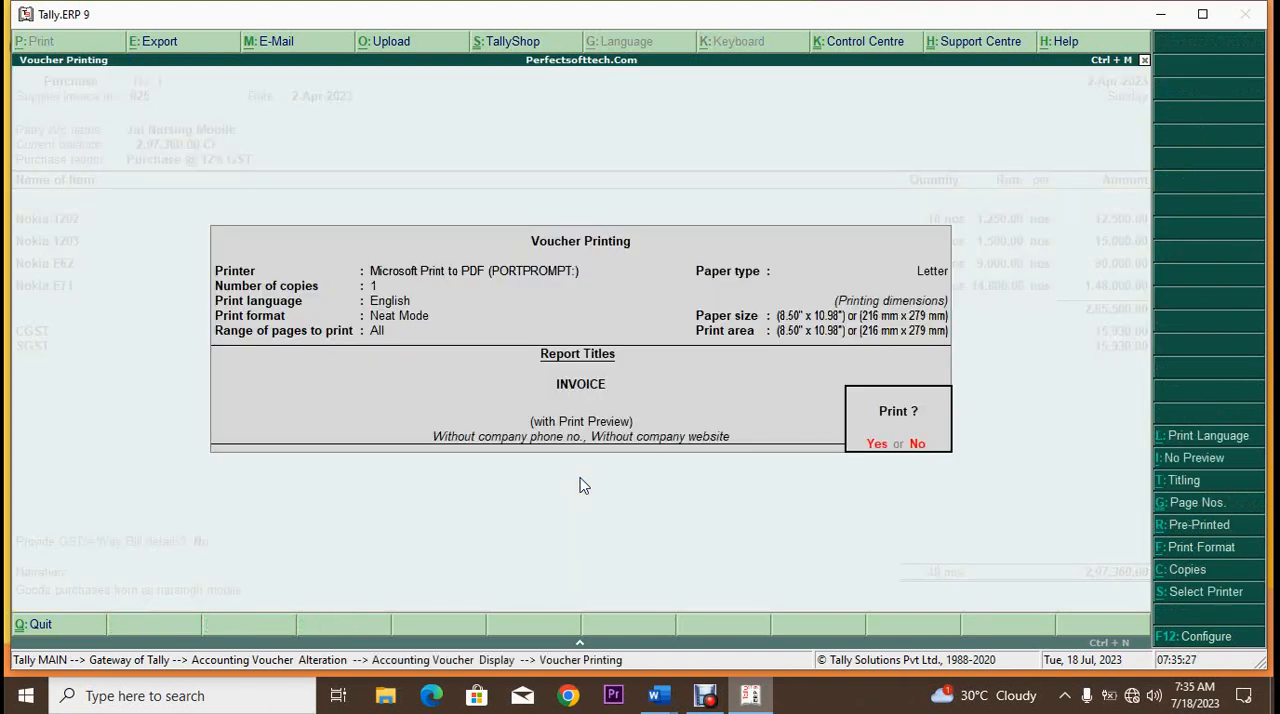
left_click(884, 447)
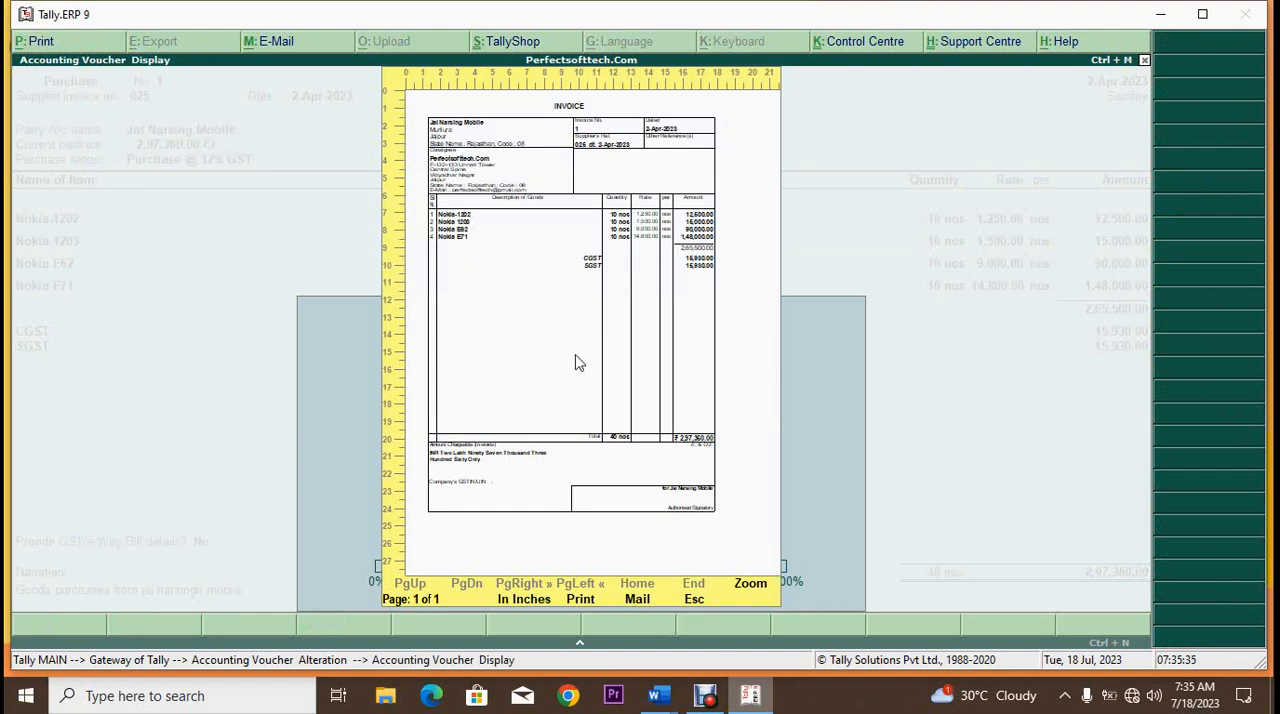
key("alt+z")
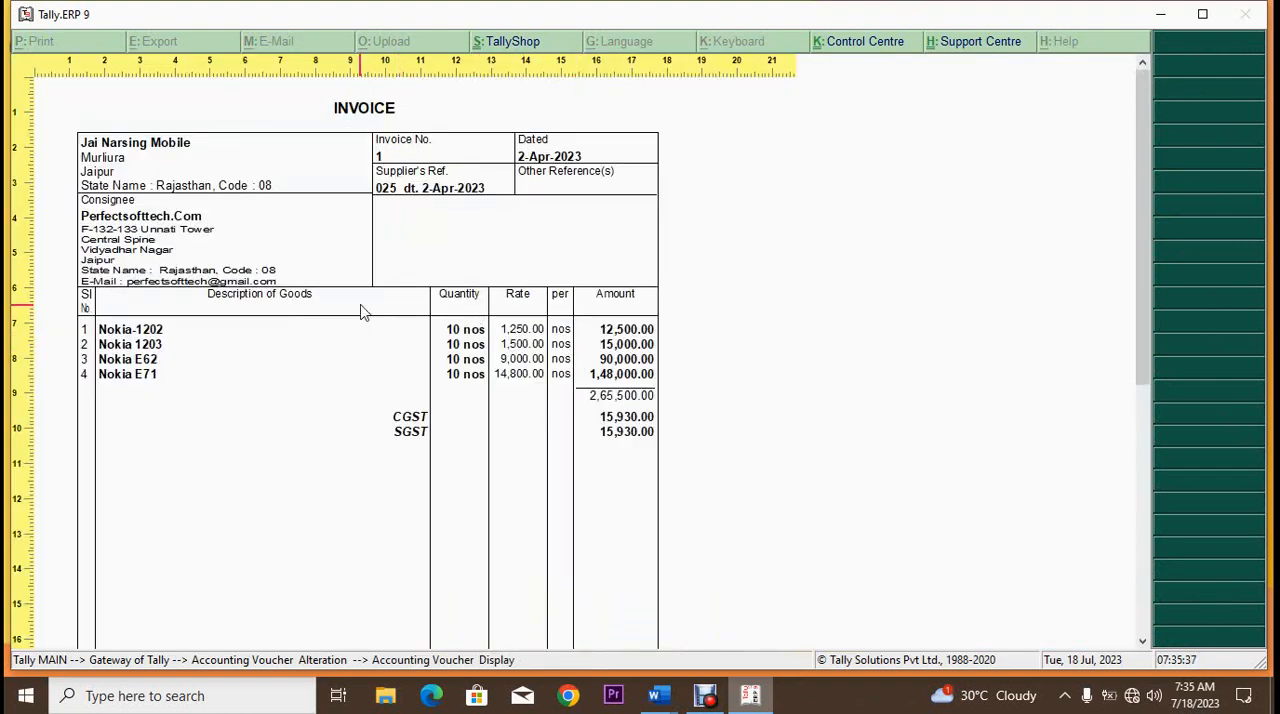
Step: Examine the previewed invoice's supplier details, item lines, tax amounts and total, and return to voucher creation
scroll(363, 313, "down", 2)
scroll(363, 313, "down", 8)
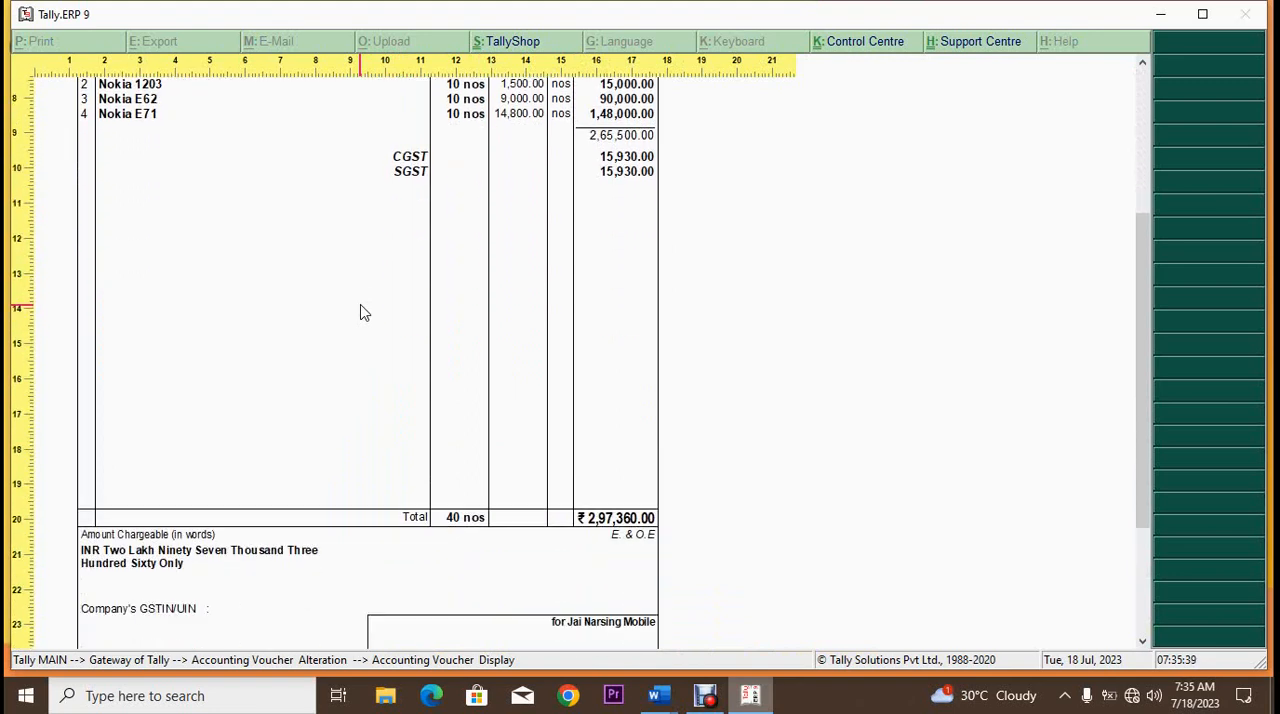
scroll(363, 313, "down", 2)
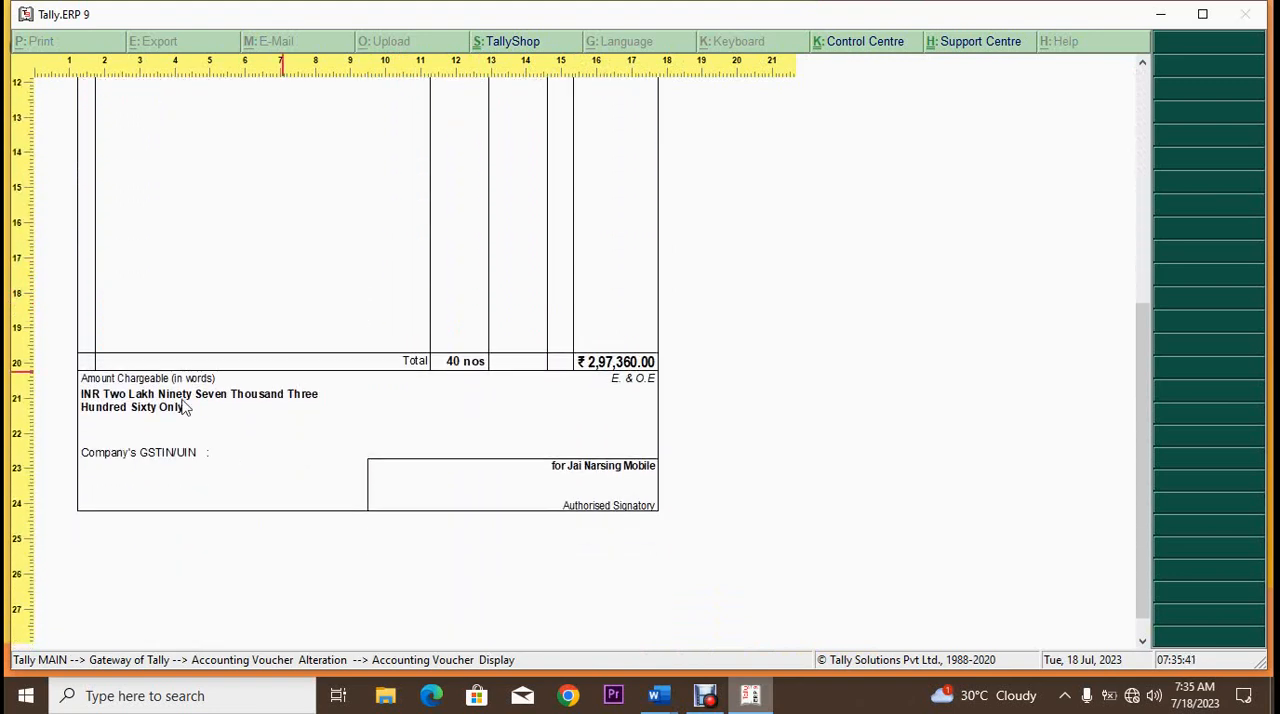
scroll(449, 406, "up", 3)
scroll(449, 408, "up", 7)
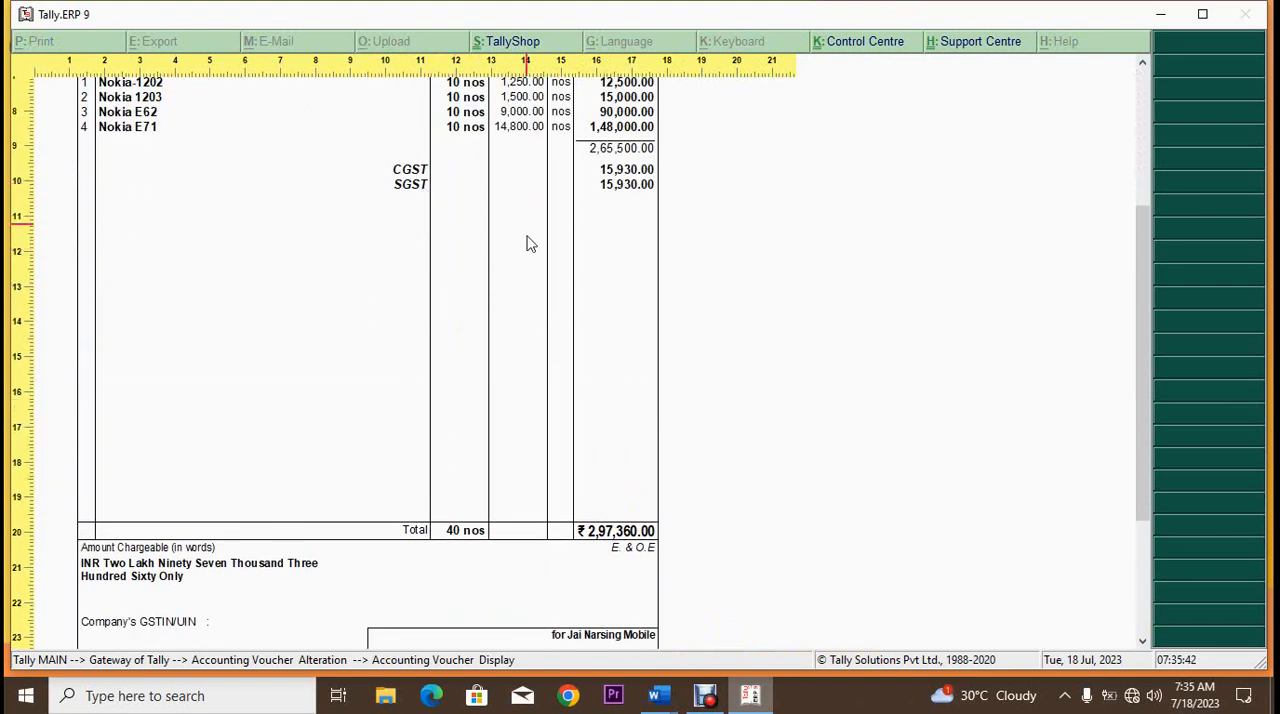
scroll(528, 256, "up", 3)
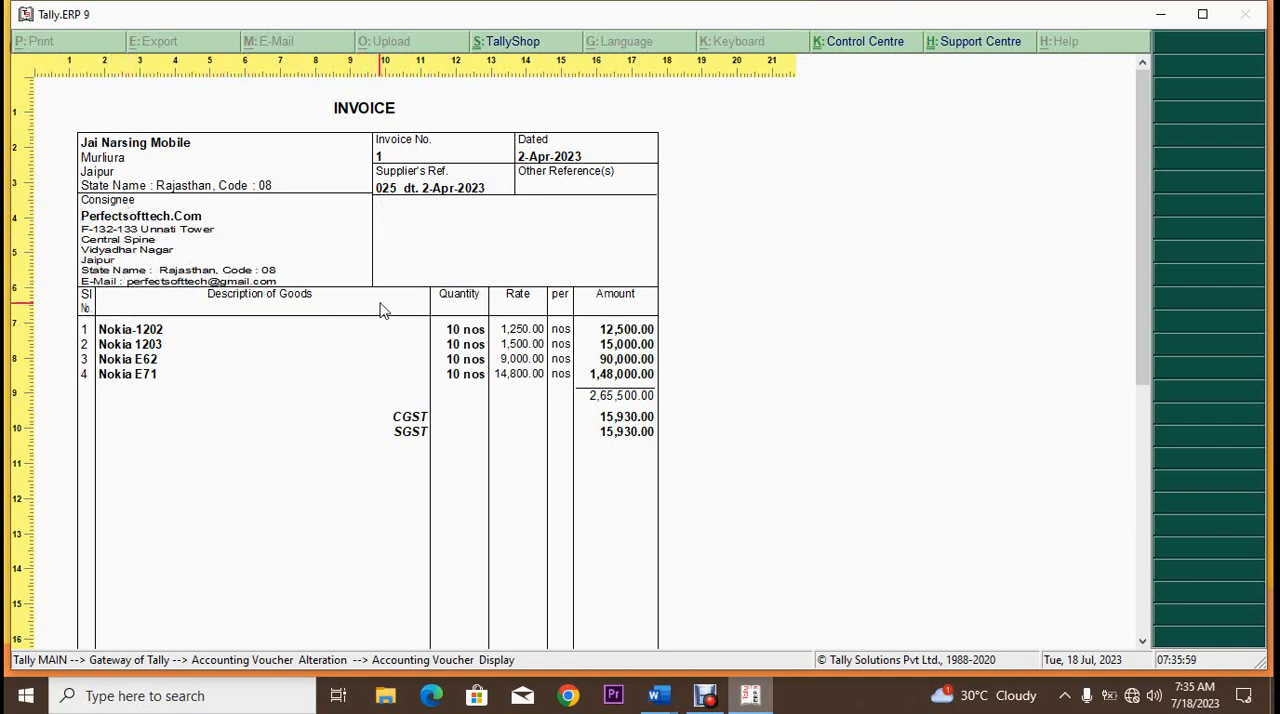
scroll(381, 311, "down", 1)
scroll(383, 311, "down", 6)
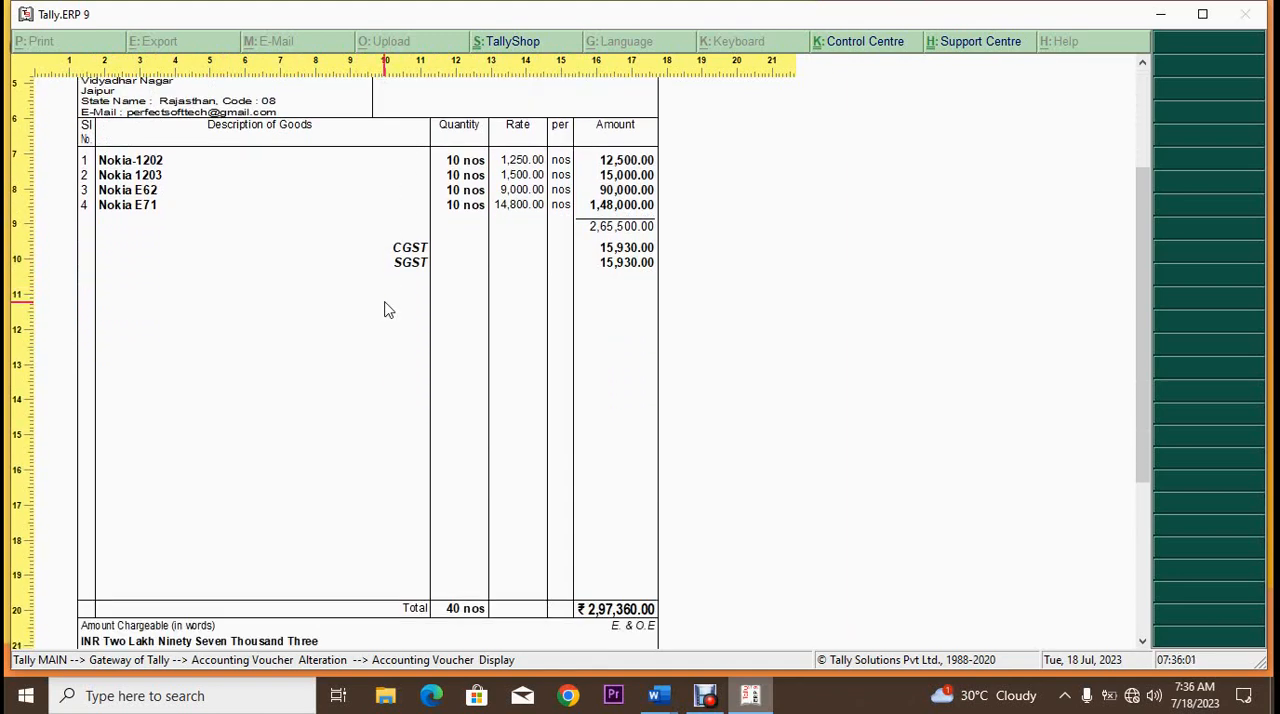
scroll(388, 310, "down", 4)
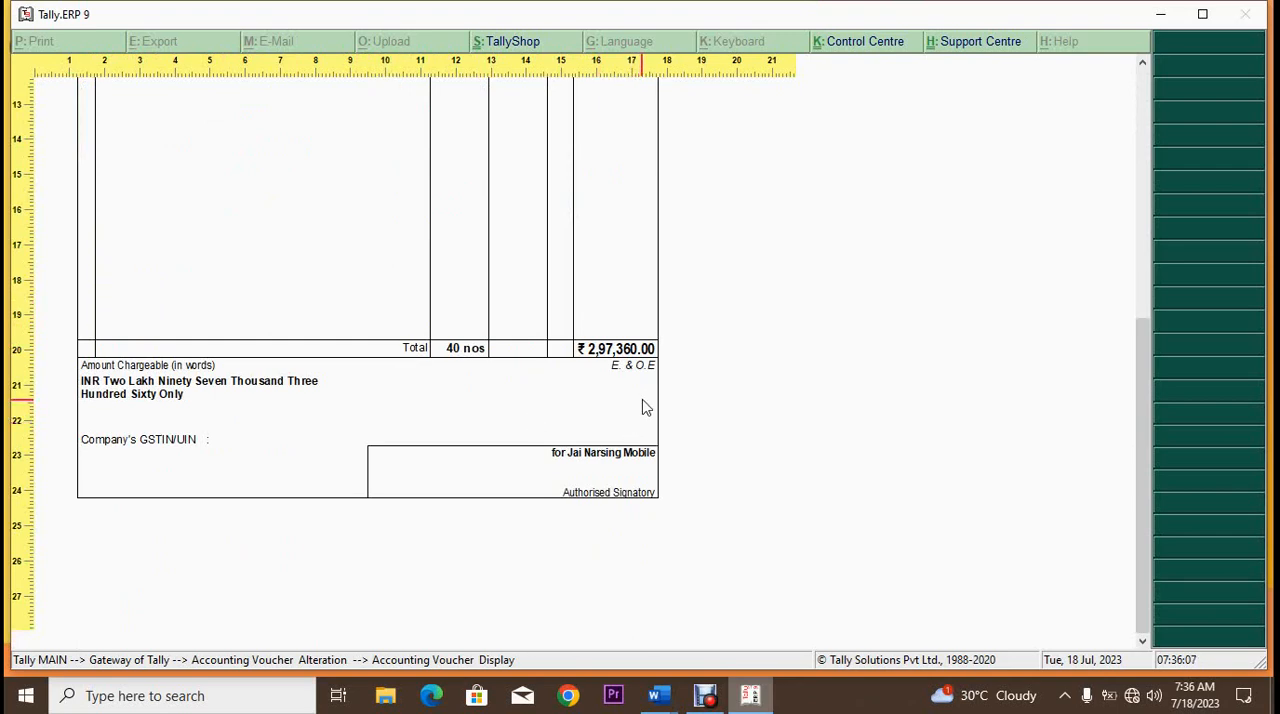
key("Escape")
key("Escape")
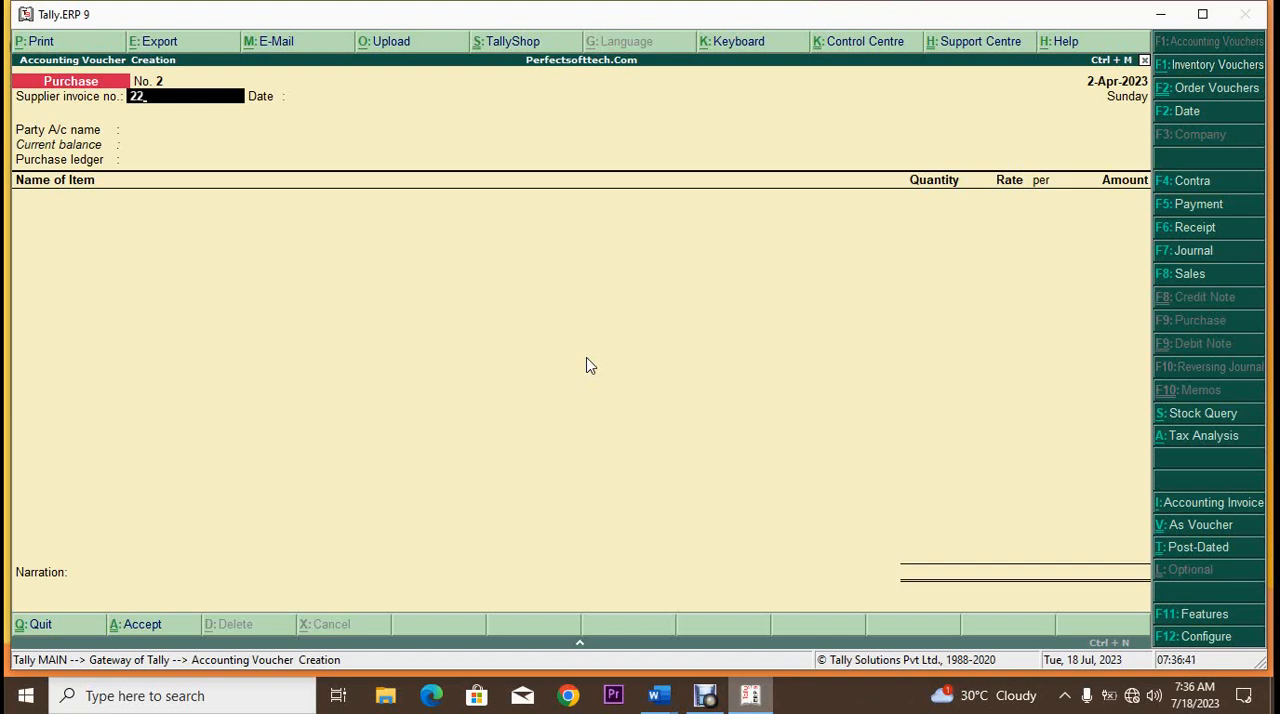
key("Return")
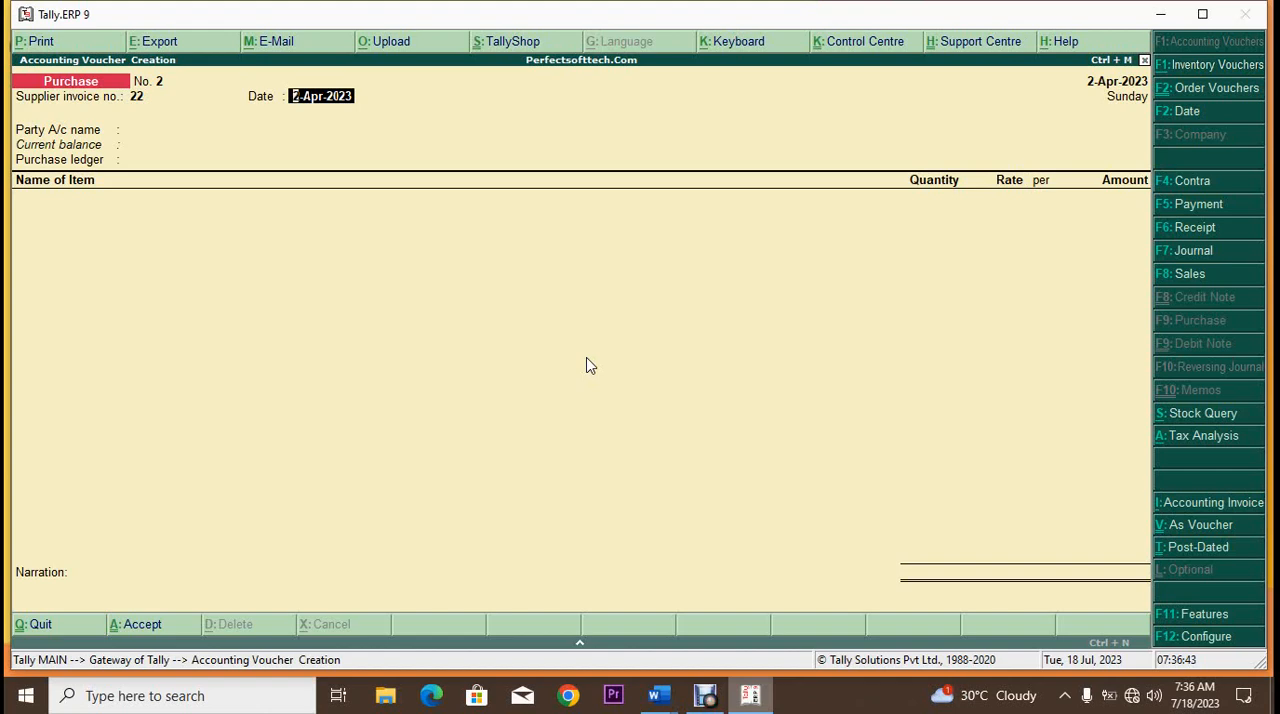
key("Return")
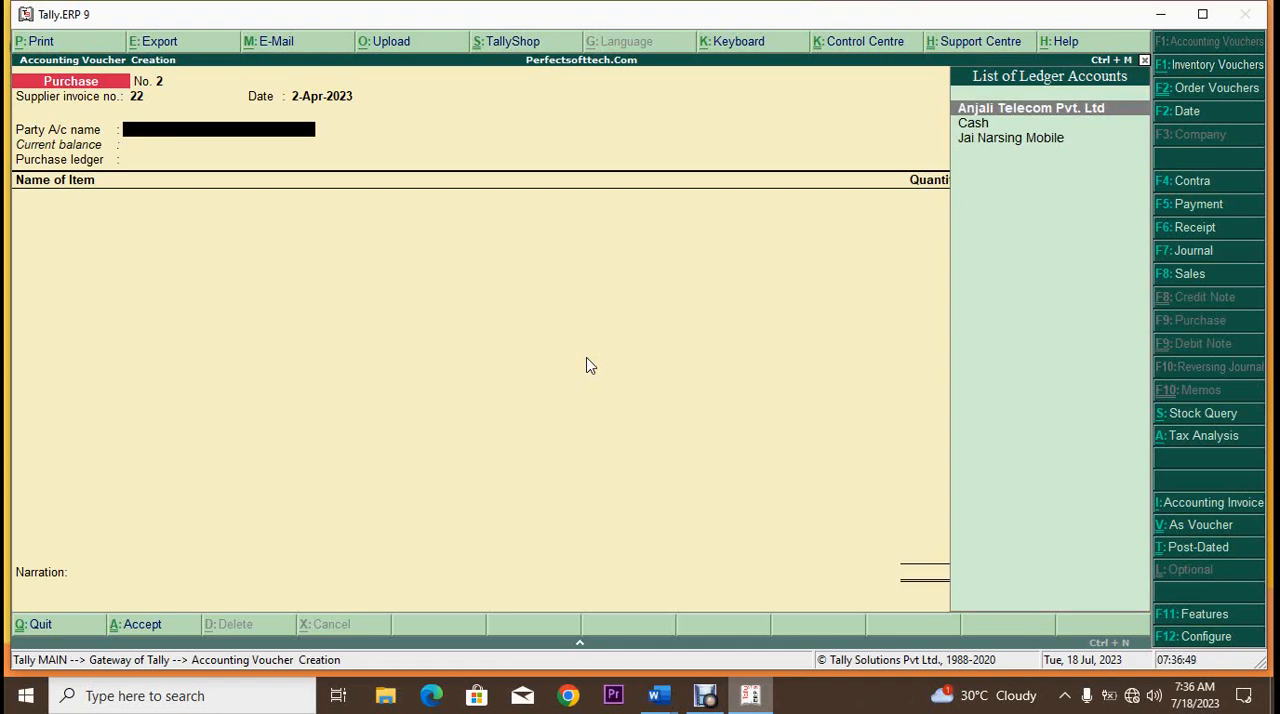
key("Escape")
key("y")
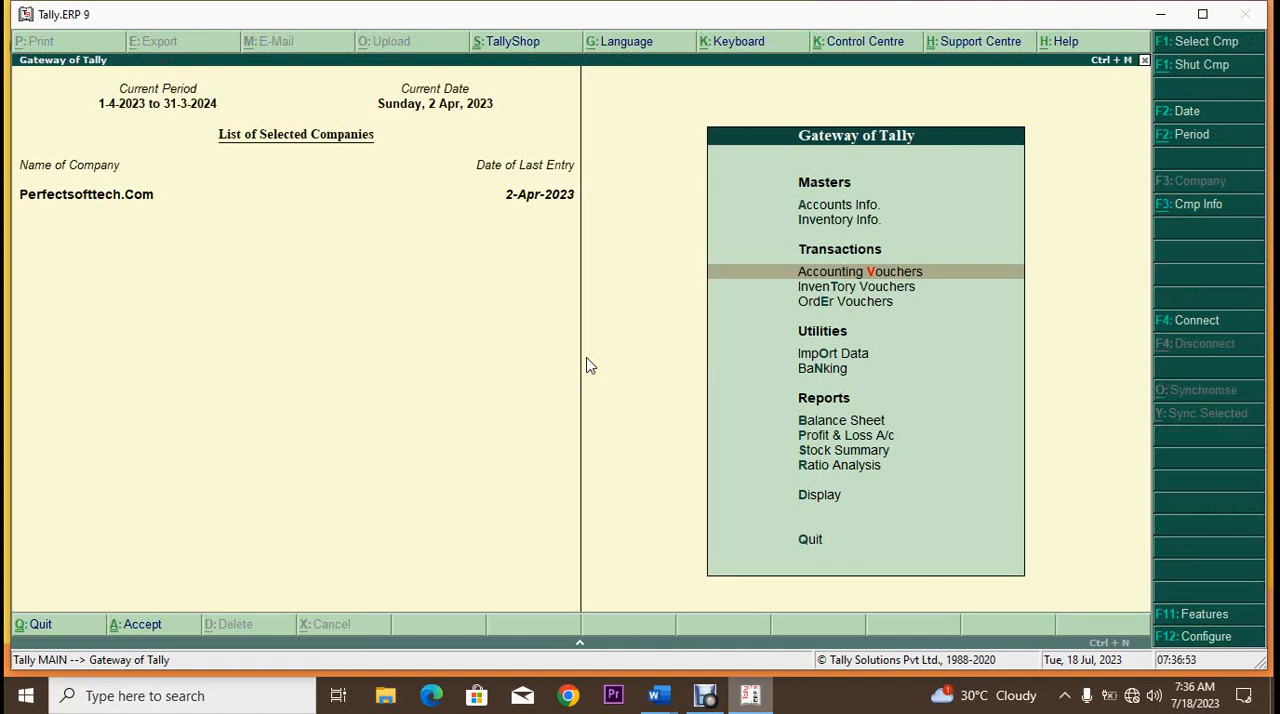
Step: Open the Statements of Inventory from the display reports
key("Down")
key("Down")
key("Down")
key("Down")
key("Down")
key("Down")
key("Down")
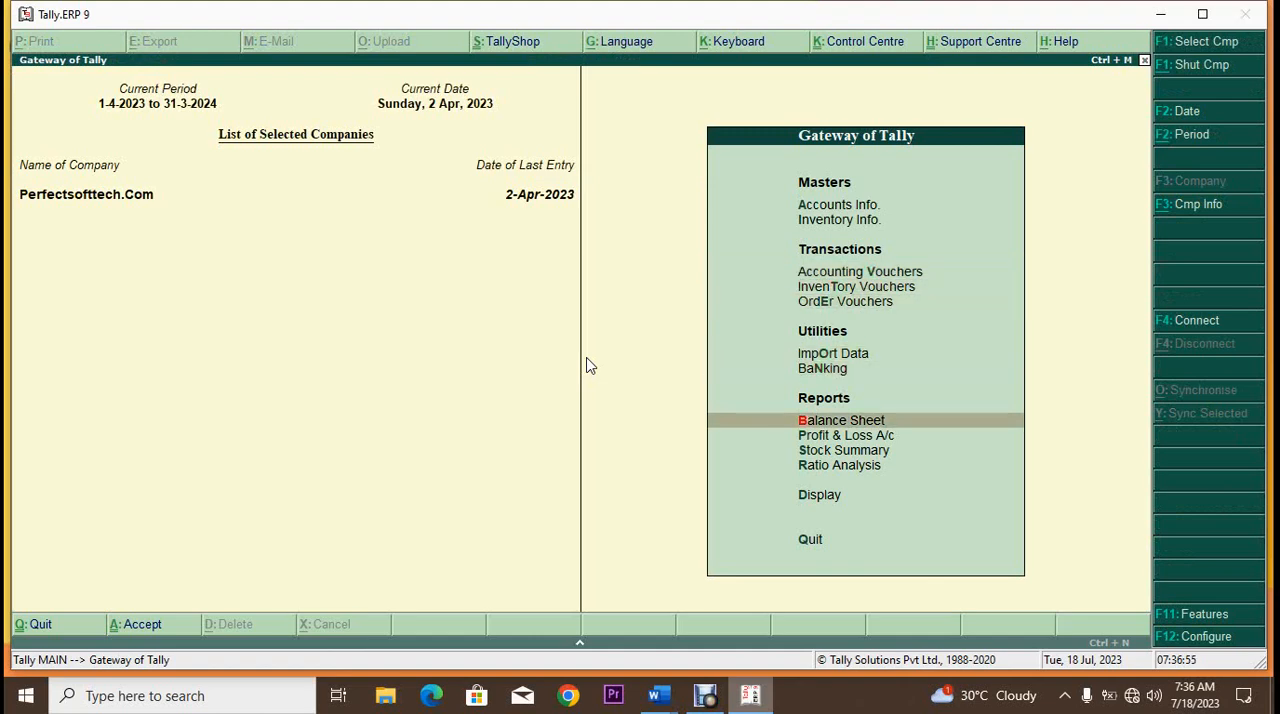
key("Down")
key("Down")
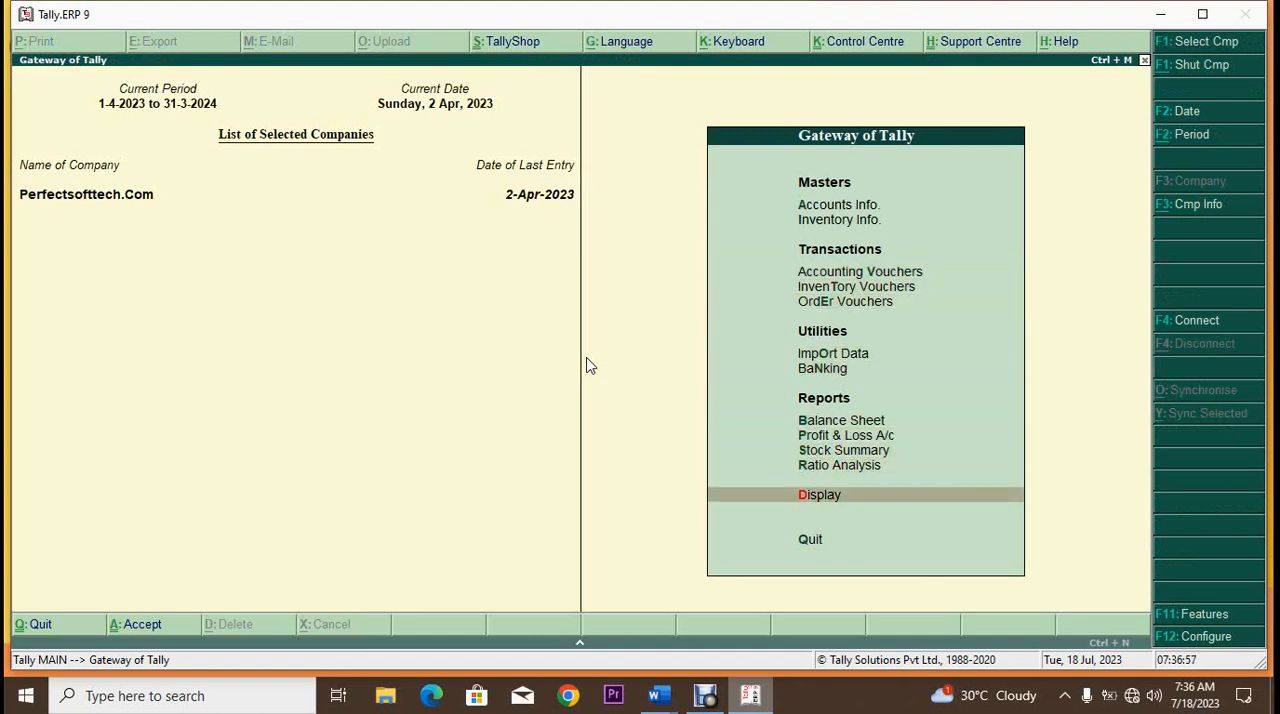
key("Return")
key("Down")
key("Down")
key("Down")
key("Down")
key("Down")
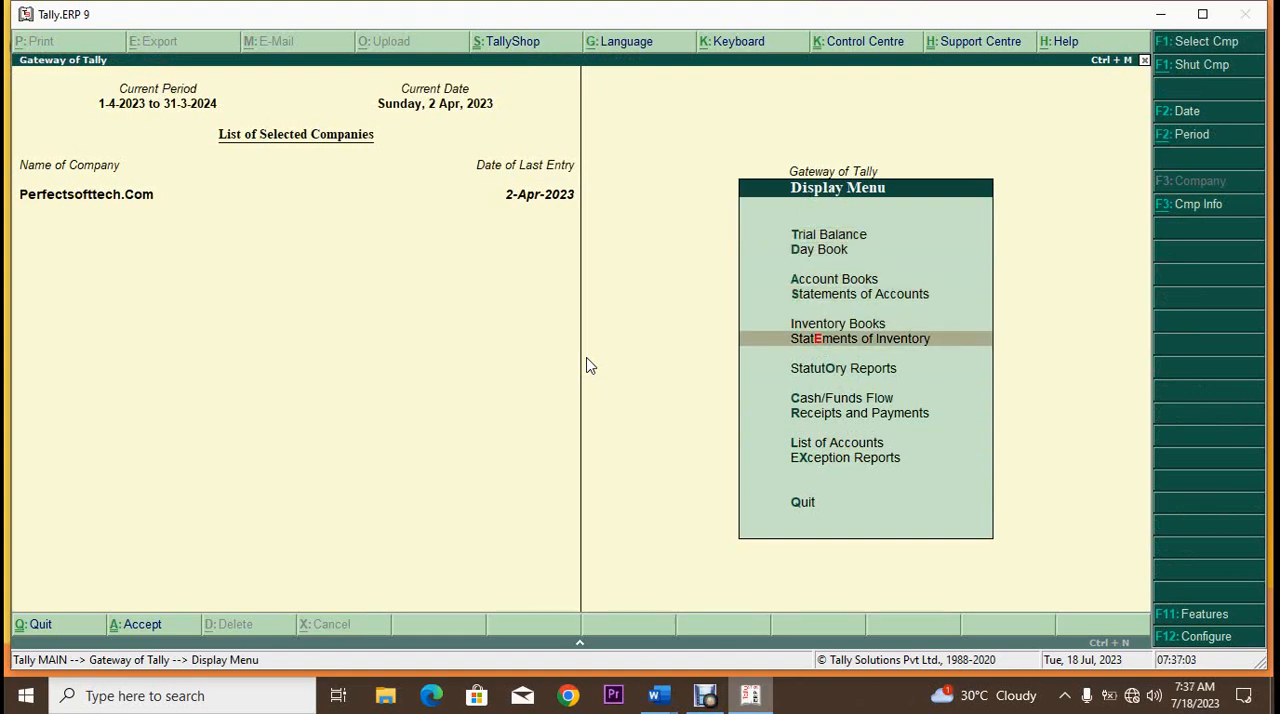
key("Return")
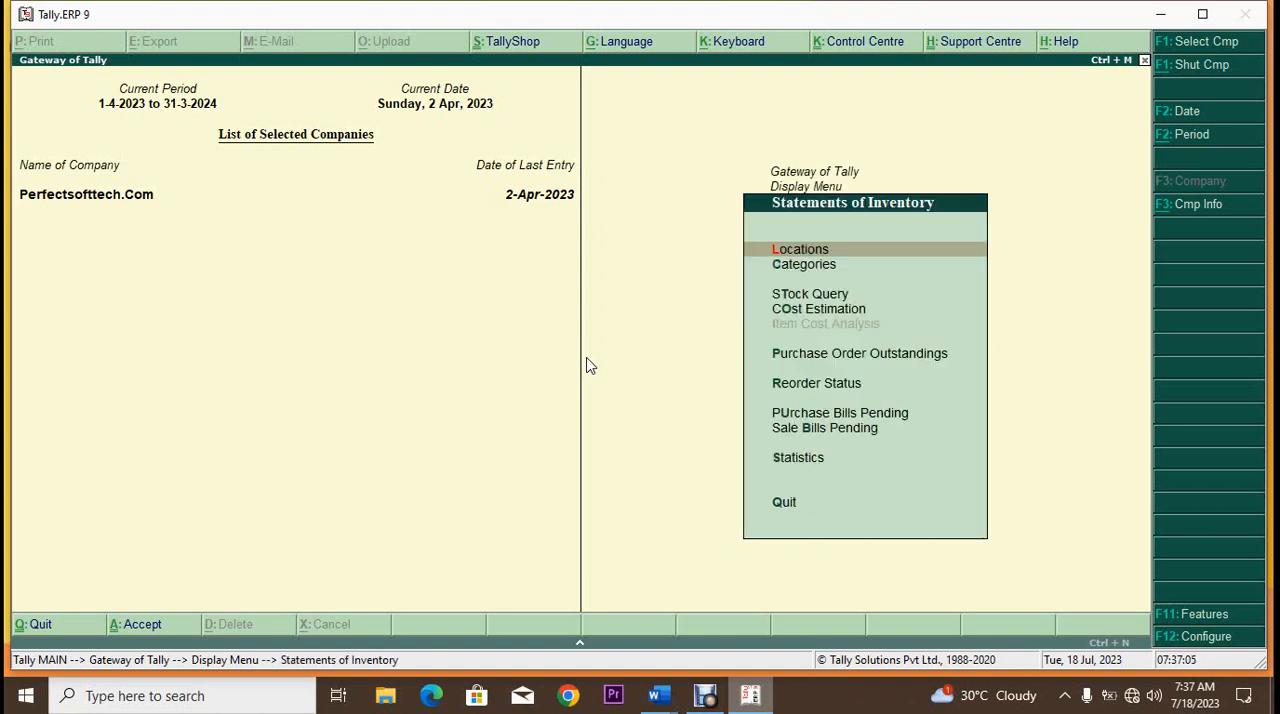
Step: View the Purchase Order Outstandings report for all orders and return to the inventory statements
key("Down")
key("Down")
key("Down")
key("Down")
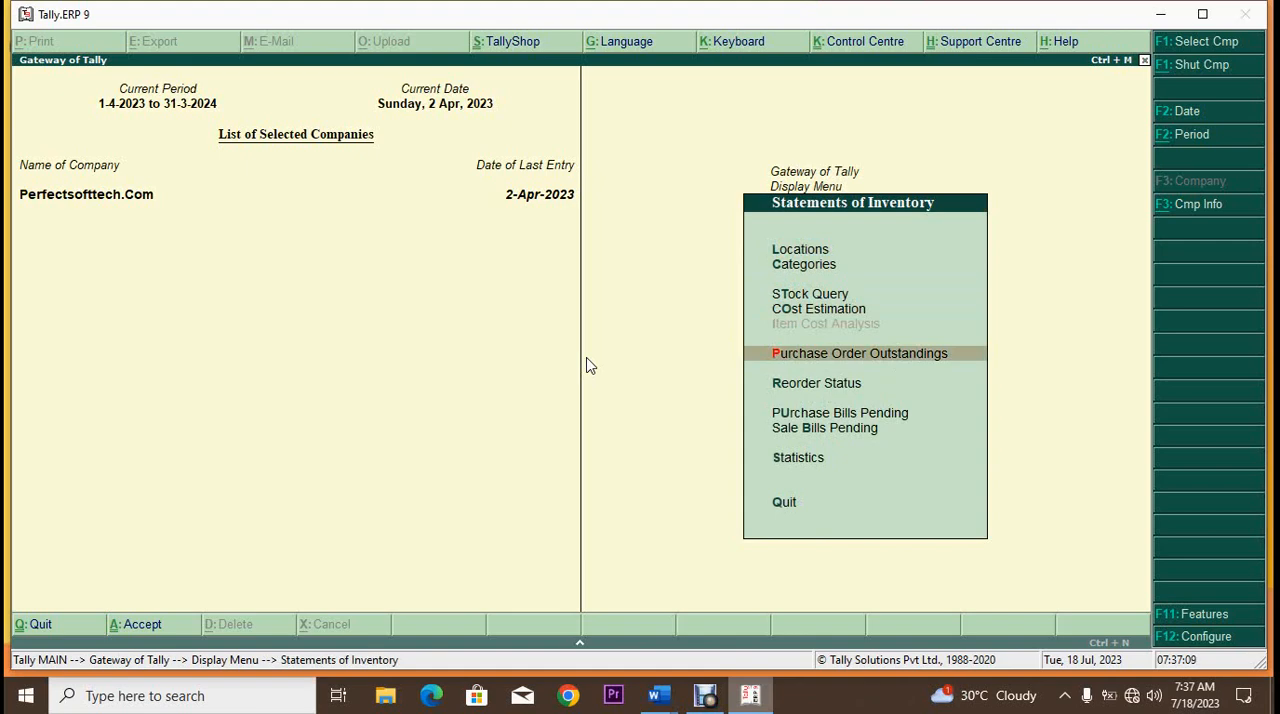
key("Return")
key("Down")
key("Down")
key("Down")
key("Down")
key("Down")
key("Down")
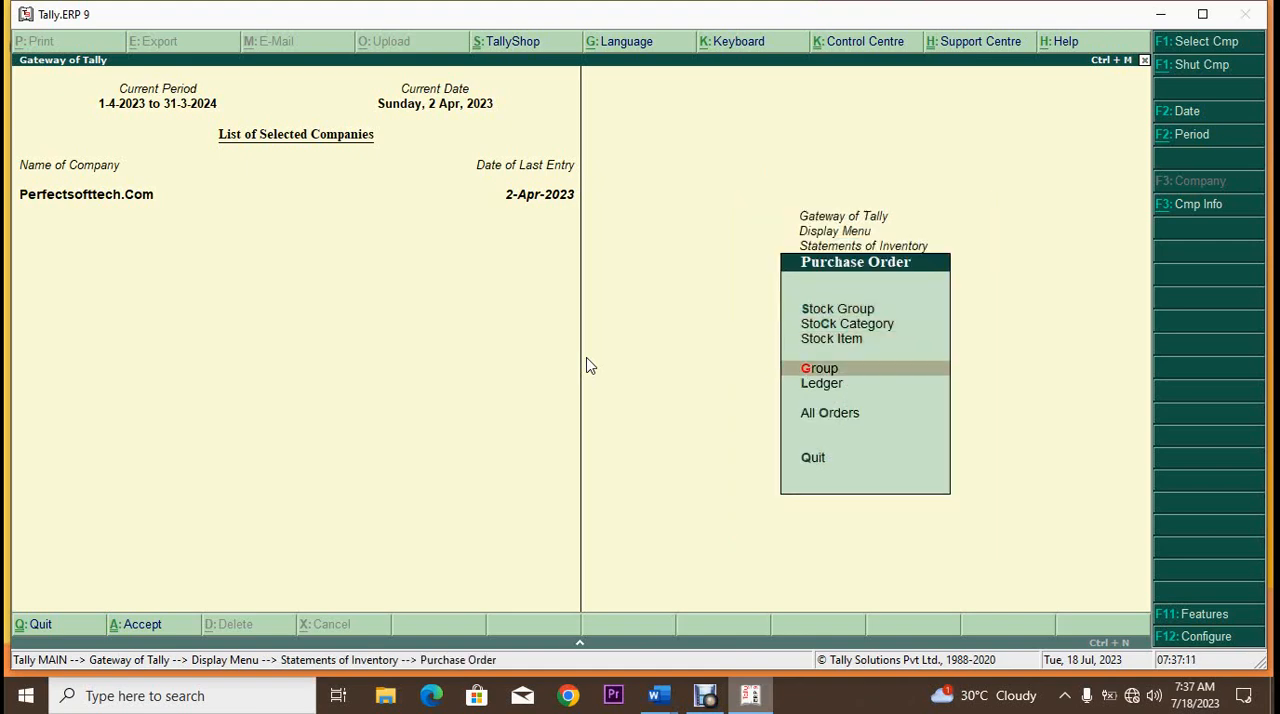
key("Up")
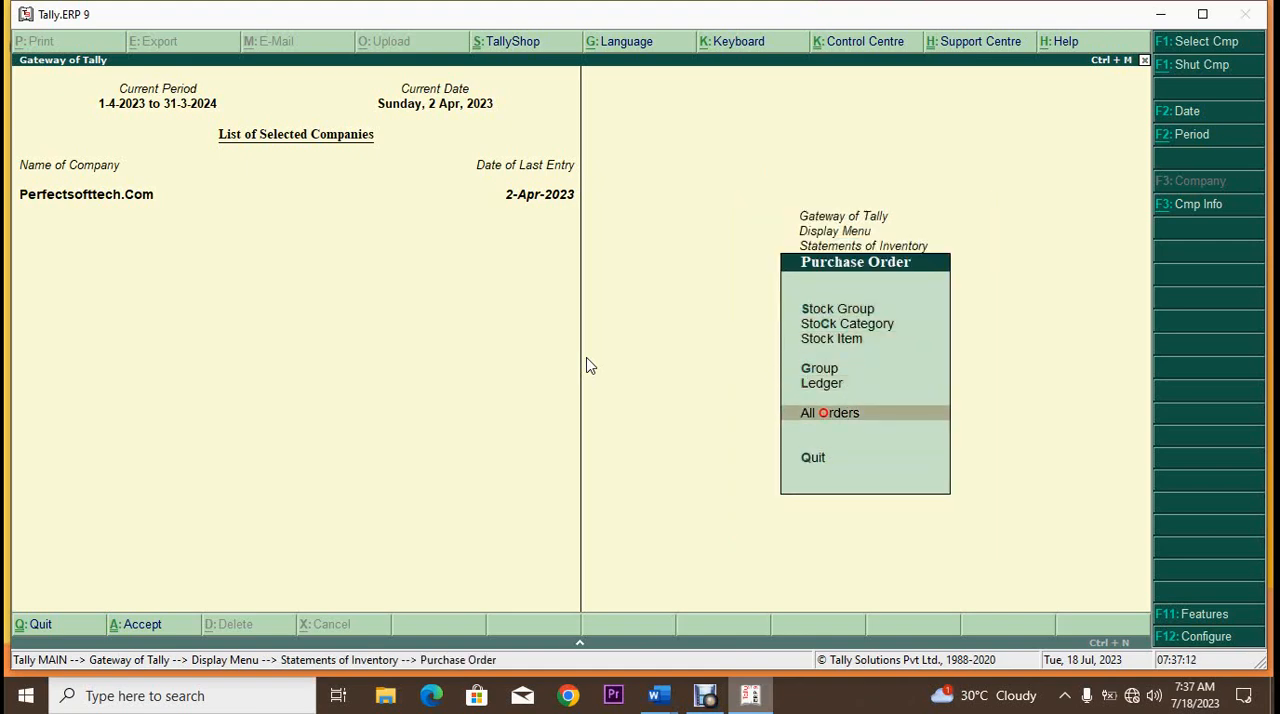
key("Return")
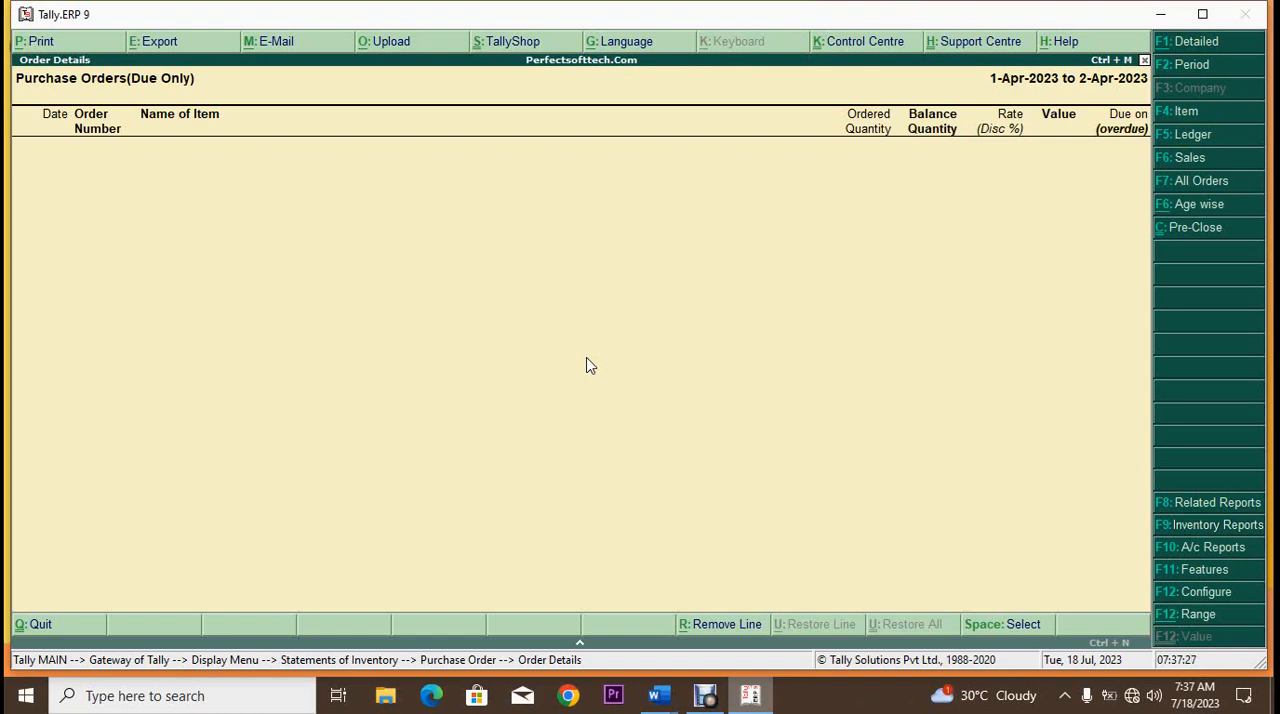
key("Escape")
key("Escape")
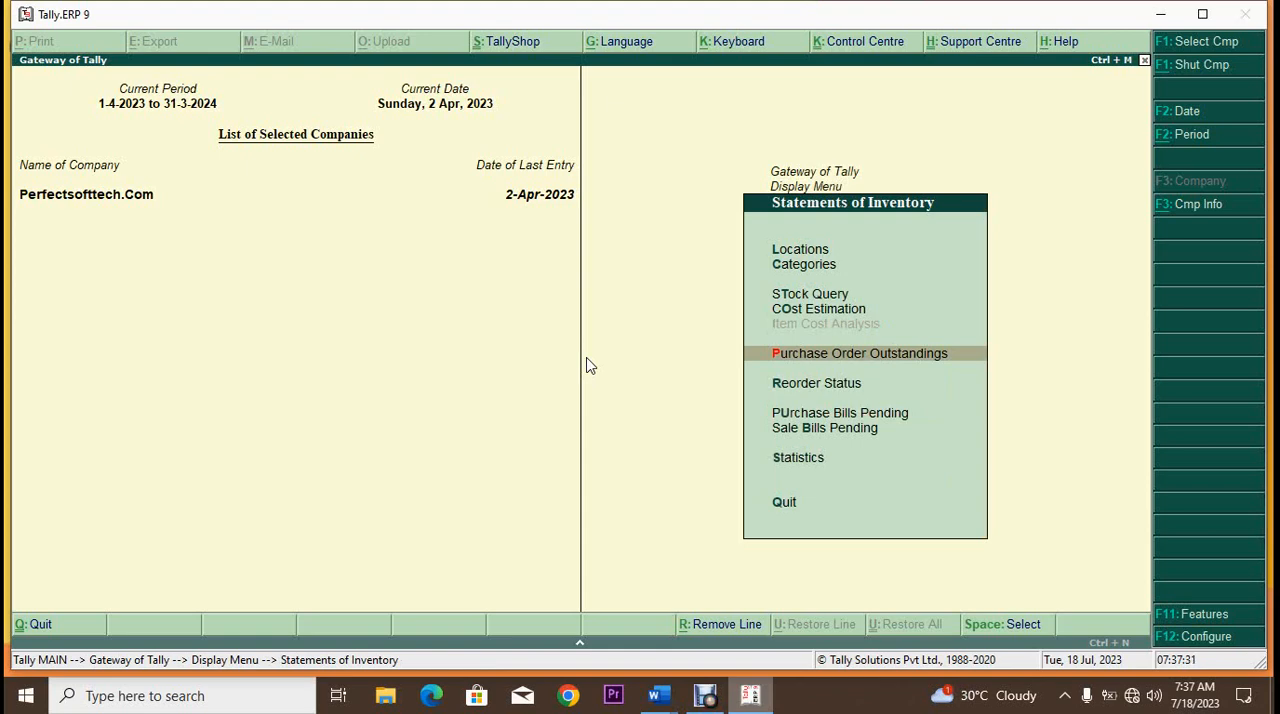
Step: Examine the Purchase Bills Pending report for goods received but not billed, and return to the Gateway of Tally
key("Down")
key("Down")
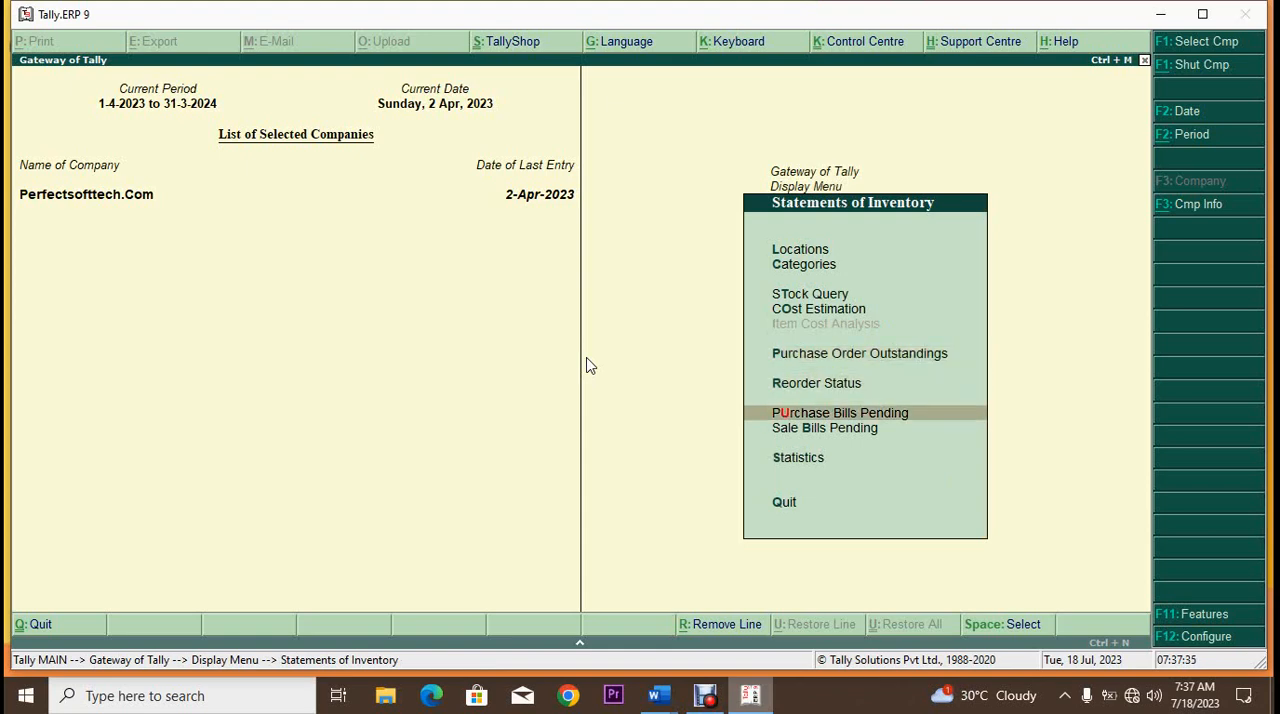
key("Return")
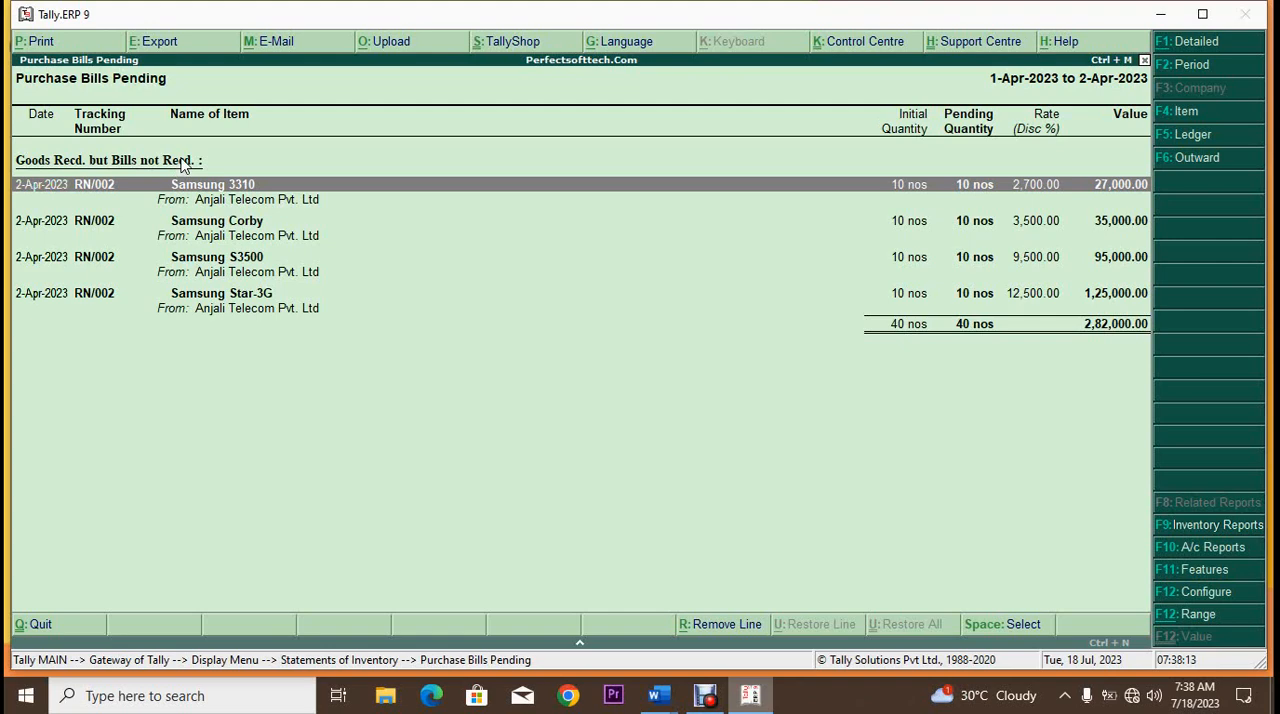
key("Escape")
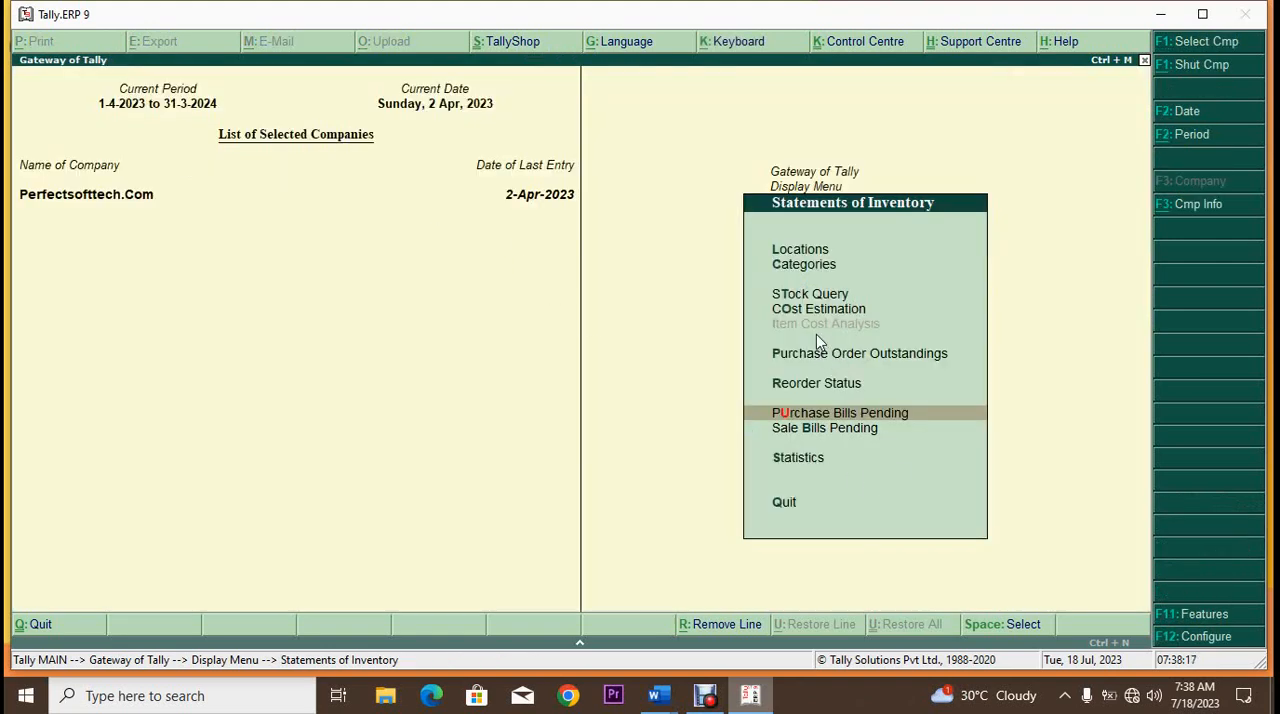
key("Escape")
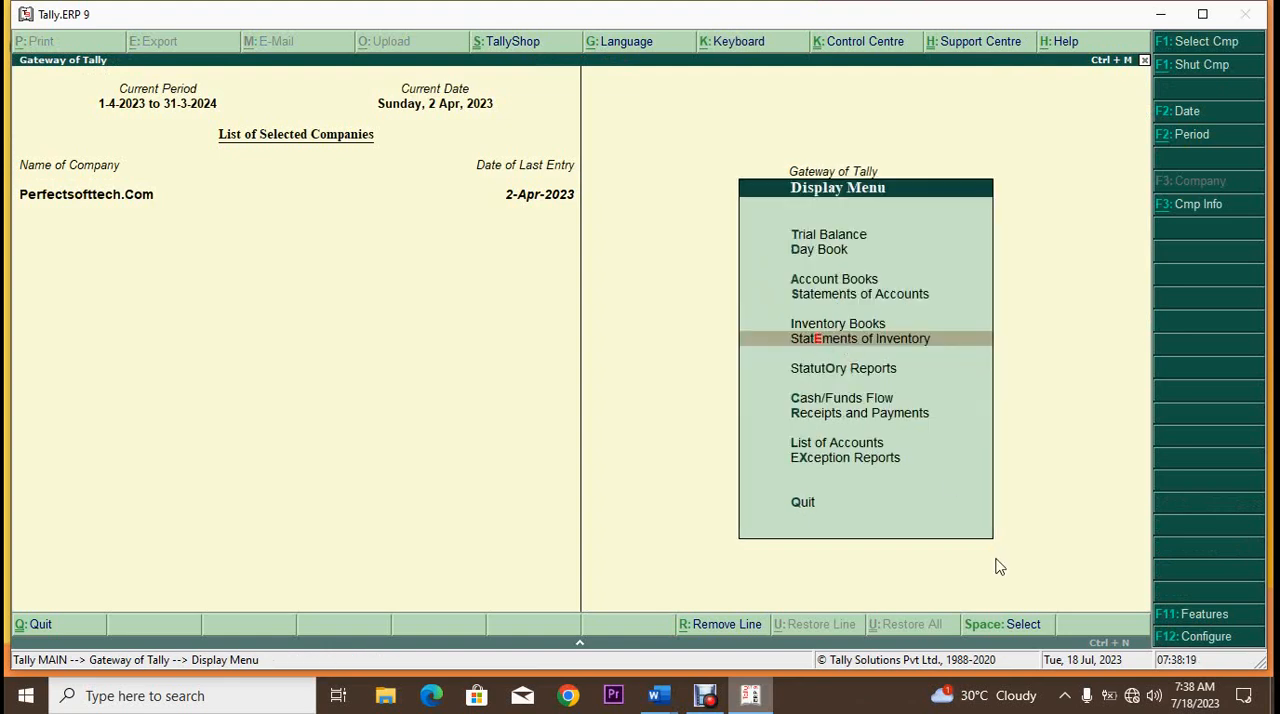
key("Escape")
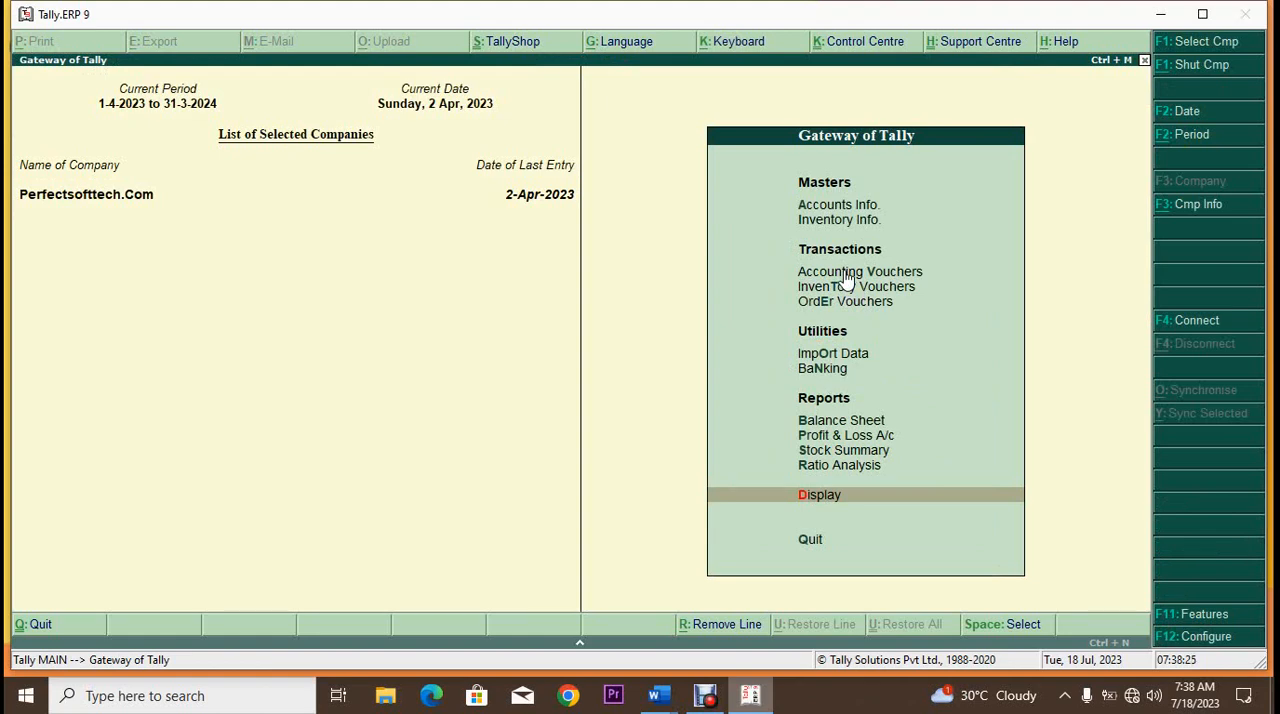
Step: Start a new purchase voucher with supplier invoice number 22, dated 2-Apr-2023
left_click(845, 273)
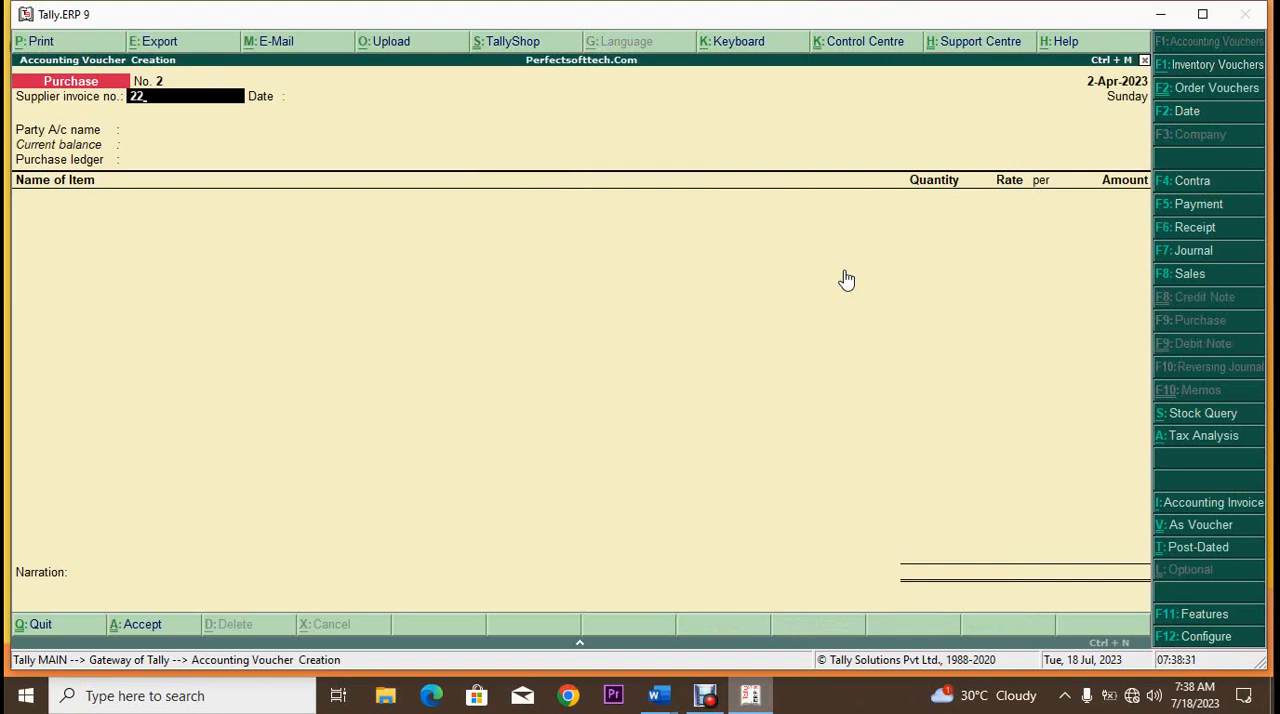
type("22")
key("Return")
key("Return")
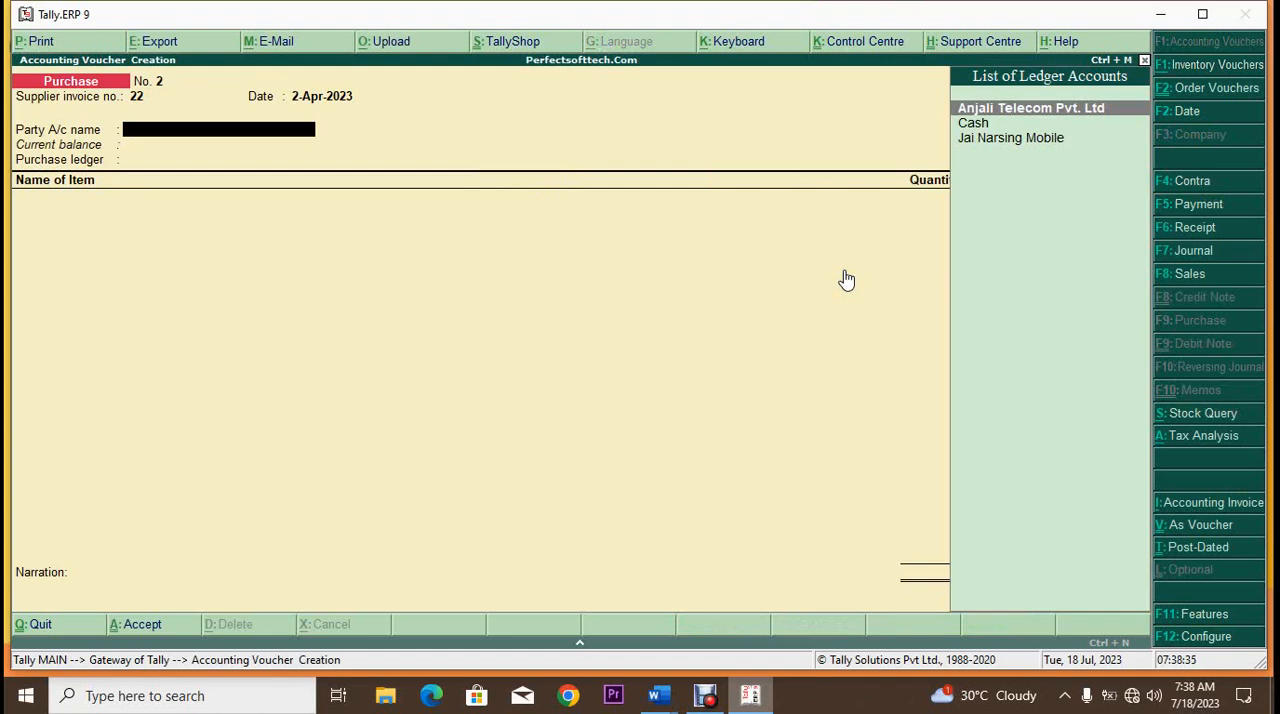
Step: Choose Anjali Telecom Pvt. Ltd as the party and link receipt note RN/002 as the only tracking number
key("Return")
key("Down")
key("Down")
key("Down")
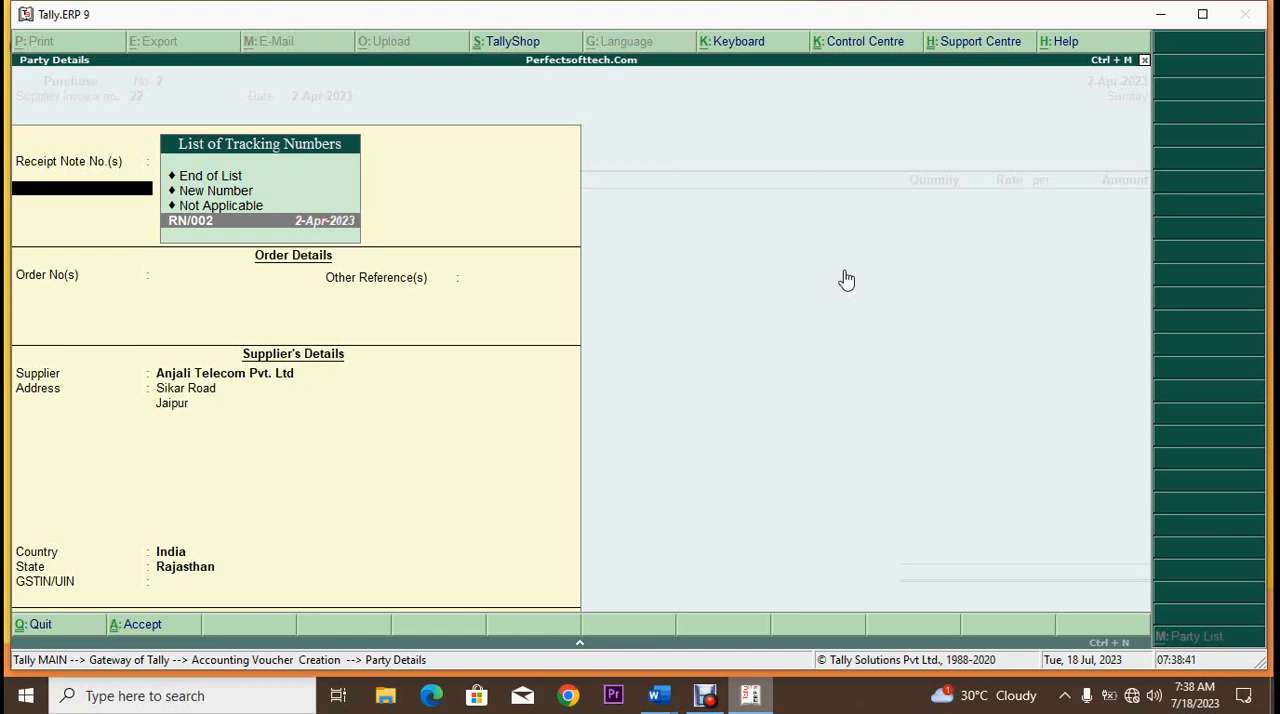
key("Return")
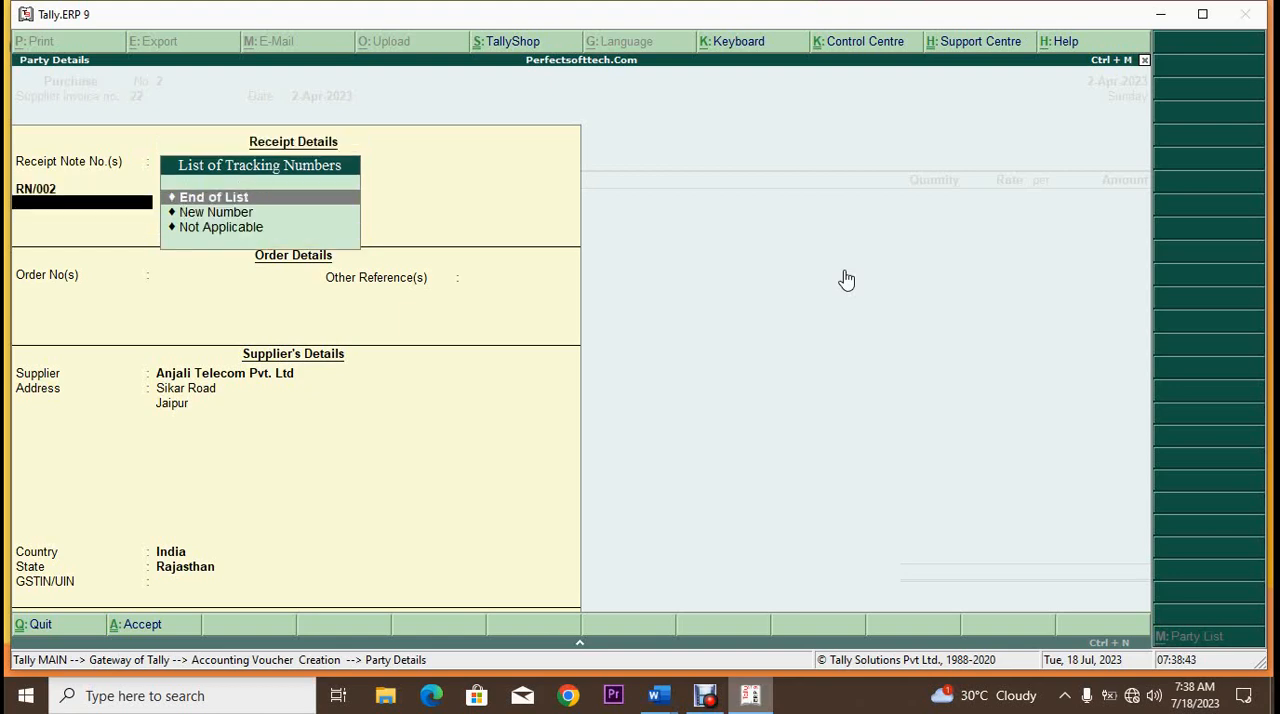
key("Return")
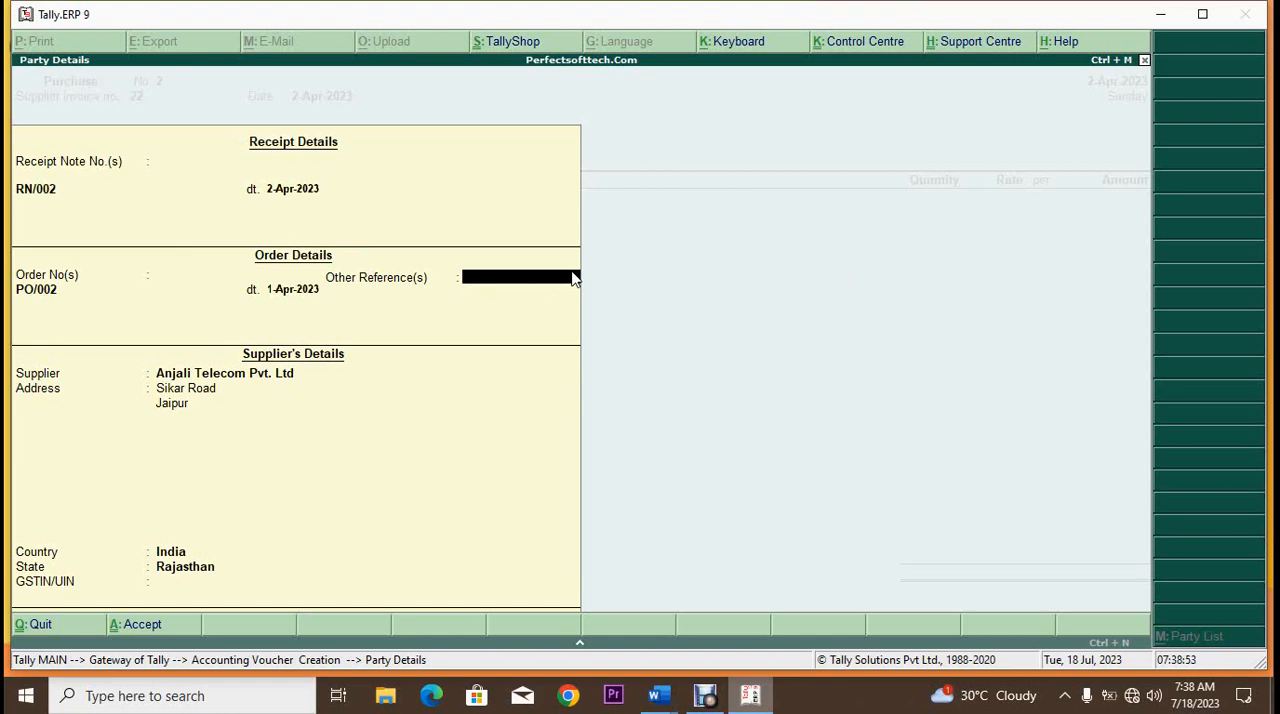
Step: Accept the order and supplier details with country India and state Rajasthan, leaving the other references and GSTIN/UIN blank
key("Return")
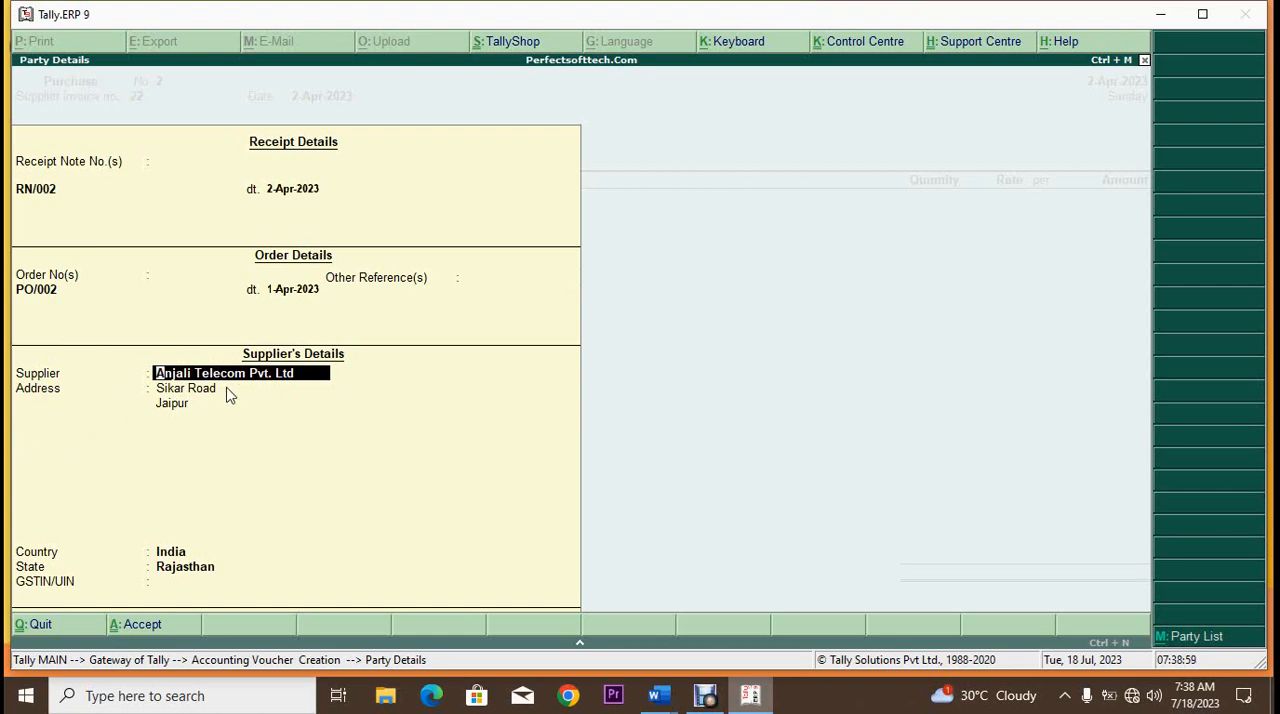
key("Return")
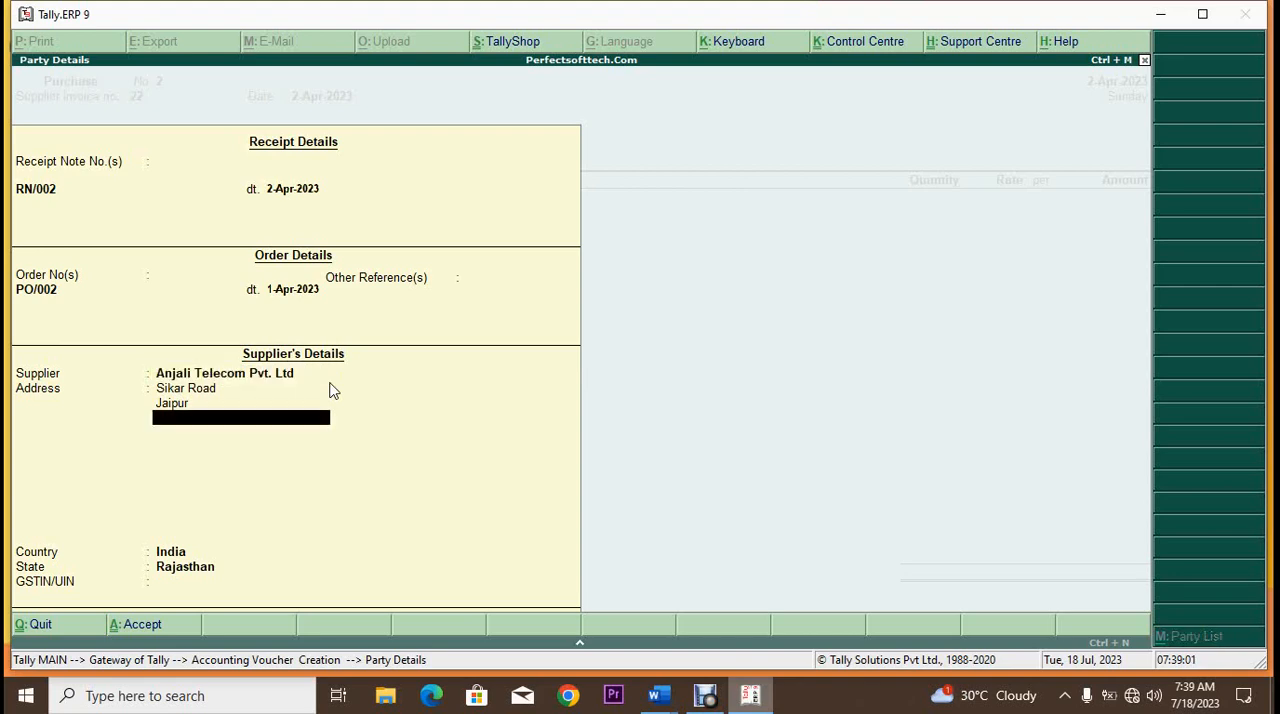
key("Return")
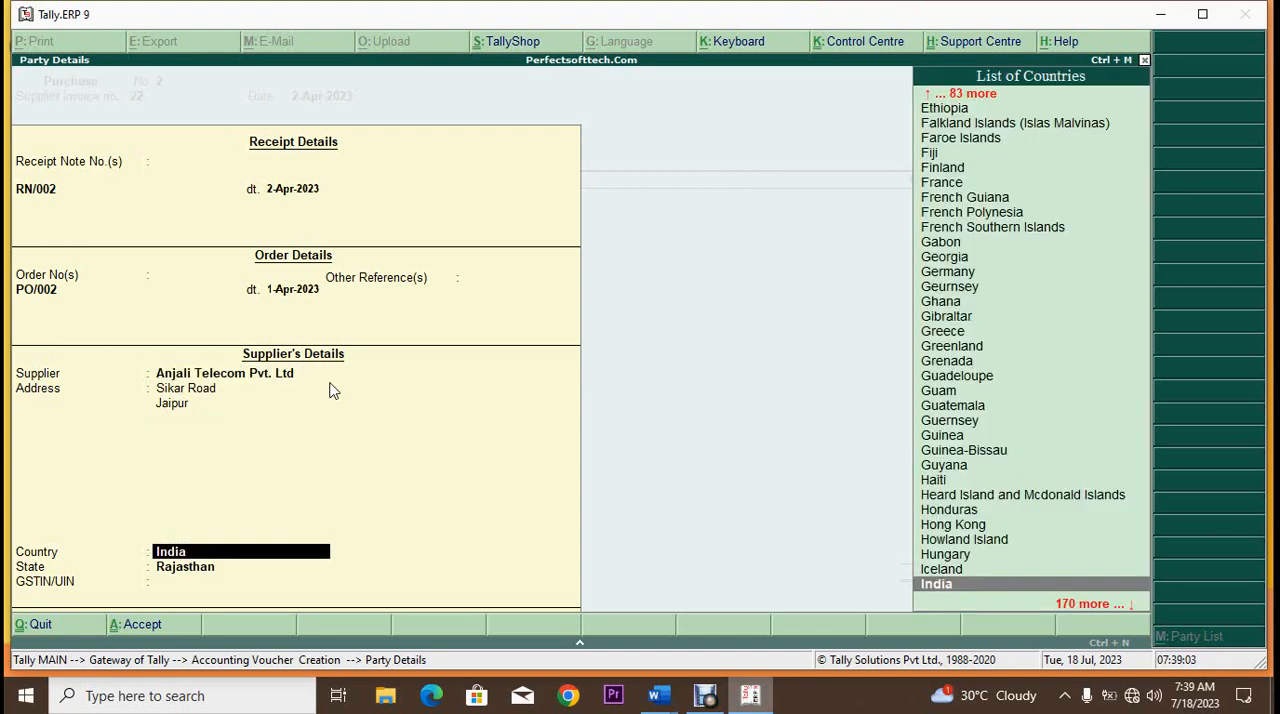
key("Return")
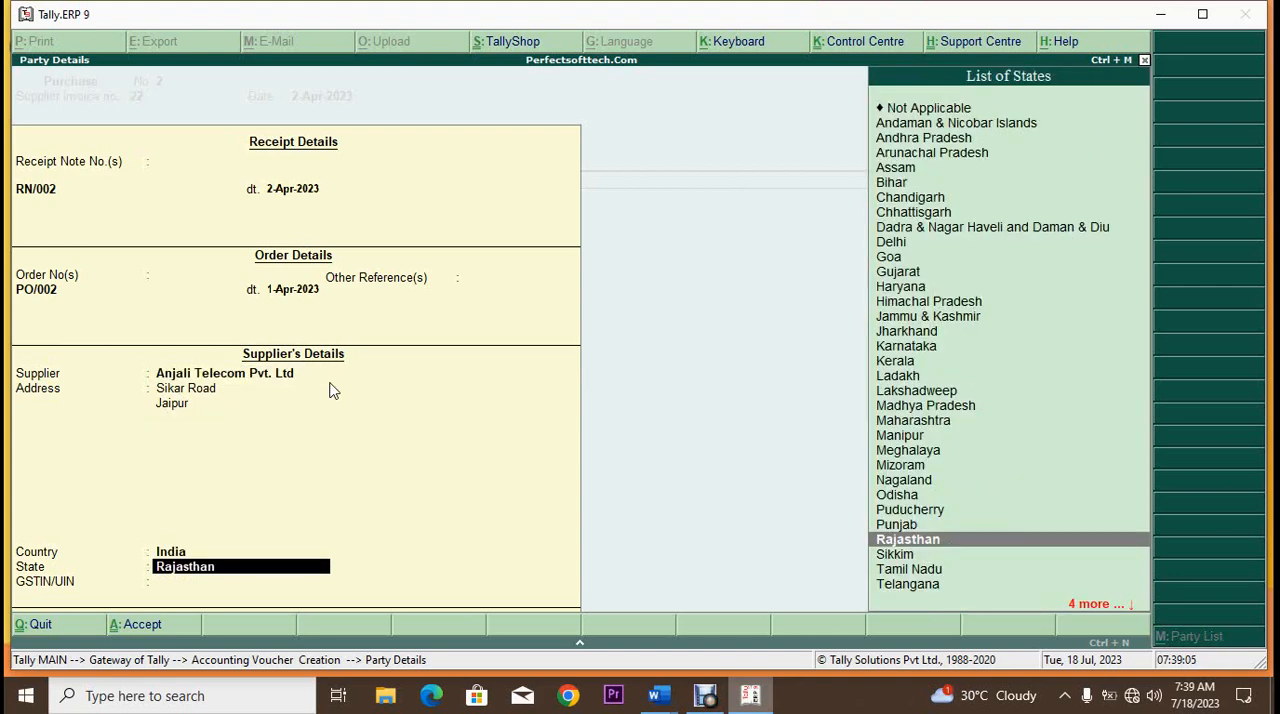
key("Return")
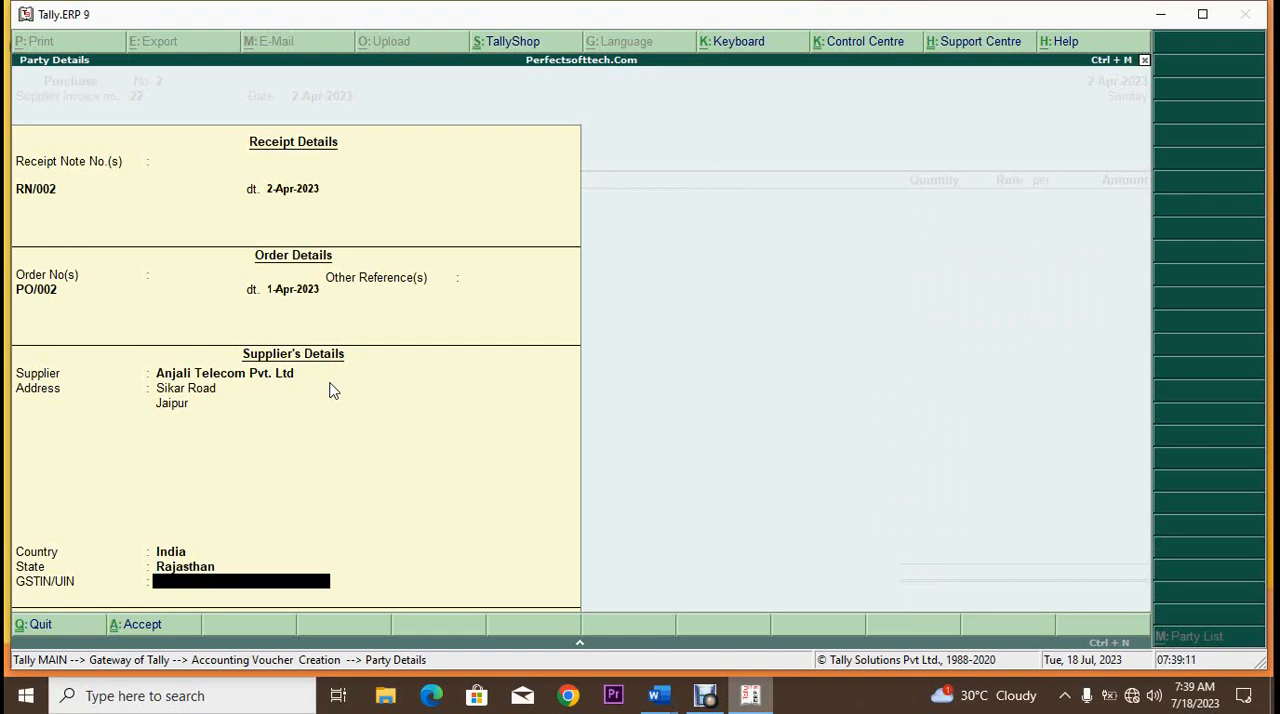
key("Return")
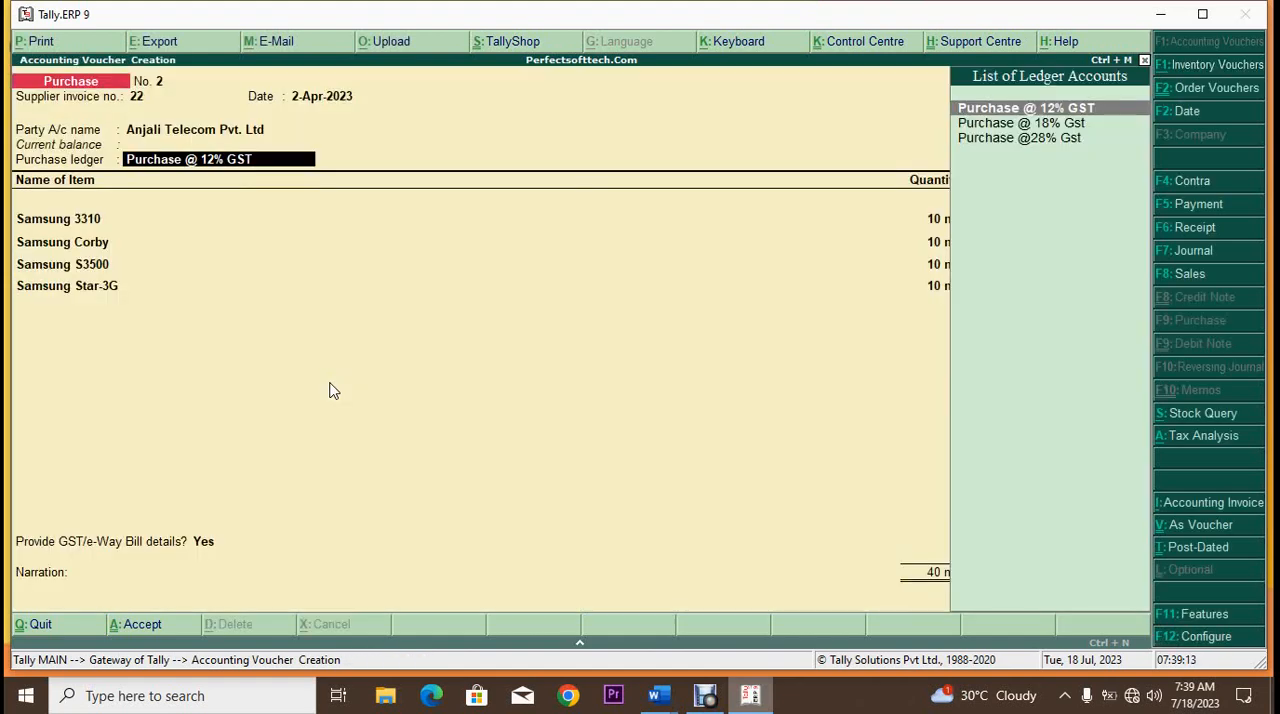
Step: Select Purchase @ 12% GST as the purchase ledger and go past the Samsung item lines to the blank ledger line
key("Return")
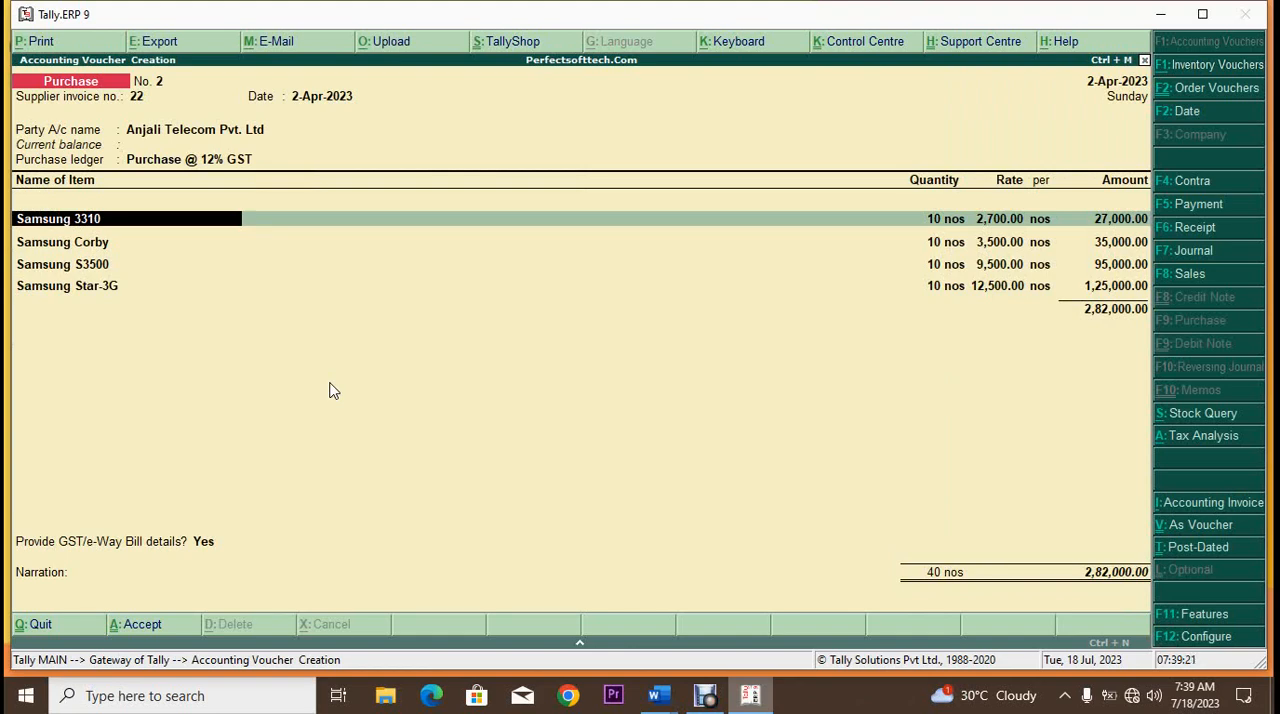
key("Down")
key("Down")
key("Down")
key("Down")
key("Down")
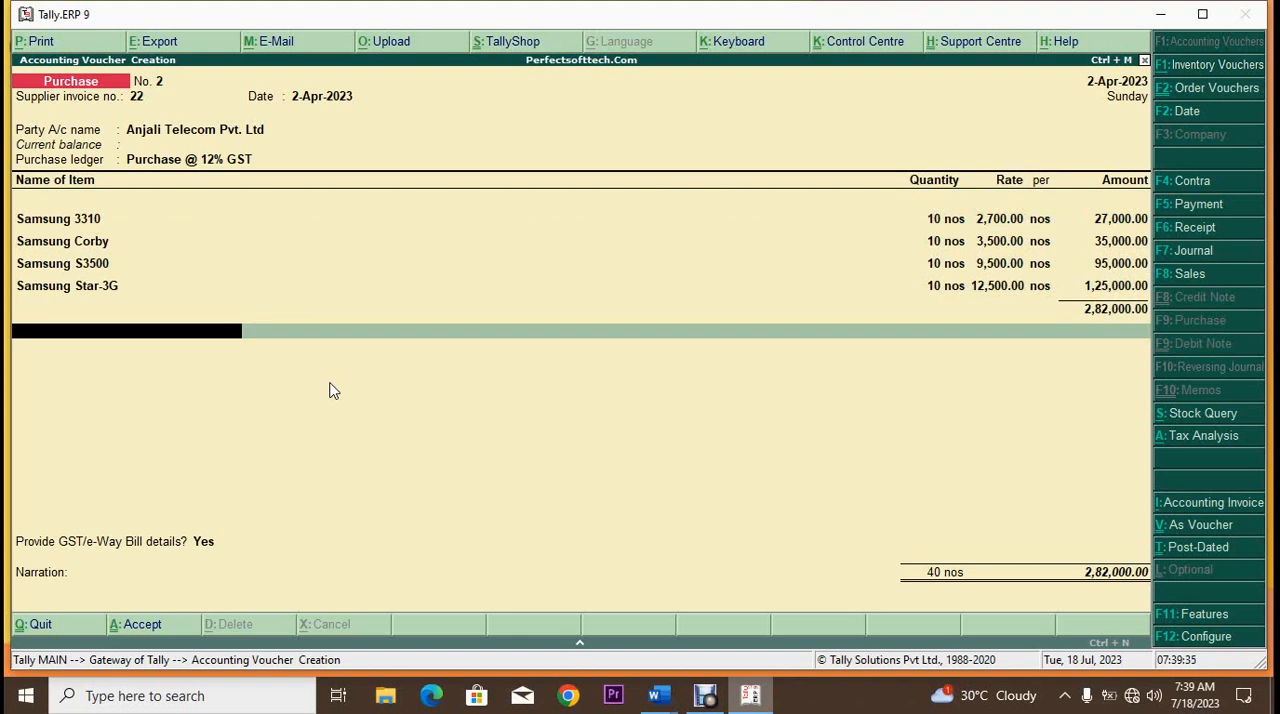
Step: Examine the voucher's detailed tax analysis with central and state tax per item, and return to the voucher
key("alt+a")
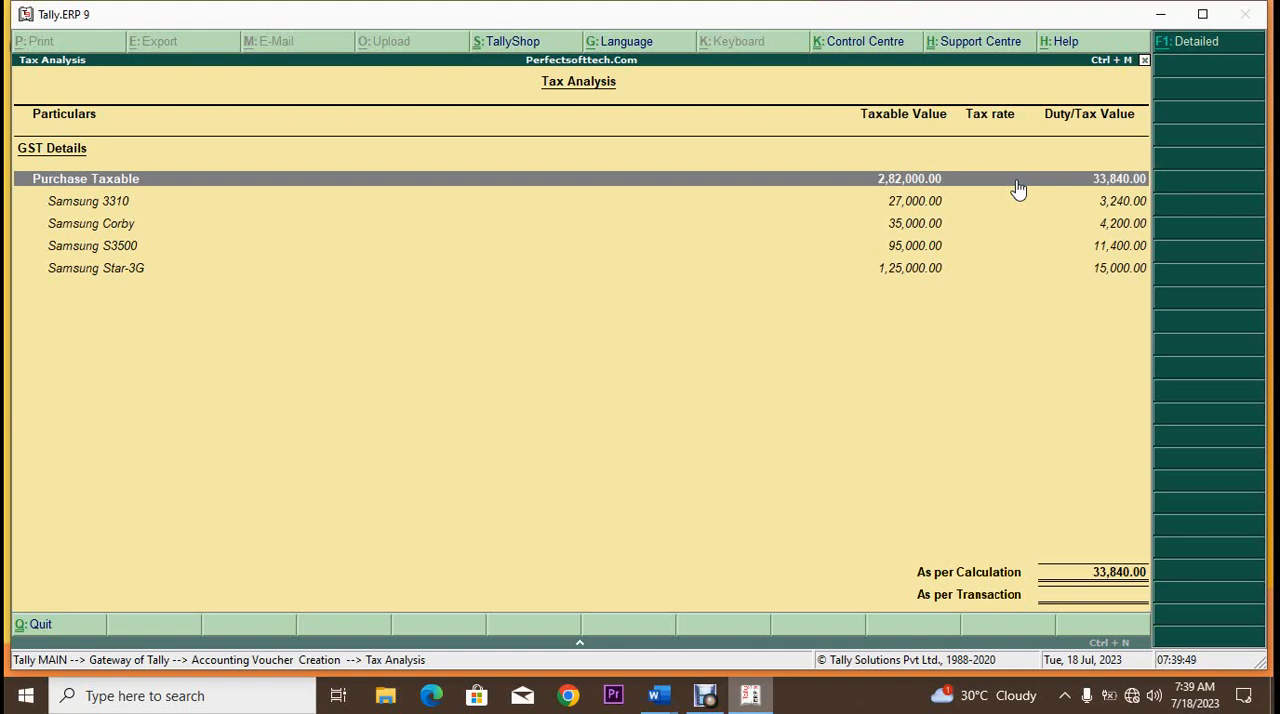
key("alt+F1")
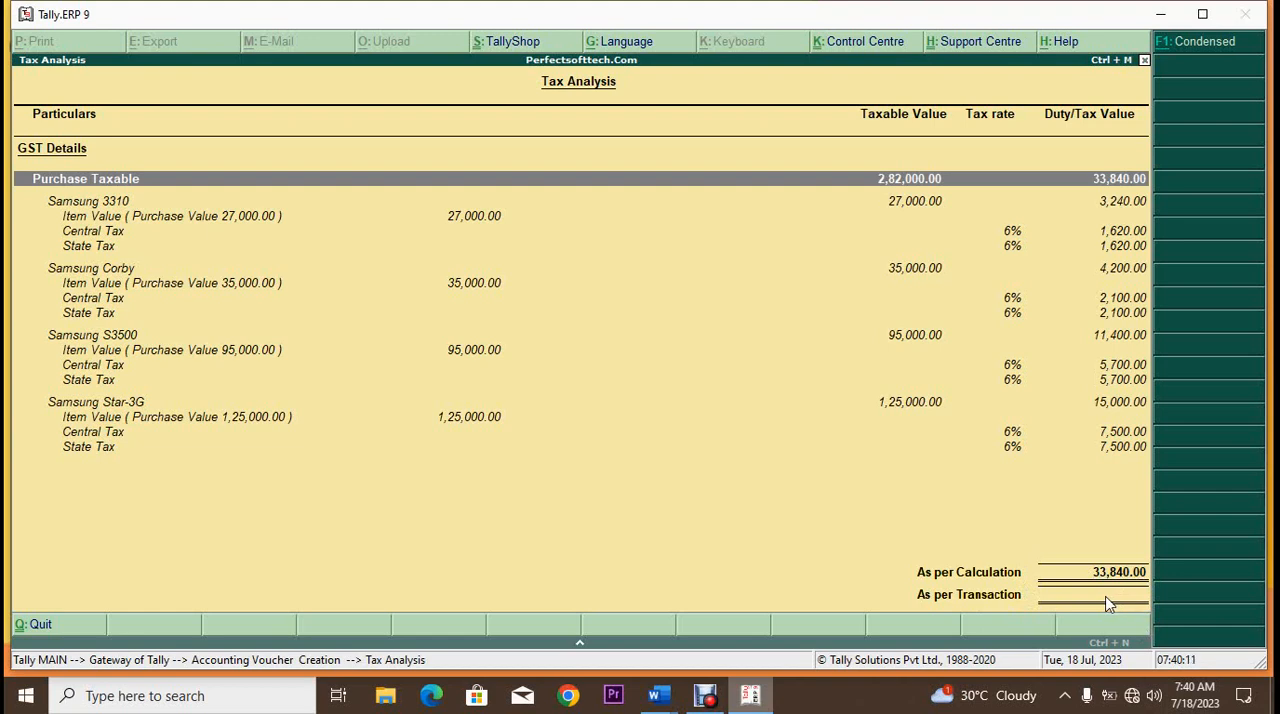
key("Escape")
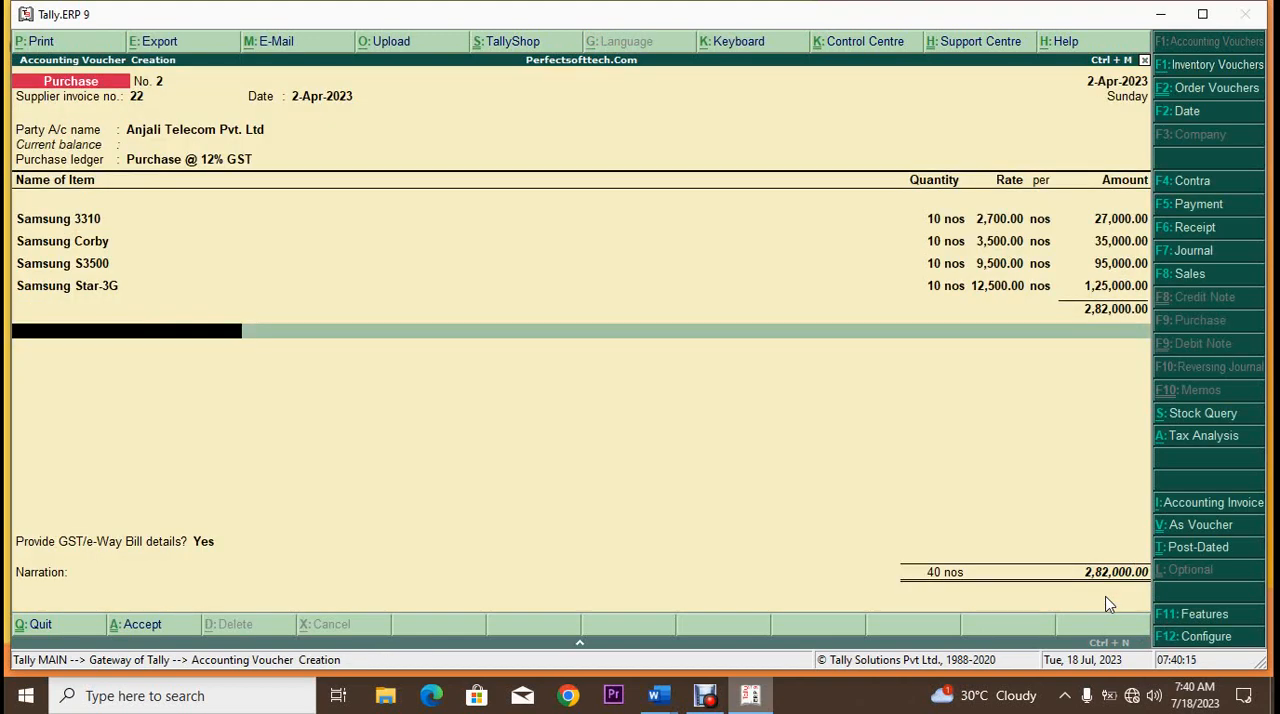
Step: End the ledger list without adding tax ledgers and set Provide GST/e-Way Bill details to No
key("Return")
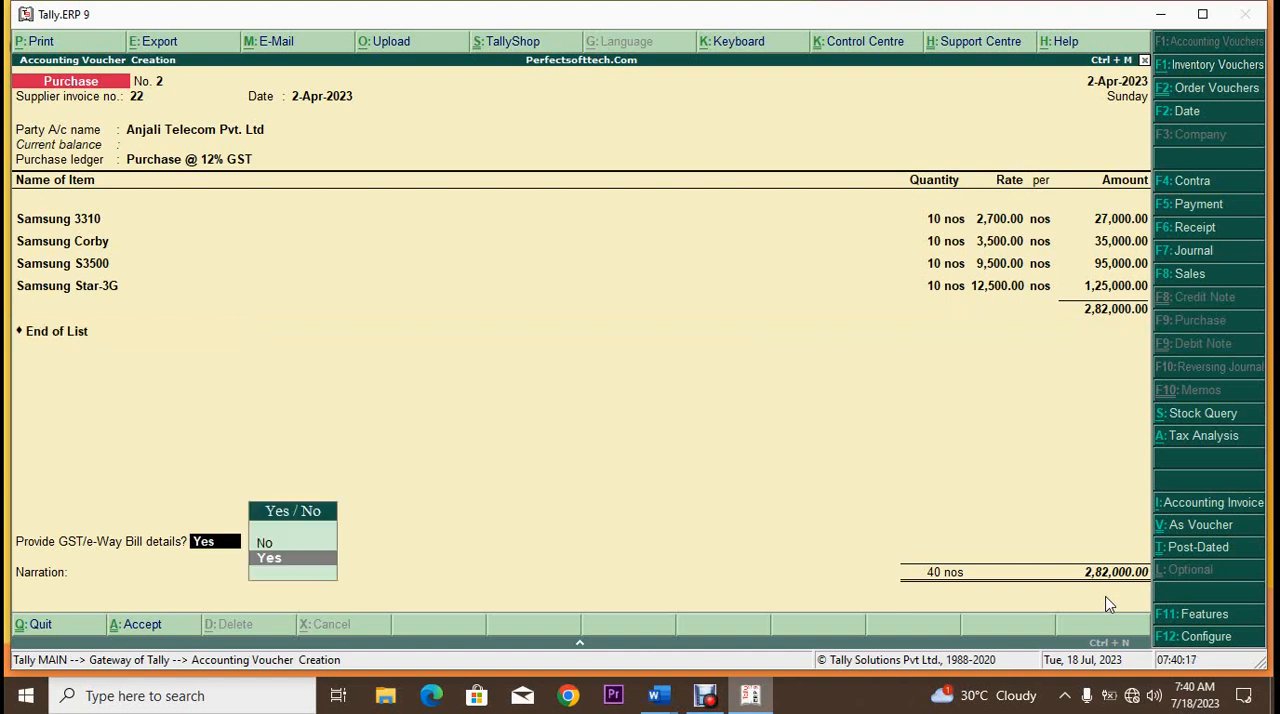
key("Down")
key("Return")
Step: Try to finish the voucher with a blank narration, dismiss the tax warning and decline the final acceptance
key("Return")
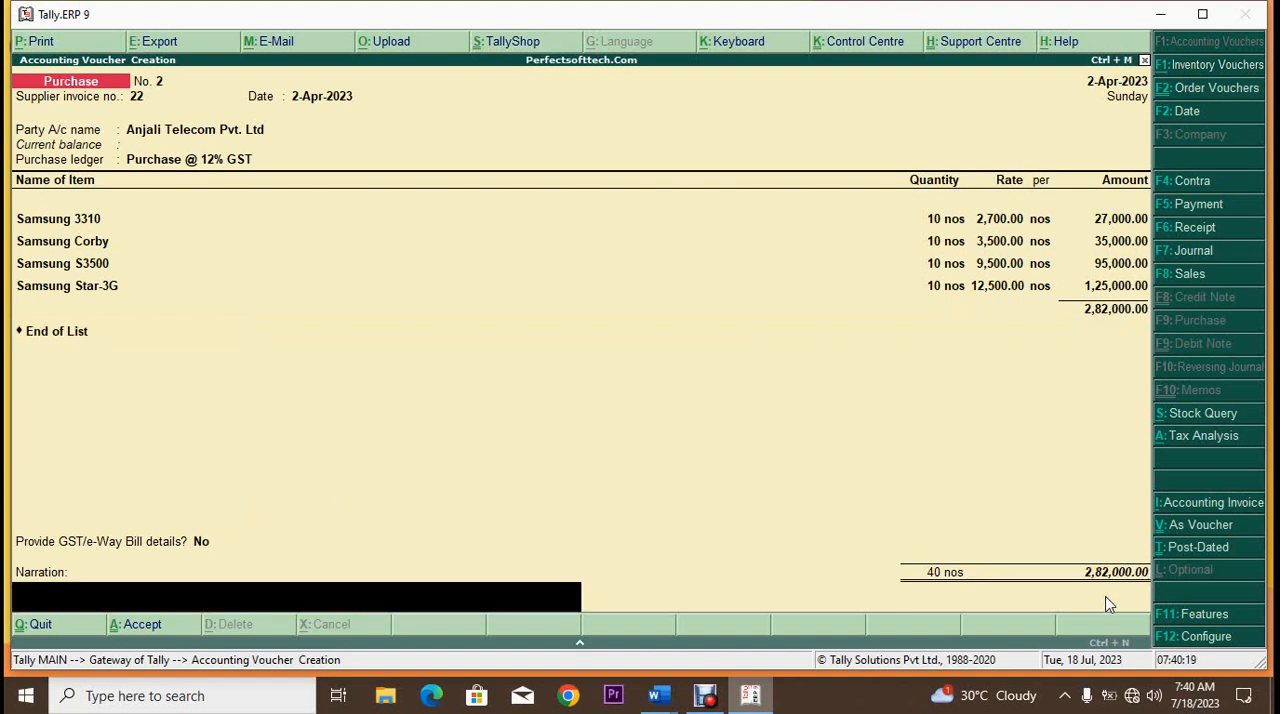
key("Return")
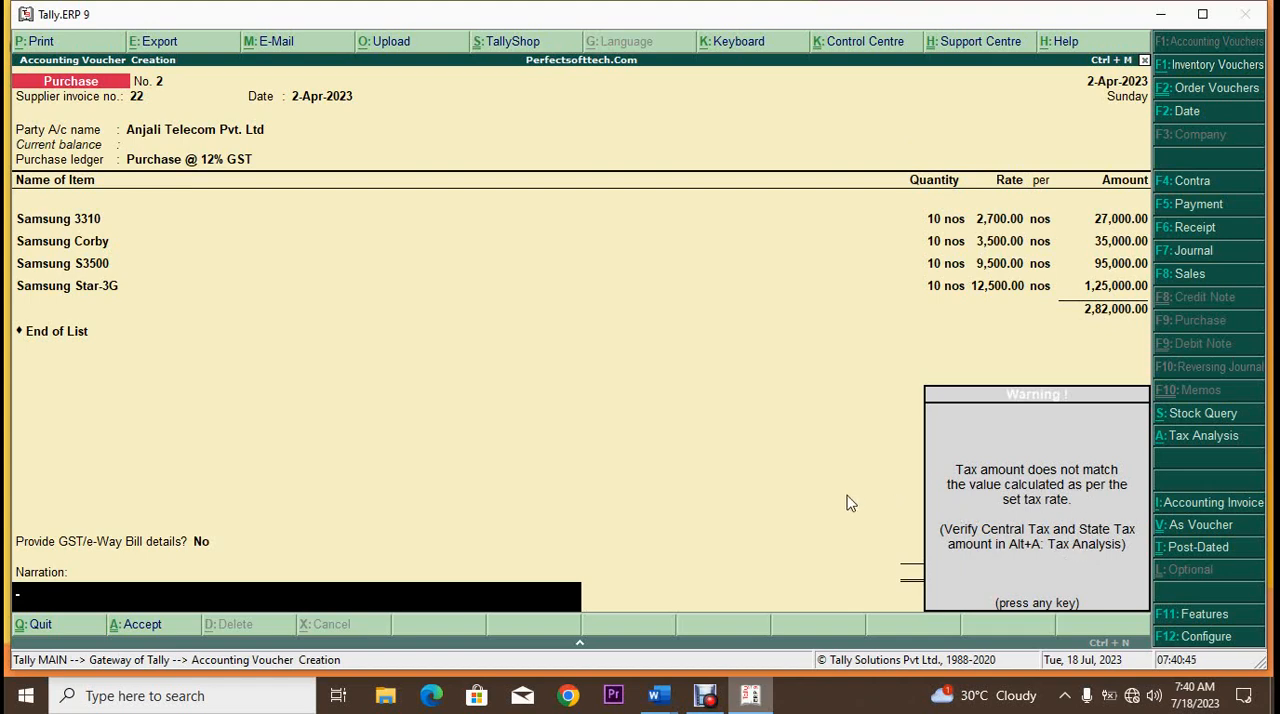
key("Return")
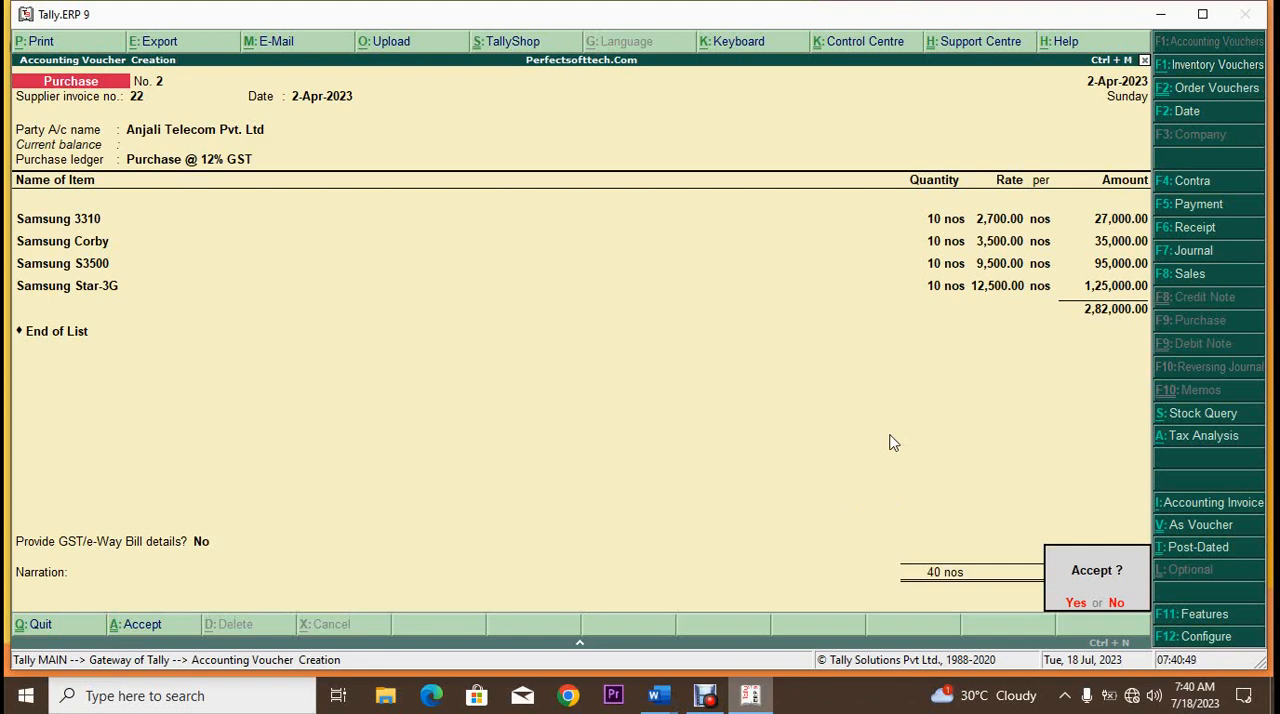
key("n")
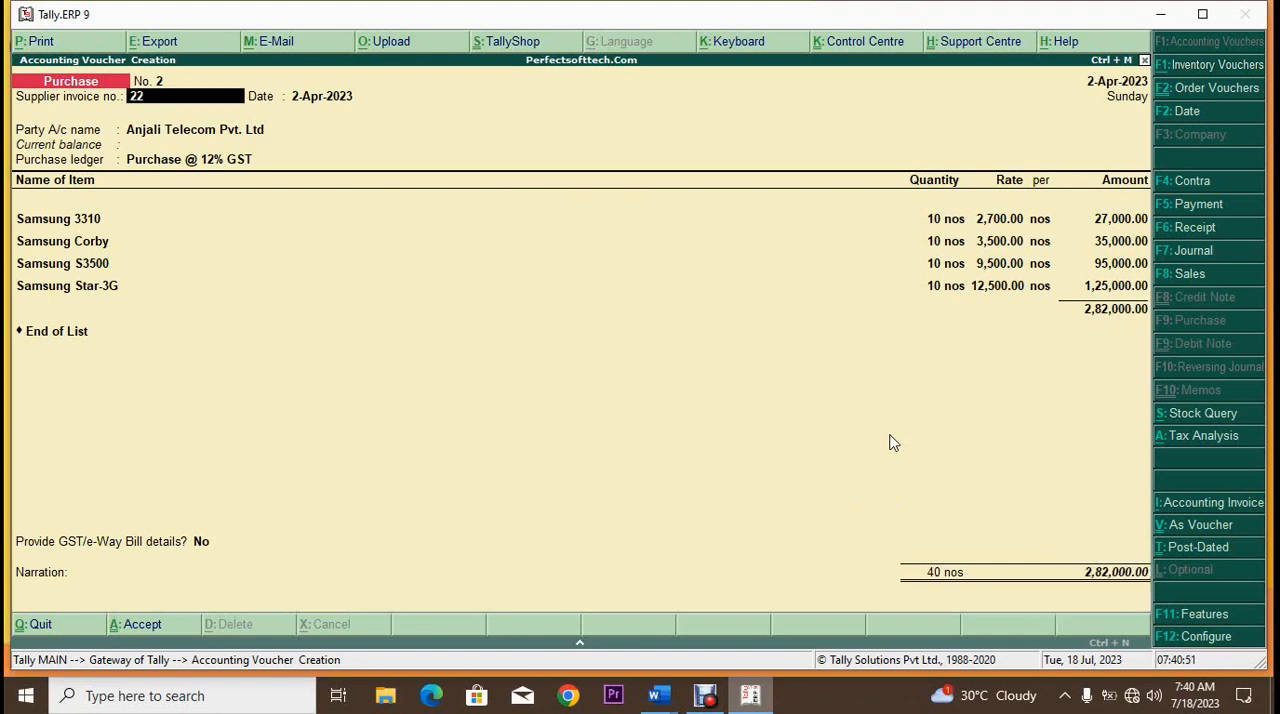
Step: Review the detailed tax analysis of the Anjali Telecom Pvt. Ltd purchase before adding tax ledgers, and return to the voucher
key("alt+a")
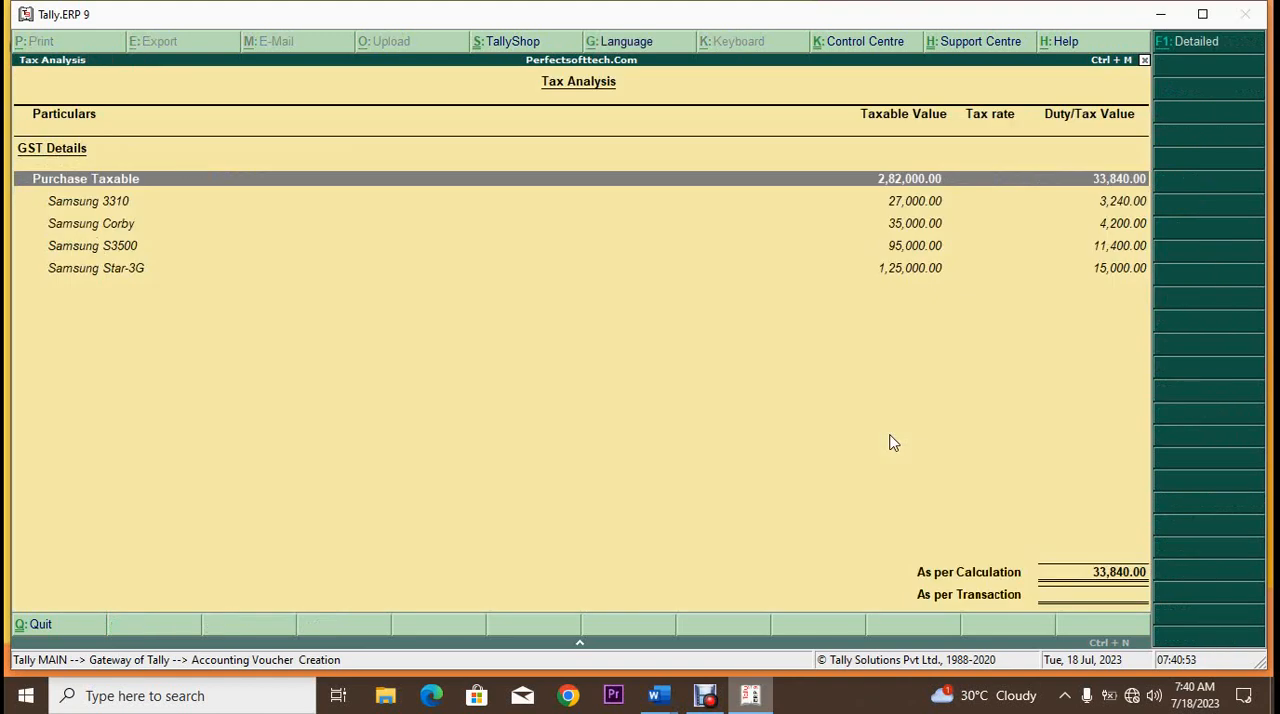
key("alt+F1")
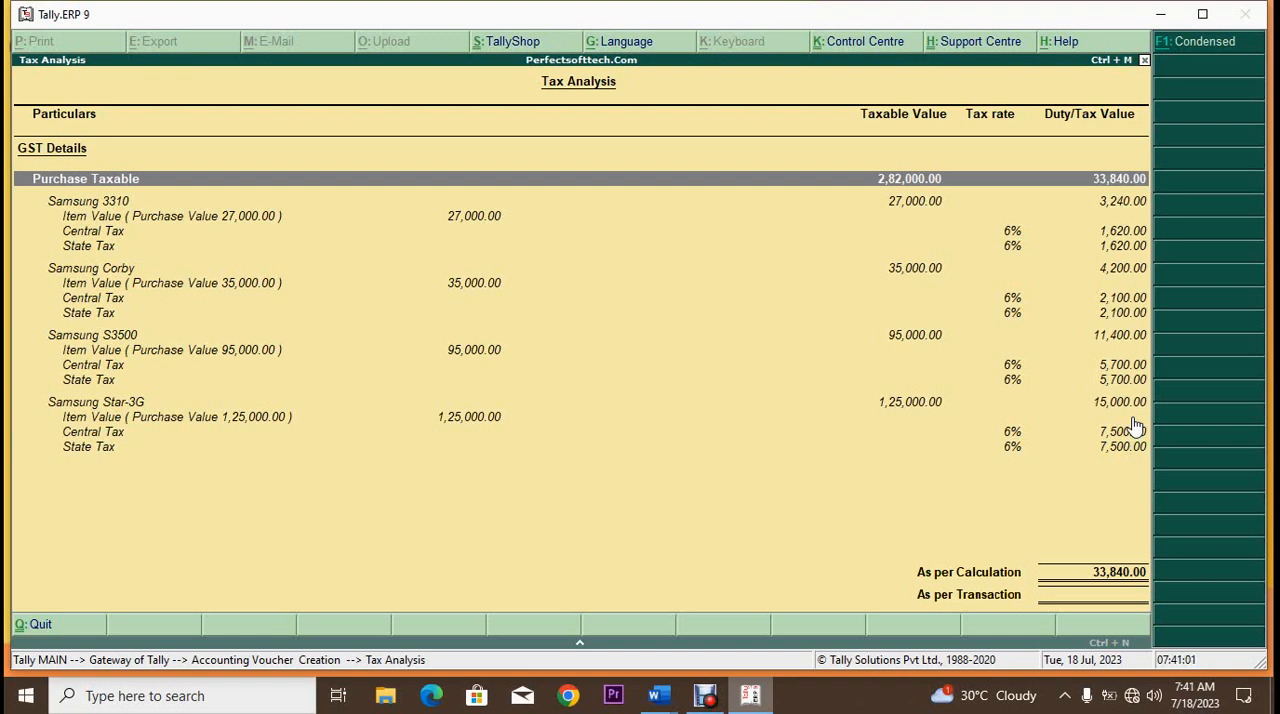
key("Escape")
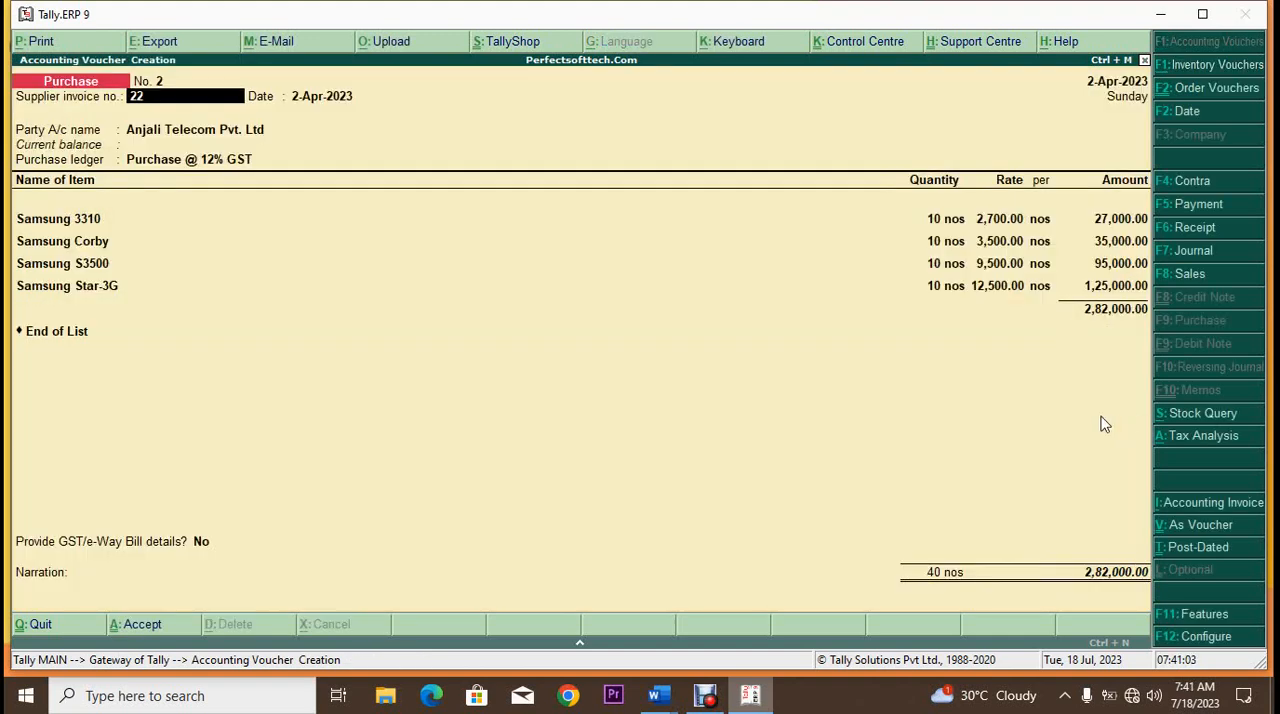
Step: Add the CGST and SGST ledgers below the Samsung items and keep Provide GST/e-Way Bill details at No
left_click(57, 334)
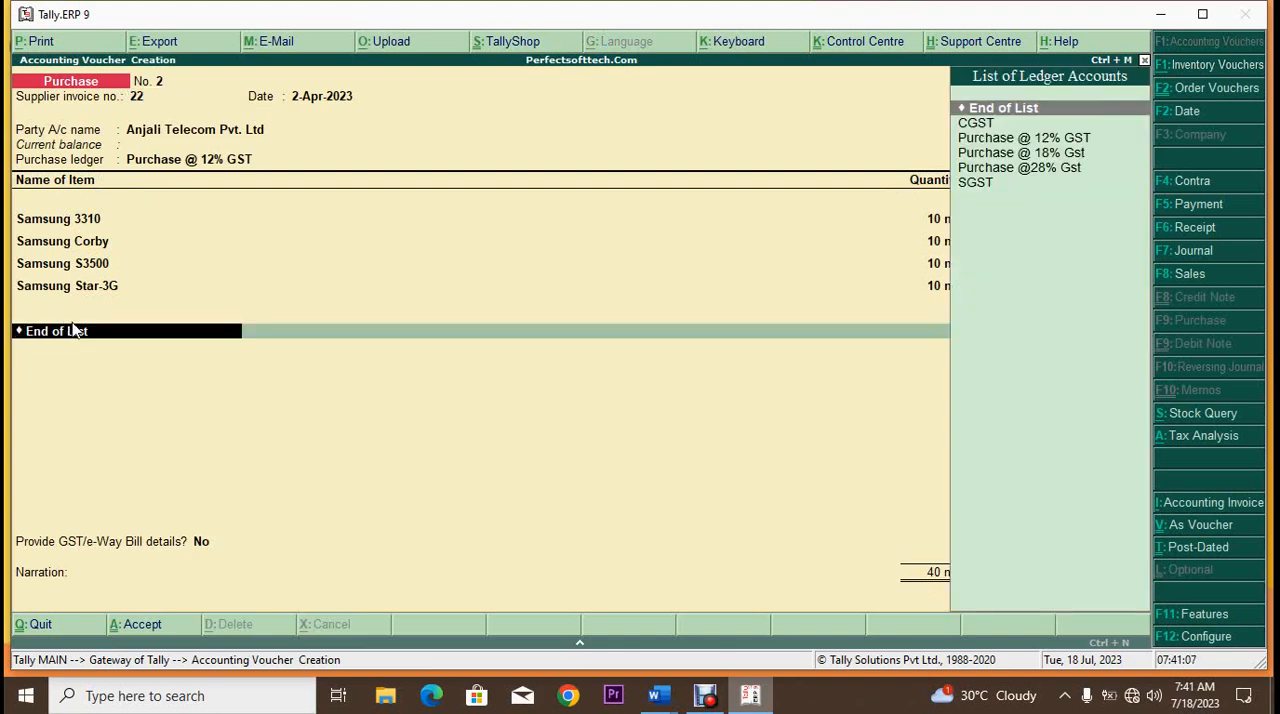
key("Down")
key("Return")
key("Return")
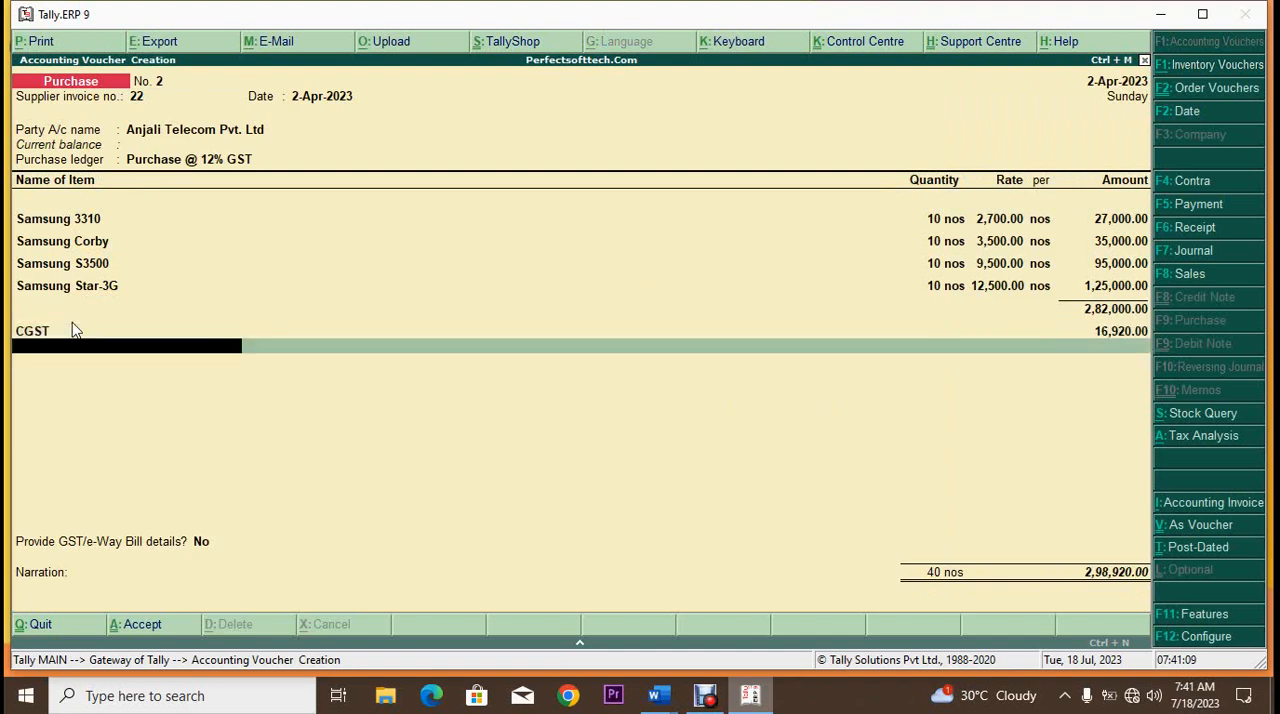
type("S")
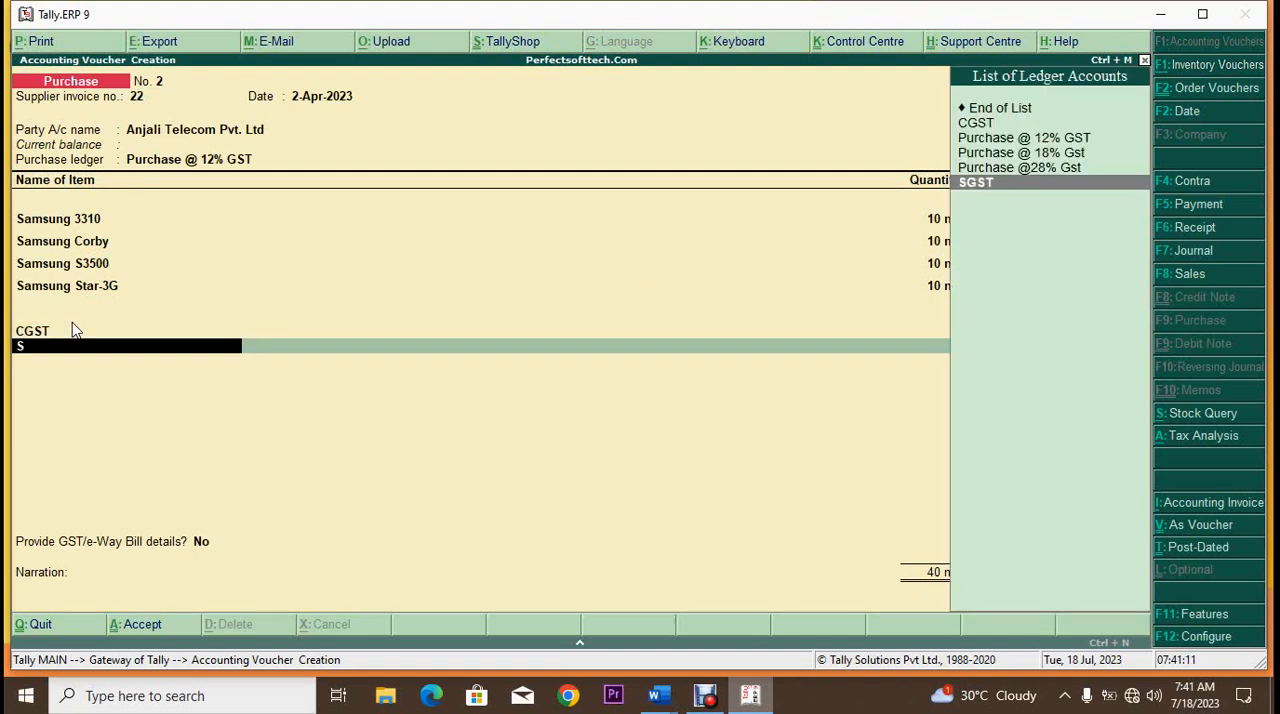
key("Return")
key("Return")
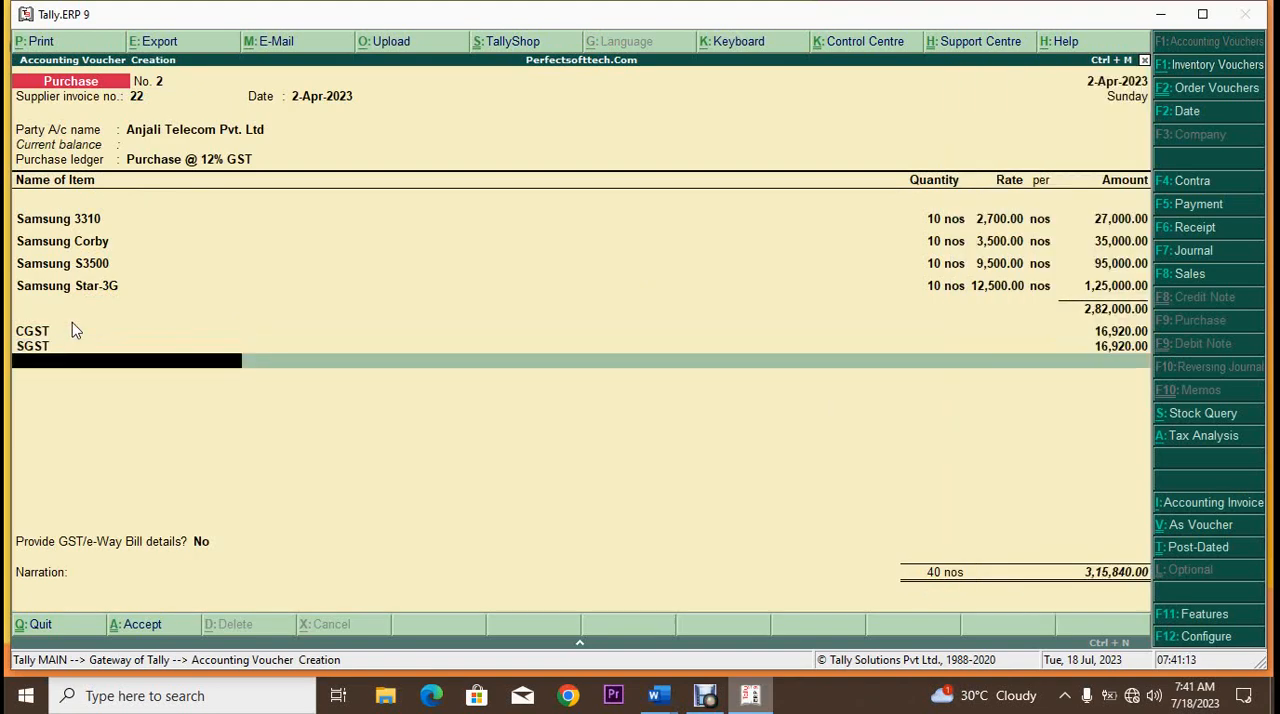
key("Return")
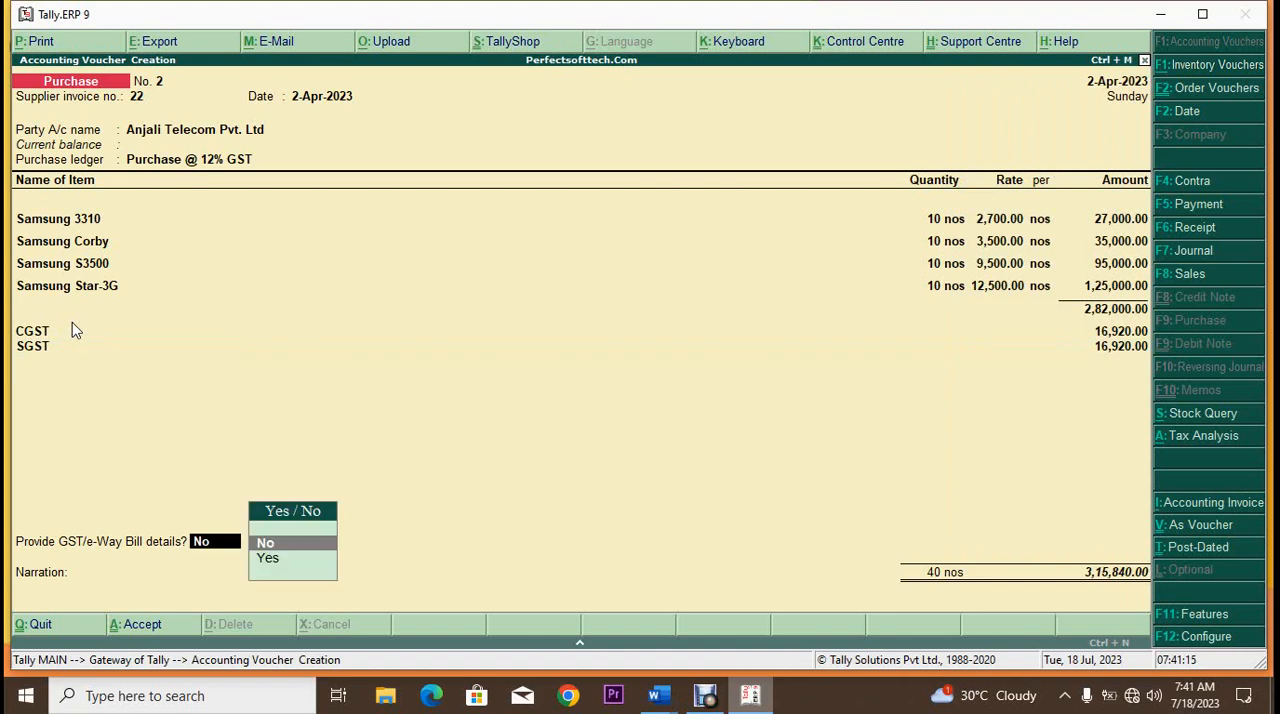
key("Return")
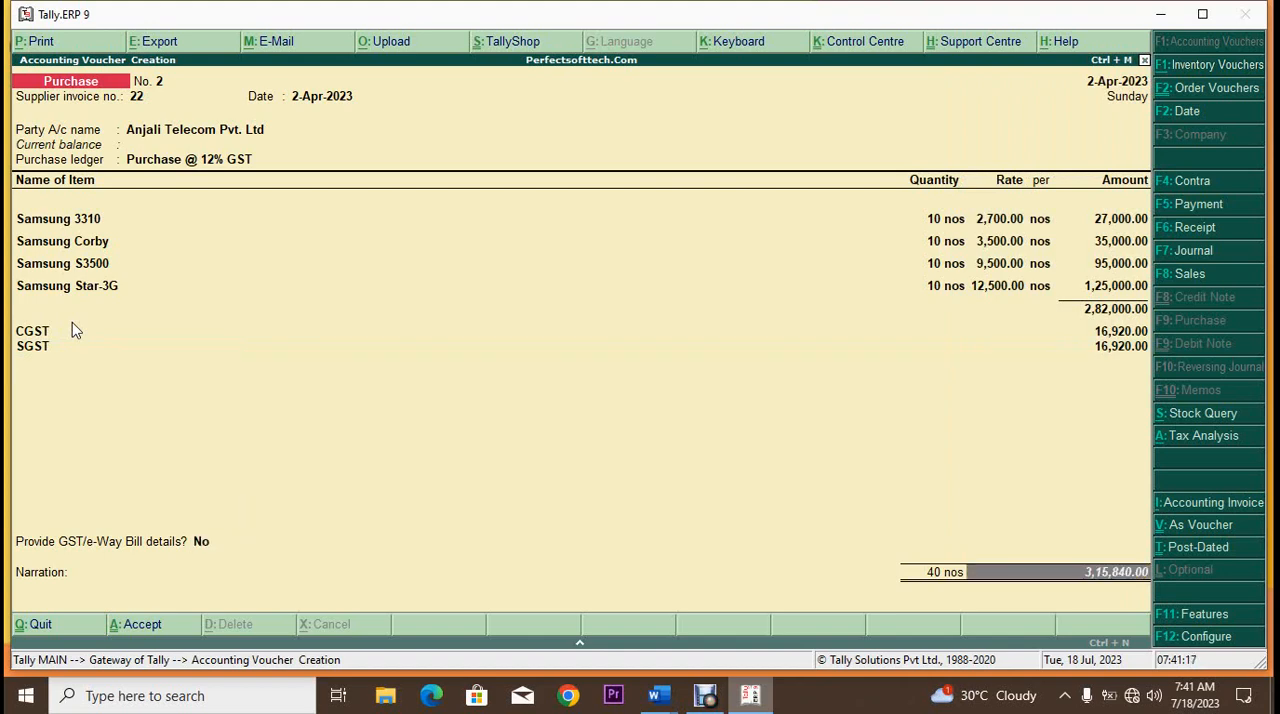
Step: Recheck the tax analysis with CGST and SGST included, in detailed and condensed form, and return to the voucher
key("alt+a")
key("alt+F1")
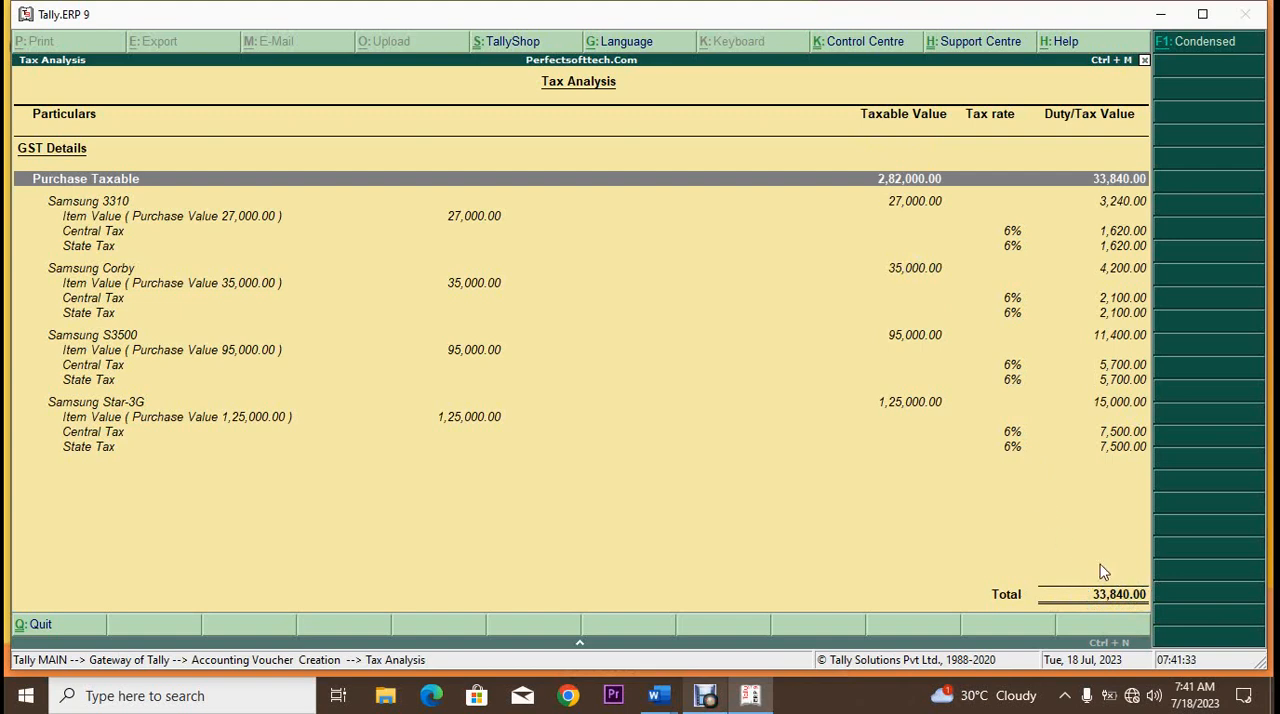
key("Escape")
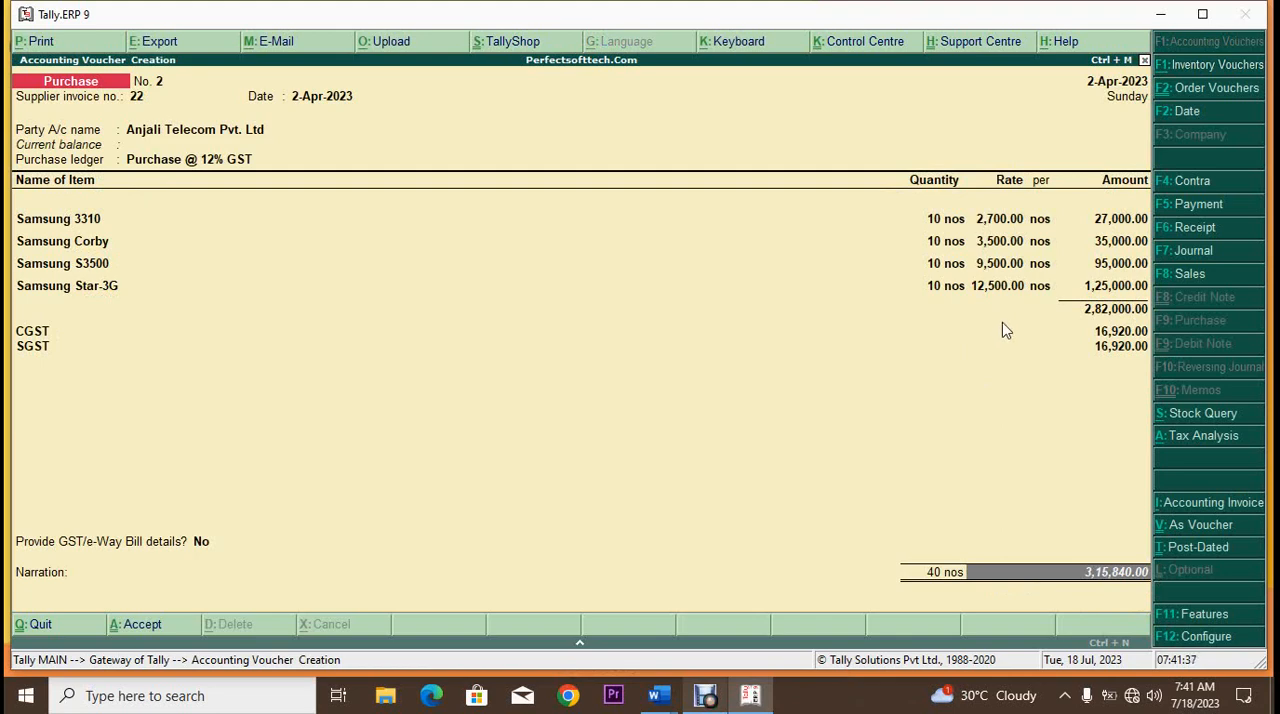
key("alt+a")
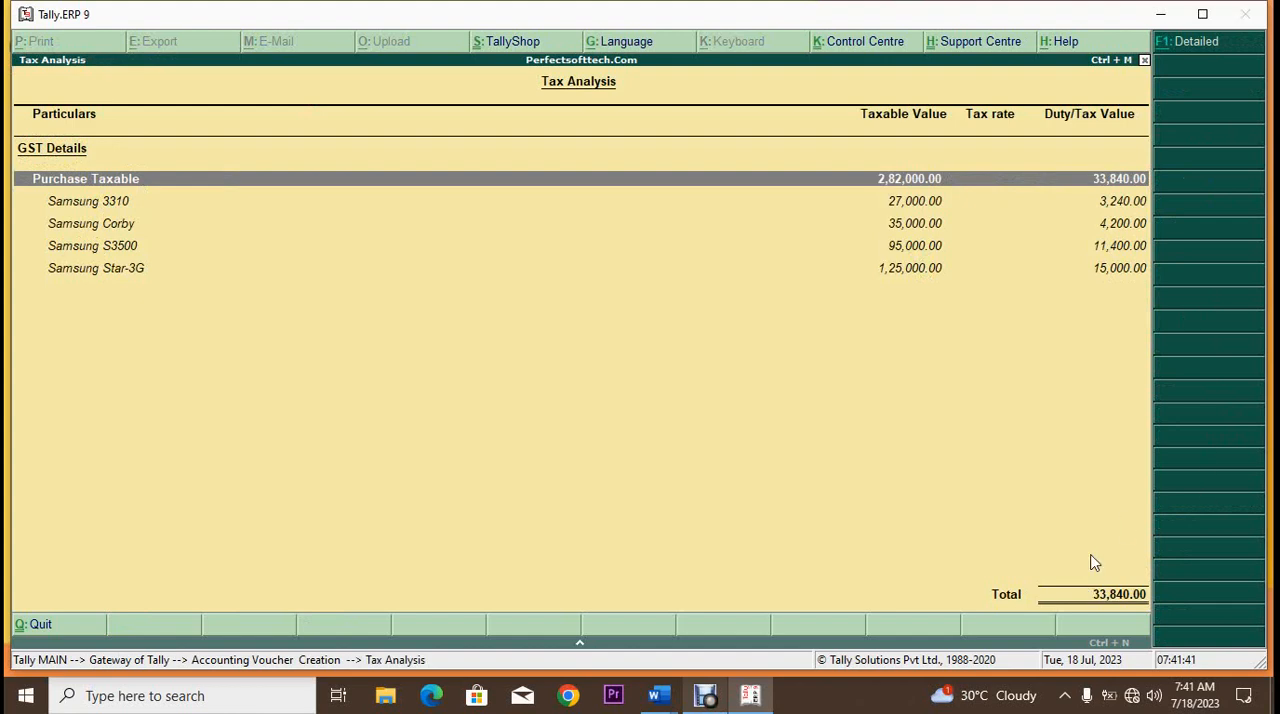
key("Escape")
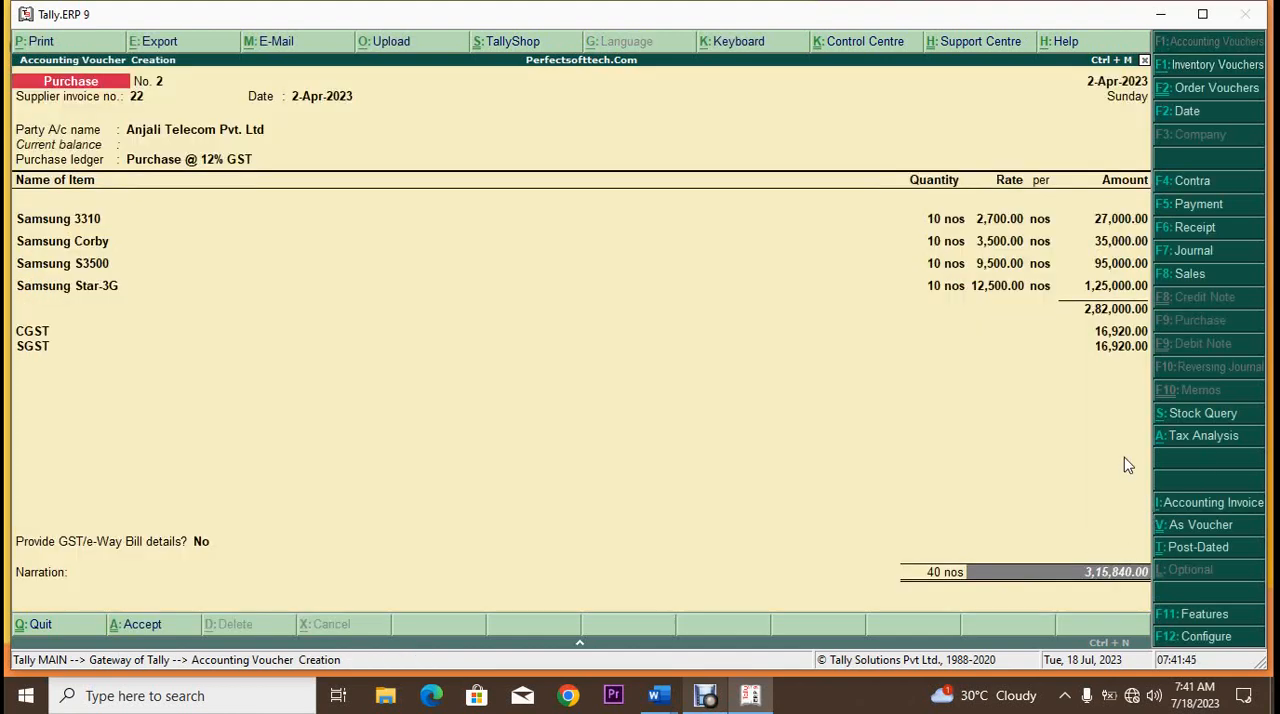
Step: Preview the printed purchase invoice zoomed in down to the total and signatory section, and close the preview
key("alt+p")
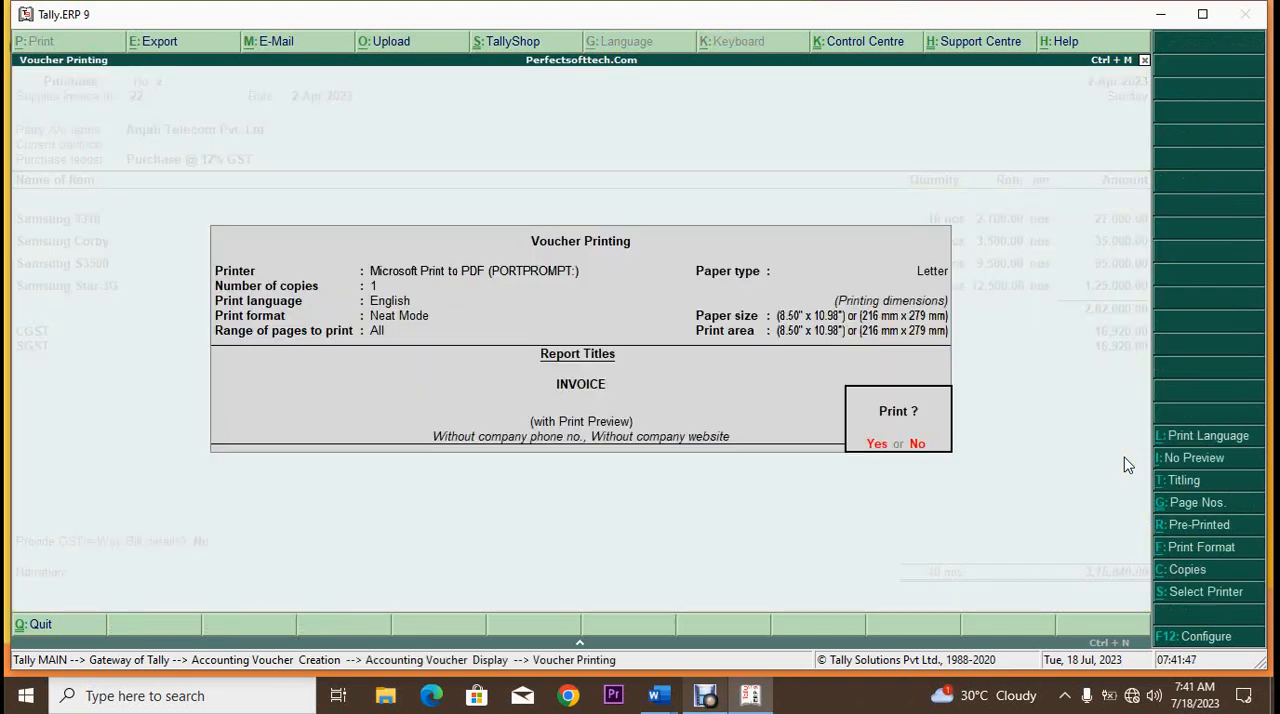
left_click(873, 446)
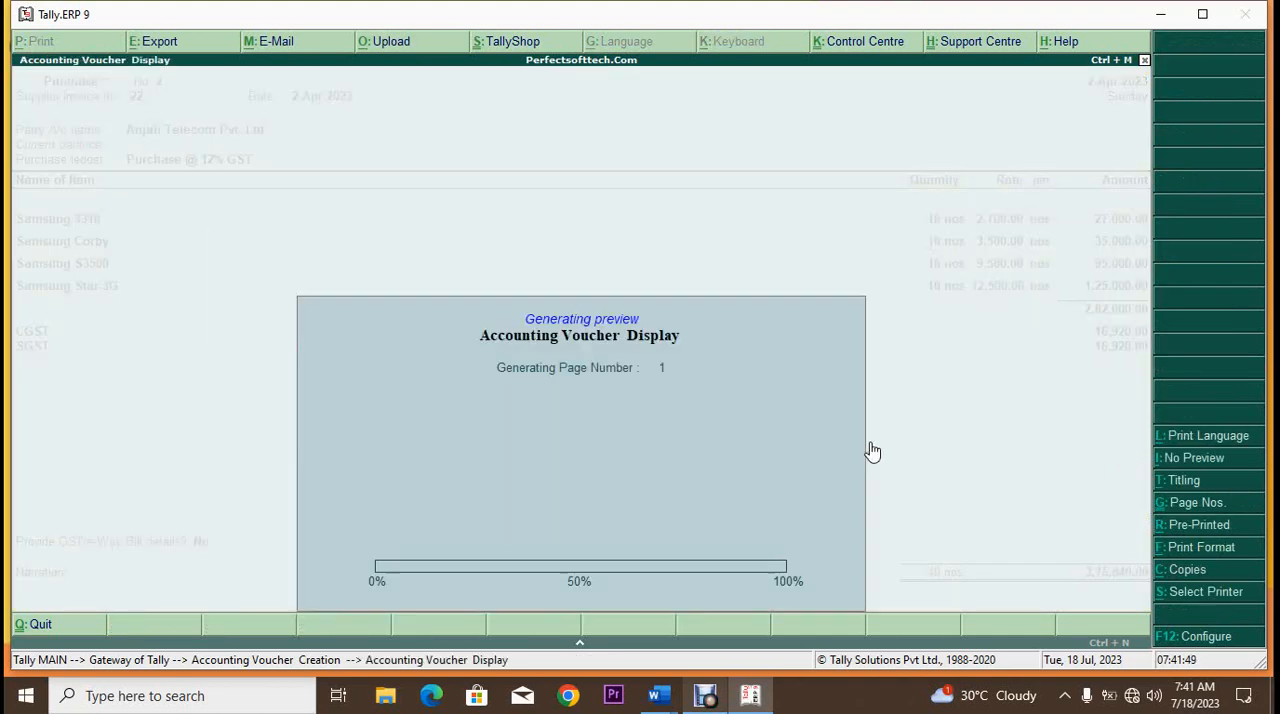
key("alt+z")
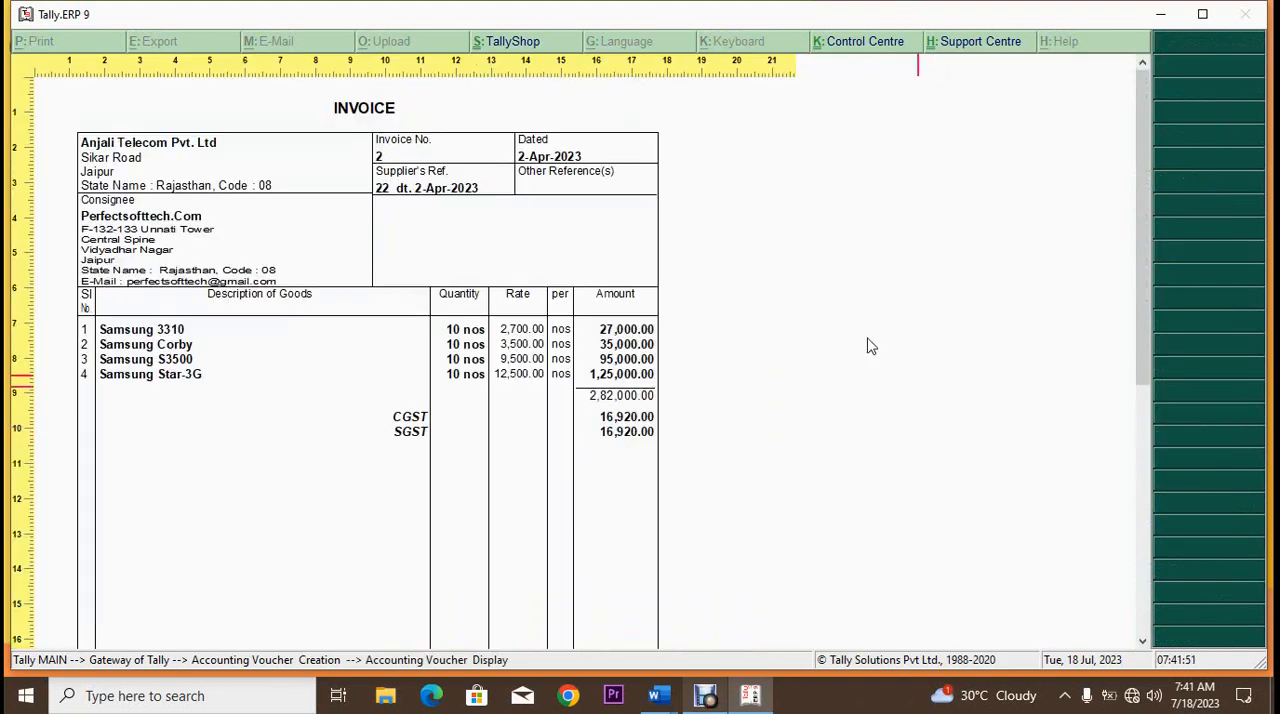
scroll(714, 326, "down", 5)
scroll(716, 334, "down", 5)
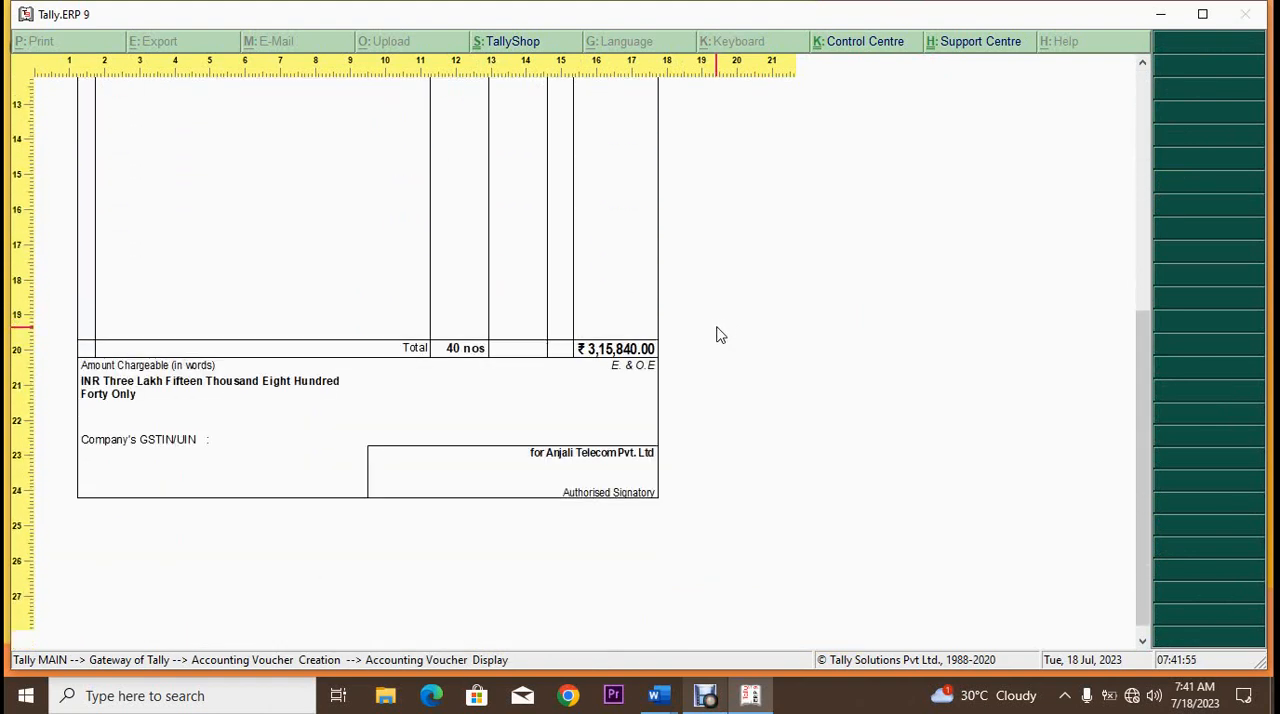
key("Escape")
key("Escape")
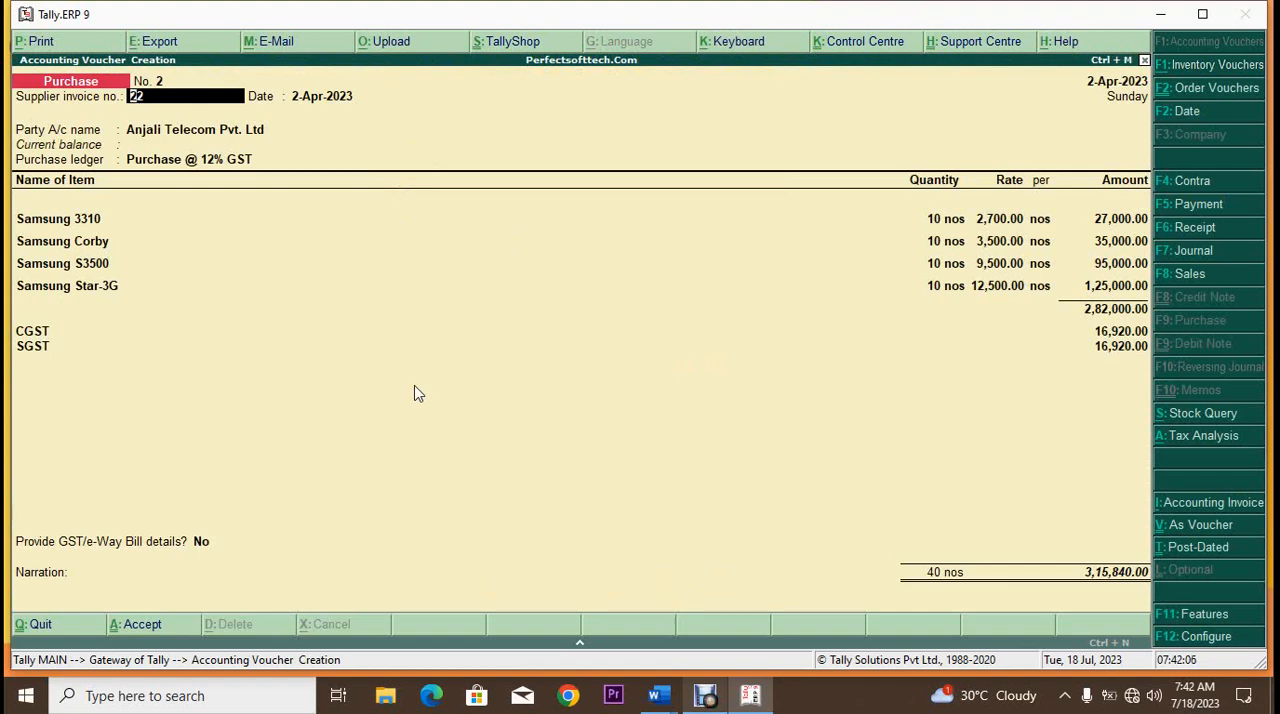
Step: Save the Anjali Telecom Pvt. Ltd purchase voucher and return to the Gateway of Tally
key("ctrl+a")
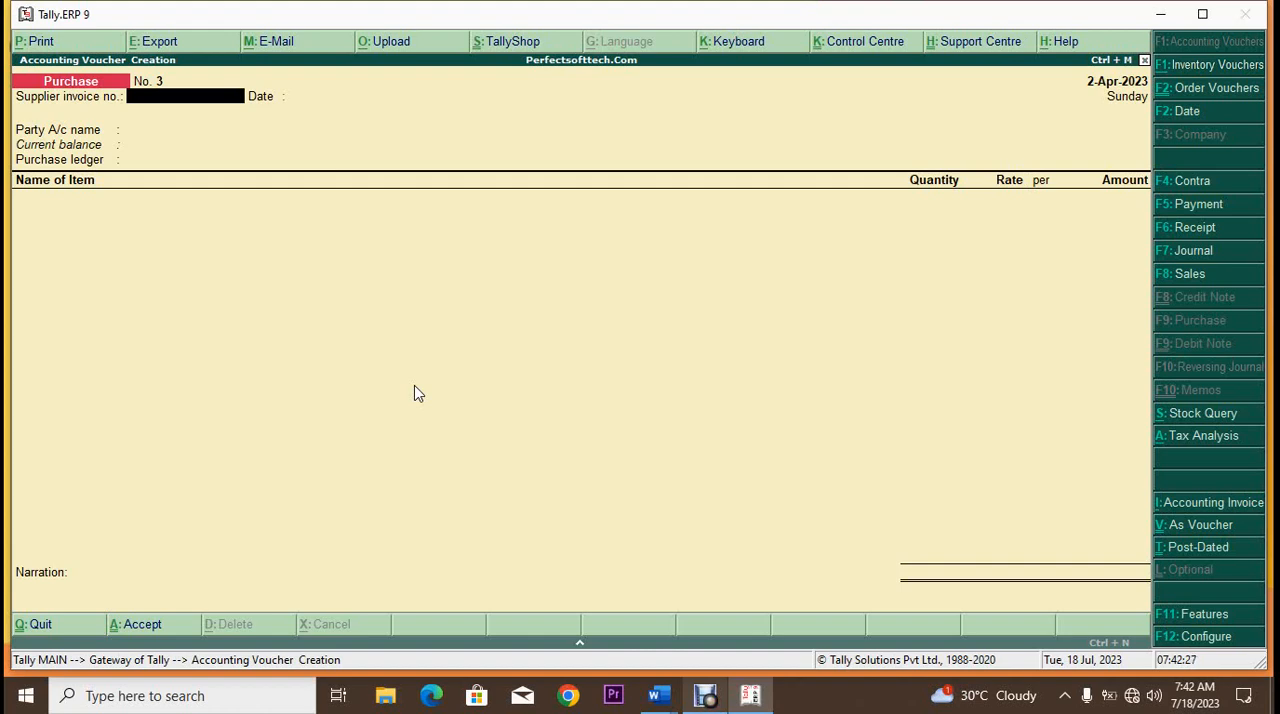
key("Escape")
key("Escape")
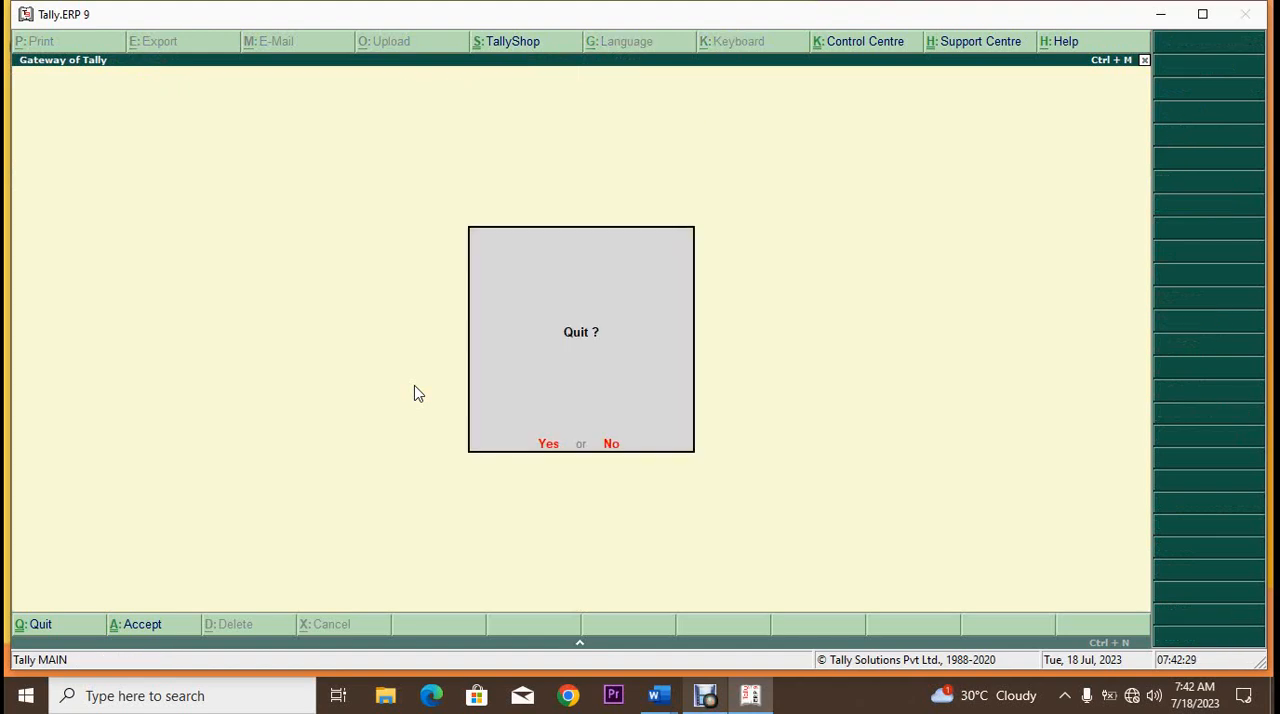
key("Escape")
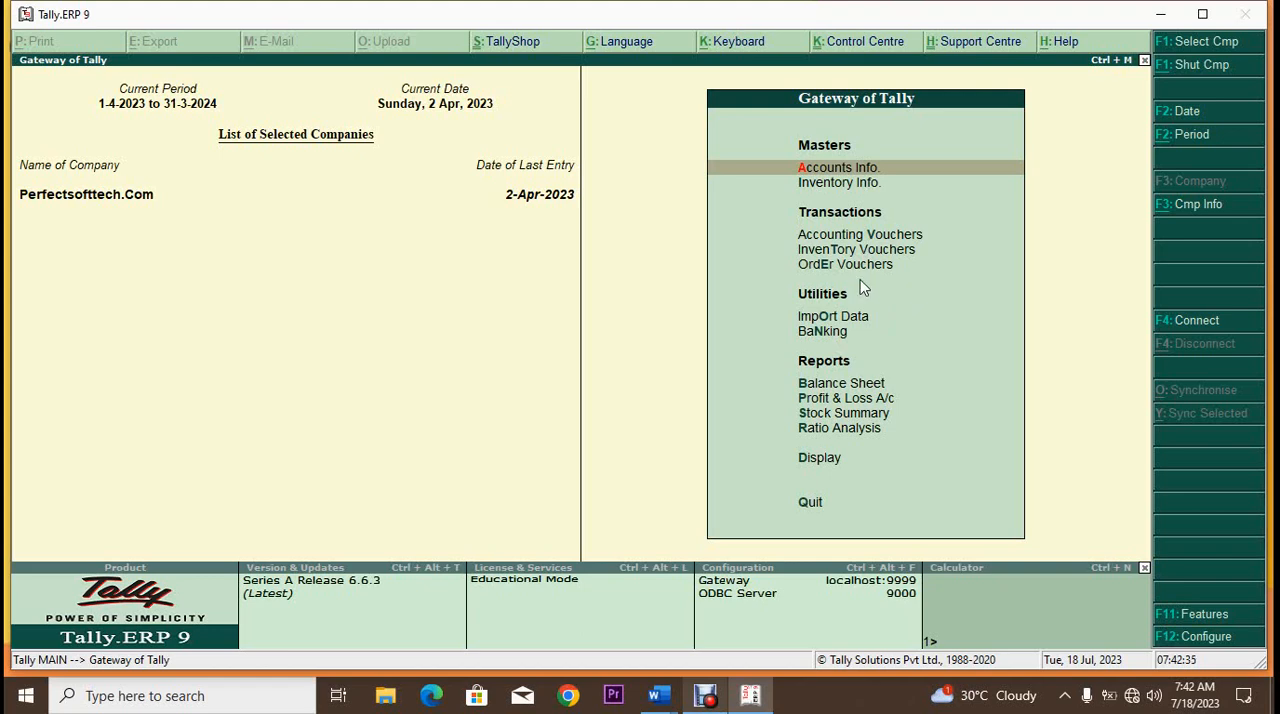
Step: Check the Purchase Bills Pending report under Statements of Inventory for unbilled receipt notes, and return to the Display Menu
left_click(820, 459)
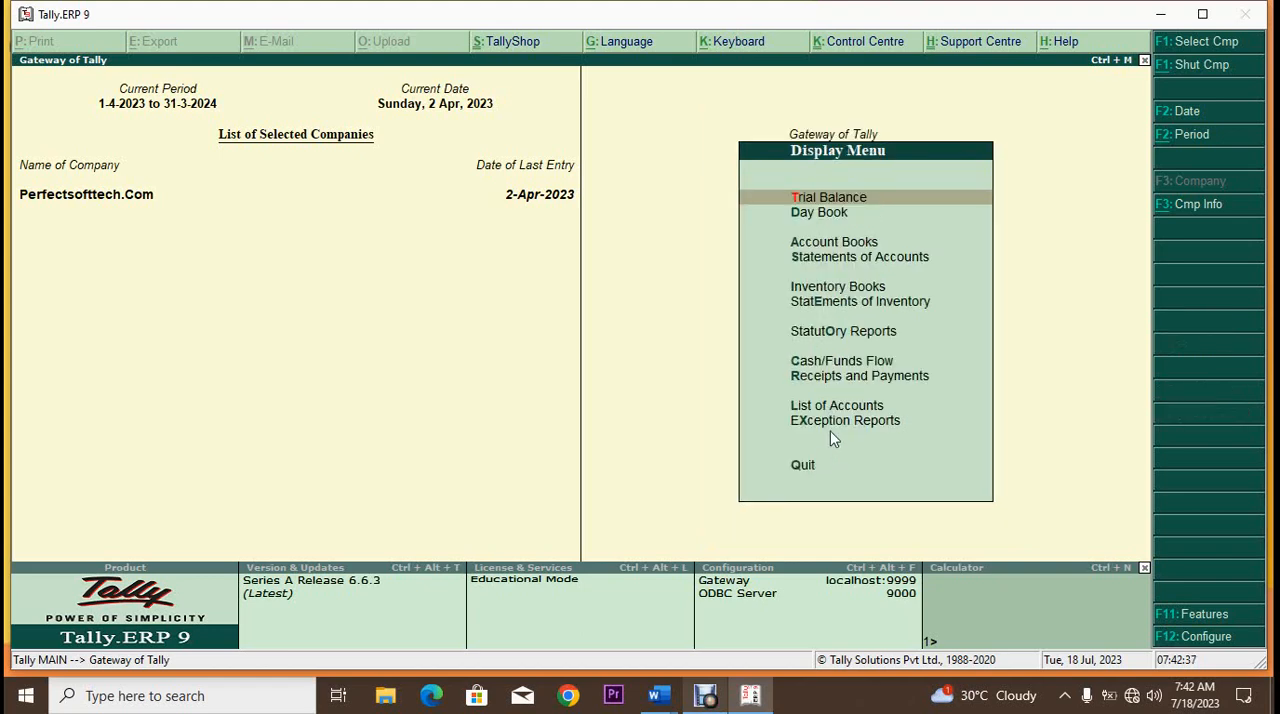
left_click(827, 303)
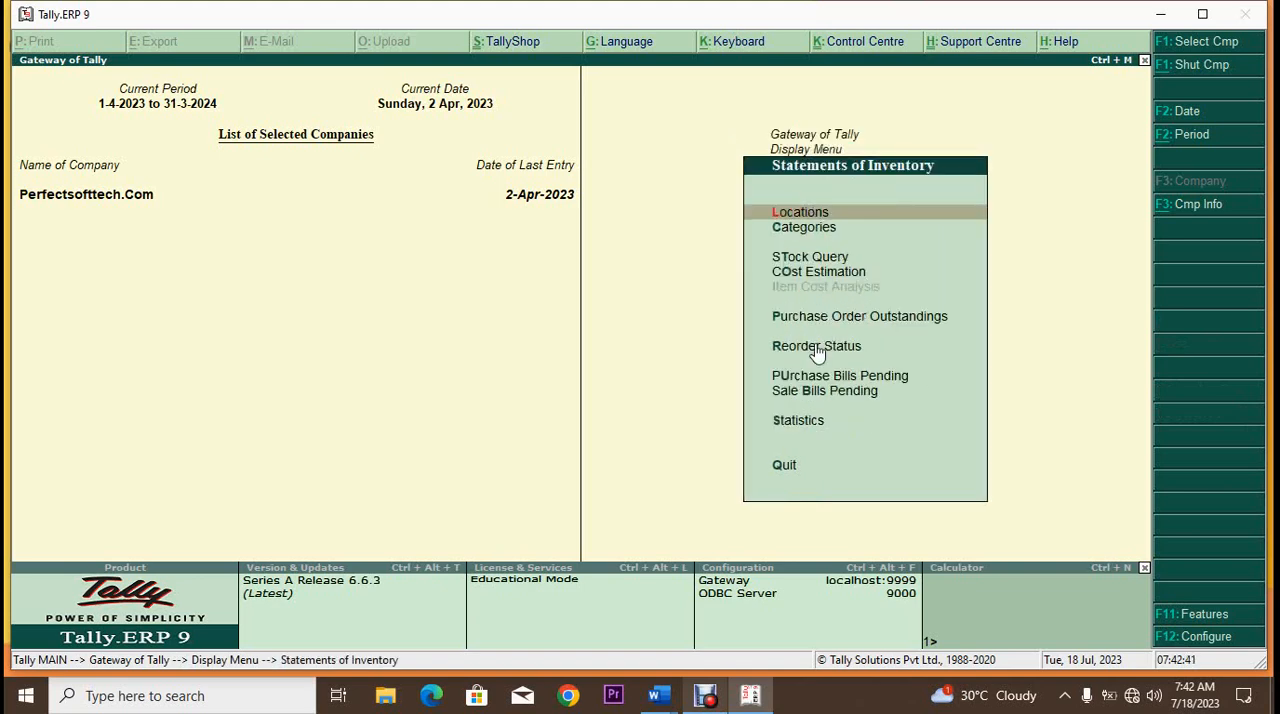
left_click(884, 378)
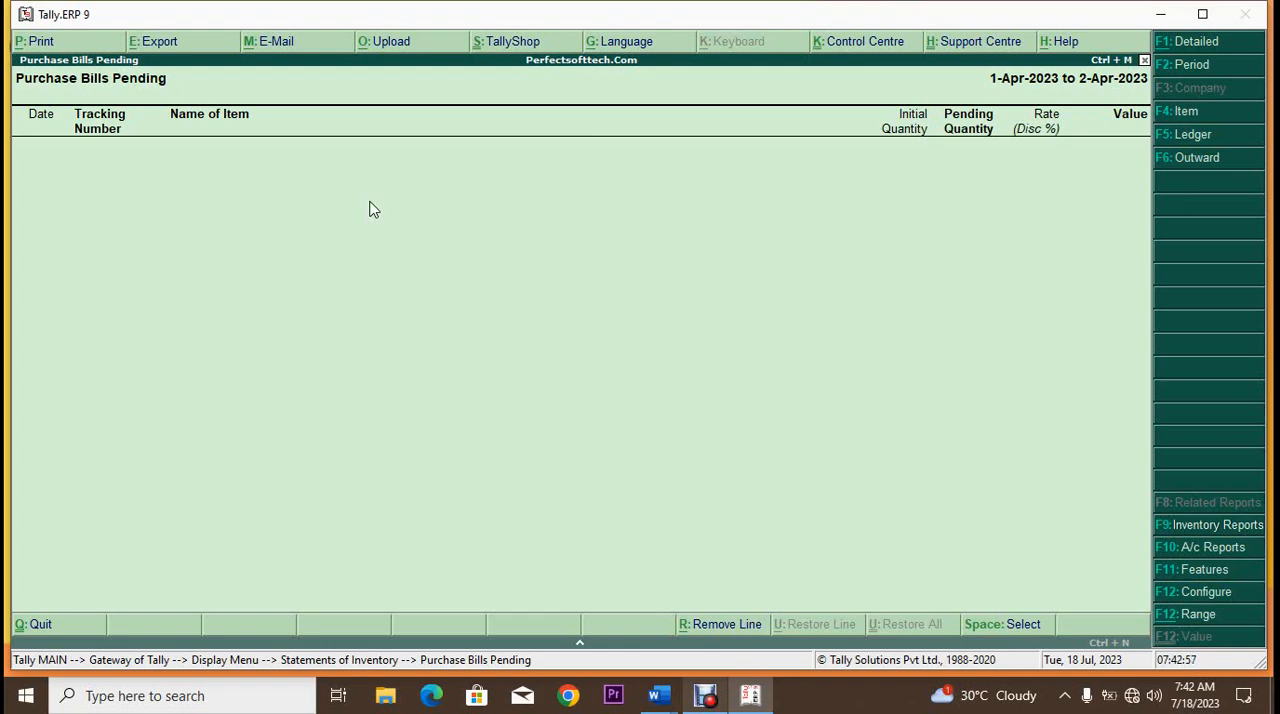
key("Escape")
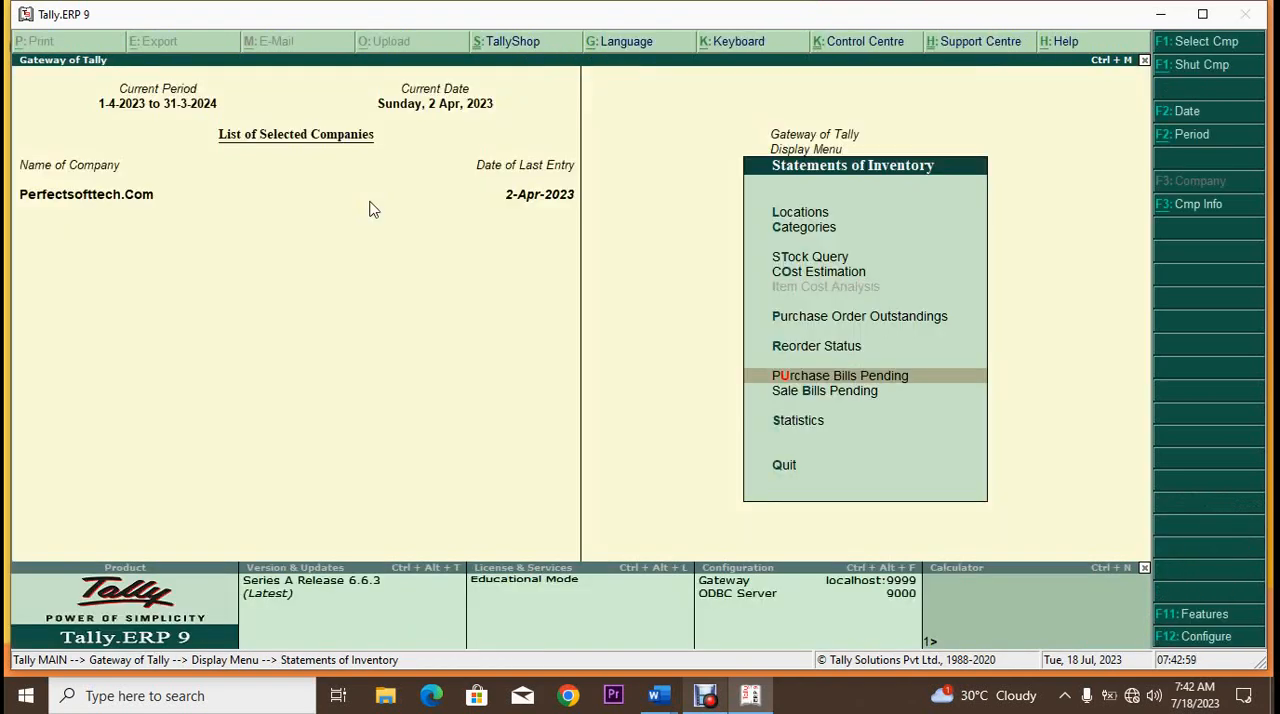
key("Escape")
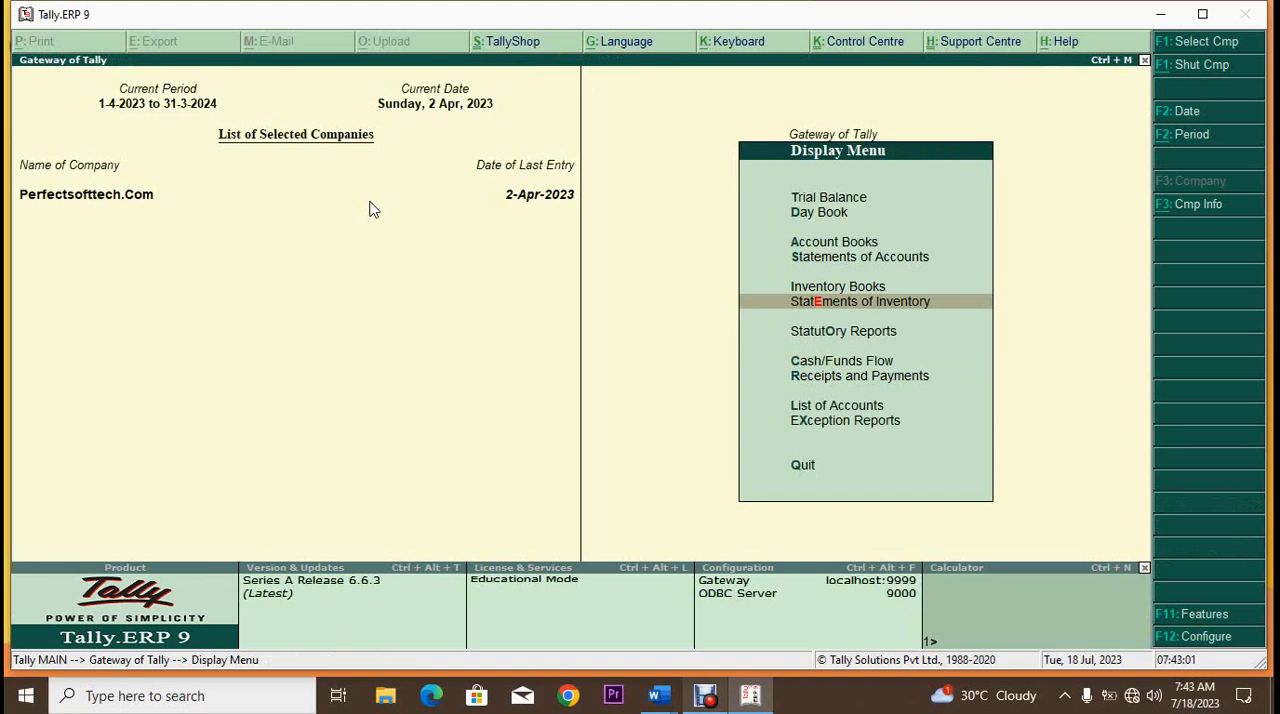
key("Escape")
key("Return")
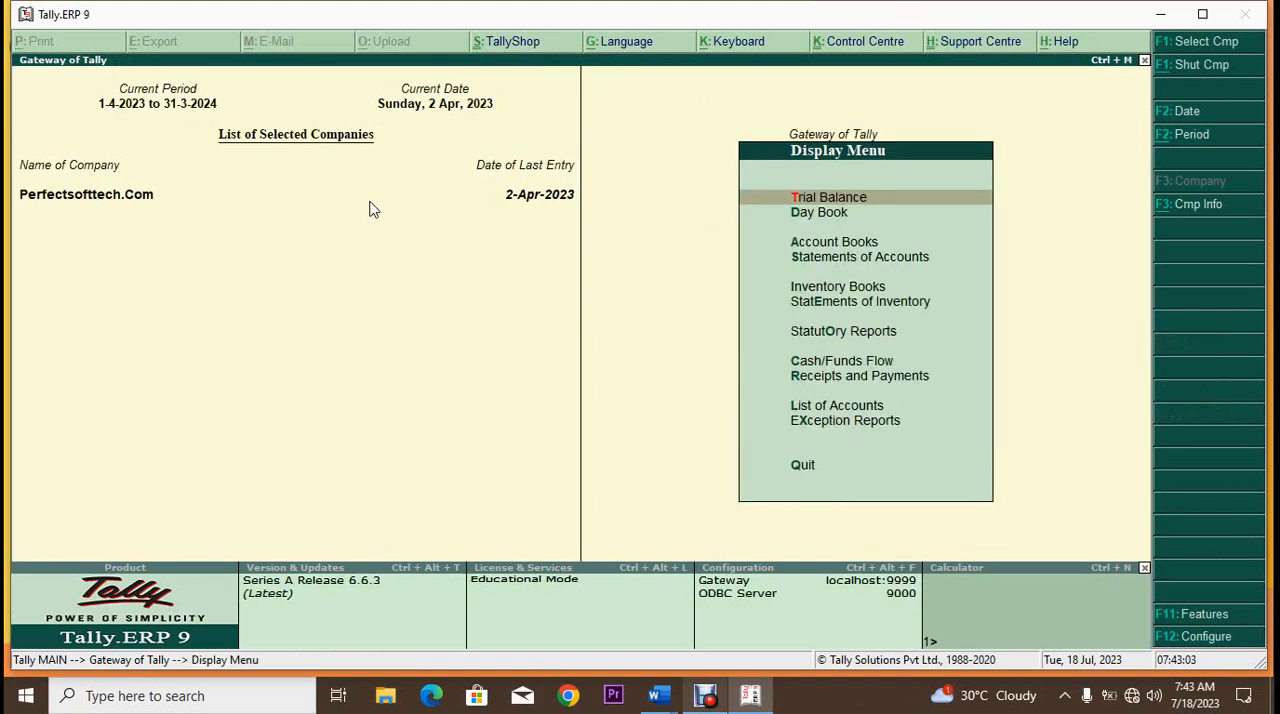
key("Down")
key("Down")
key("Down")
key("Down")
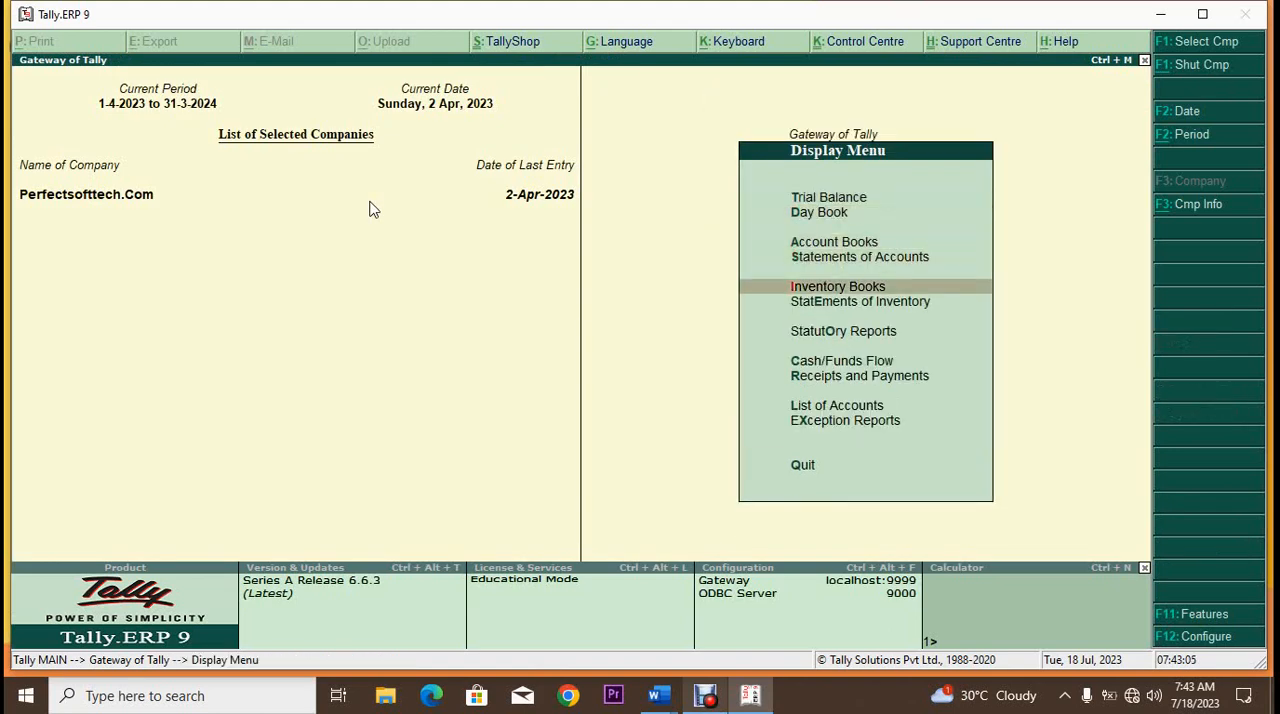
key("Down")
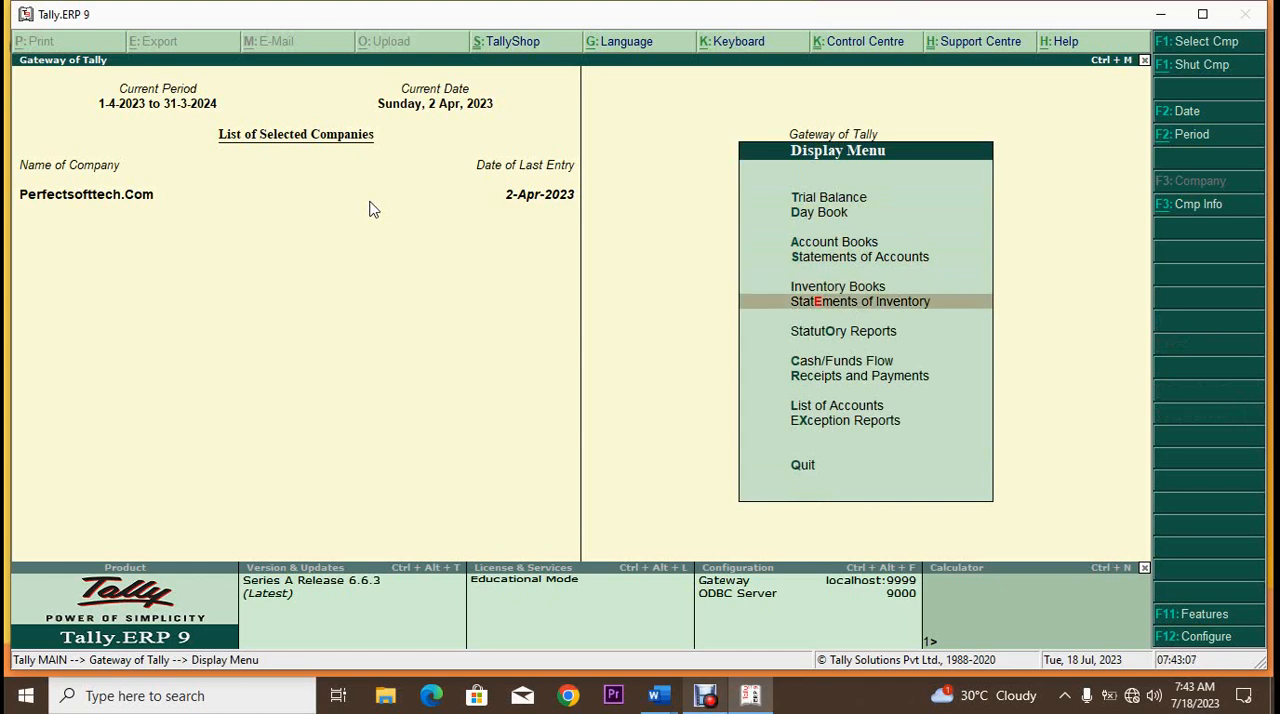
key("Up")
key("Up")
key("Up")
key("Down")
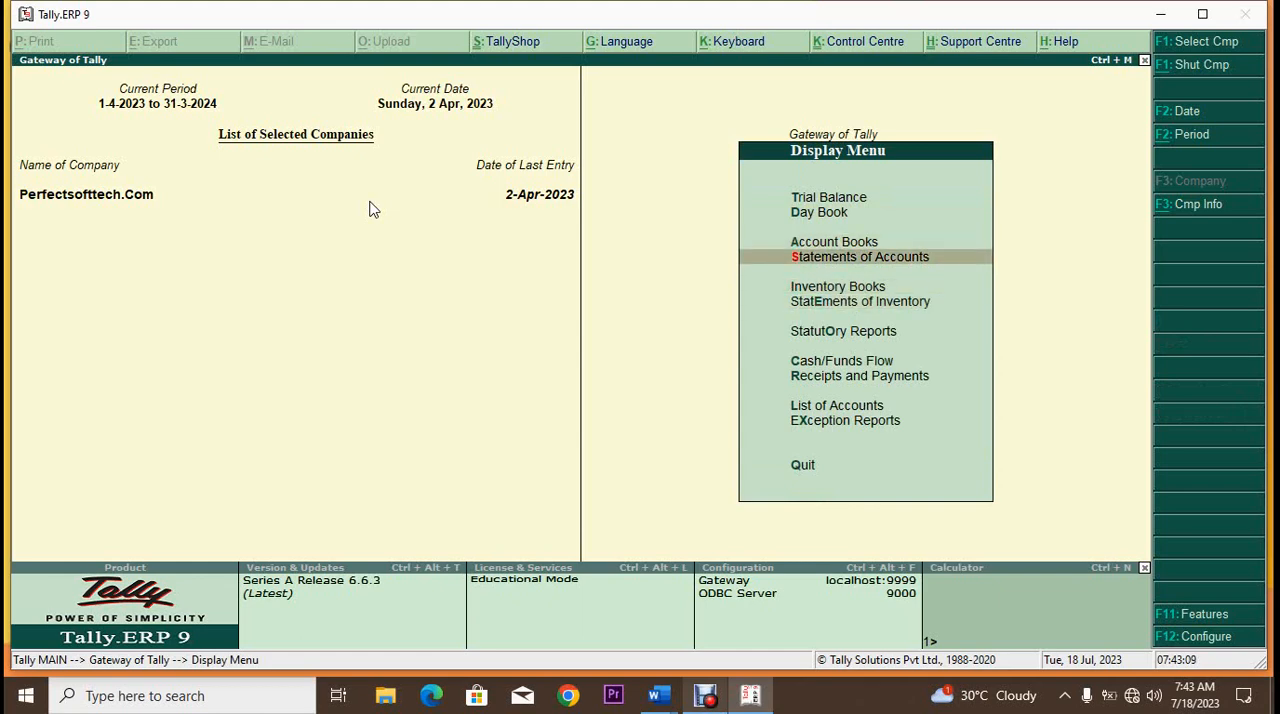
key("Return")
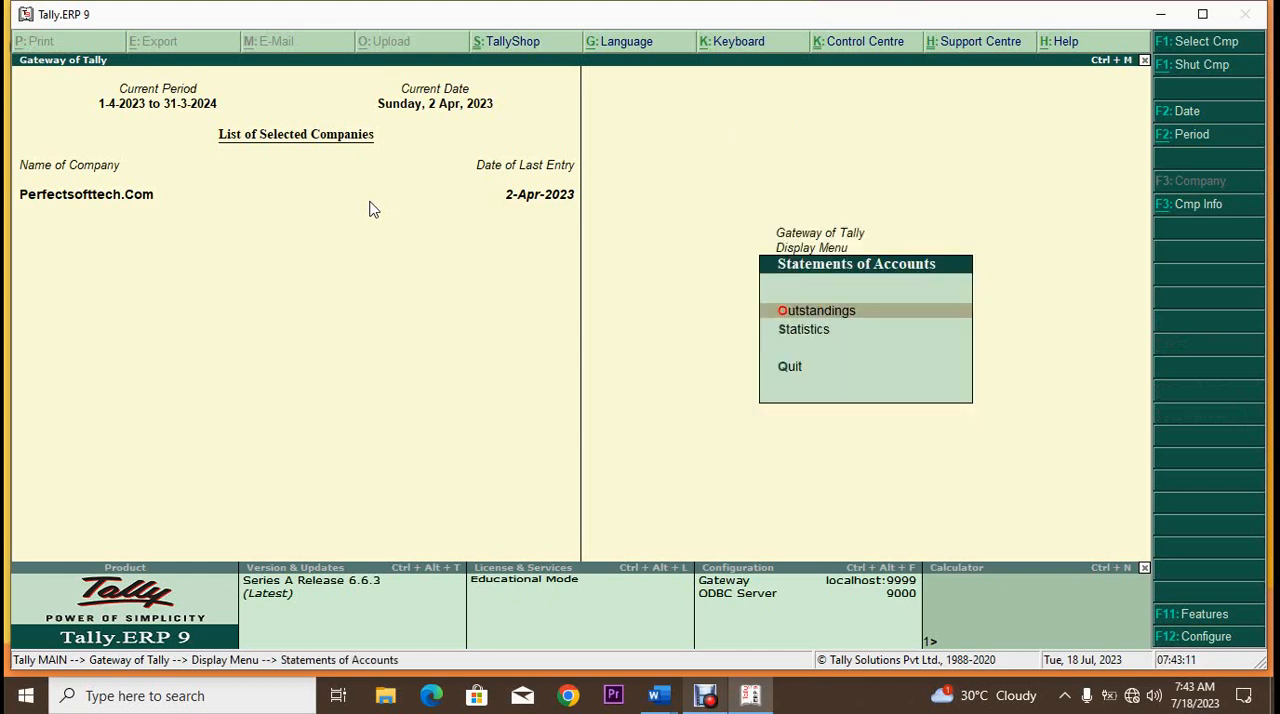
key("Escape")
Step: Display the ledger vouchers of Anjali Telecom Pvt. Ltd from the account books
key("Up")
key("Return")
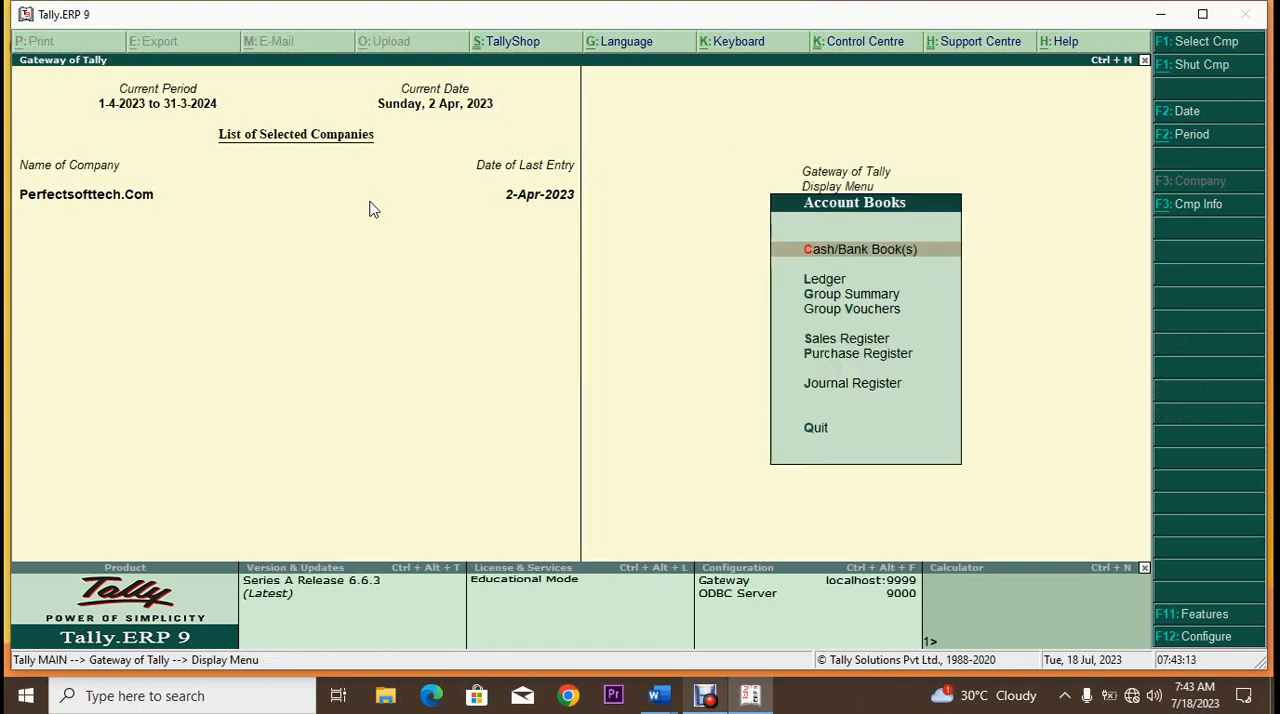
key("Down")
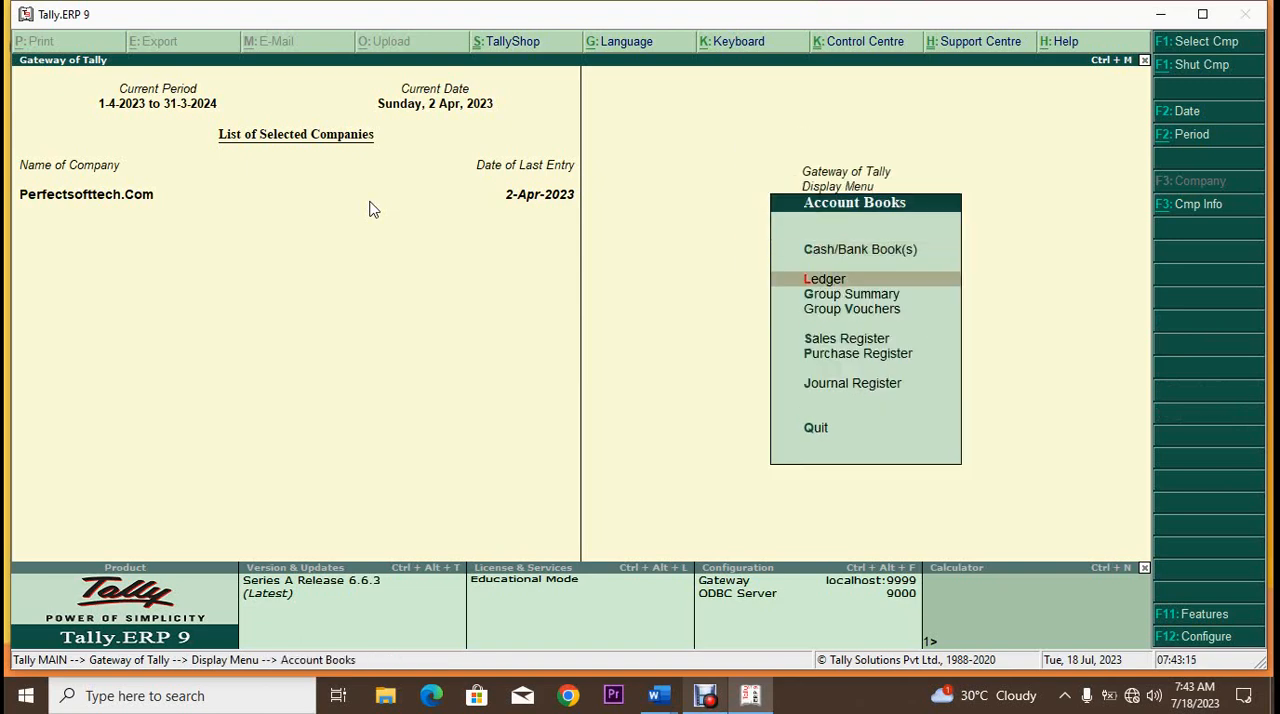
key("Return")
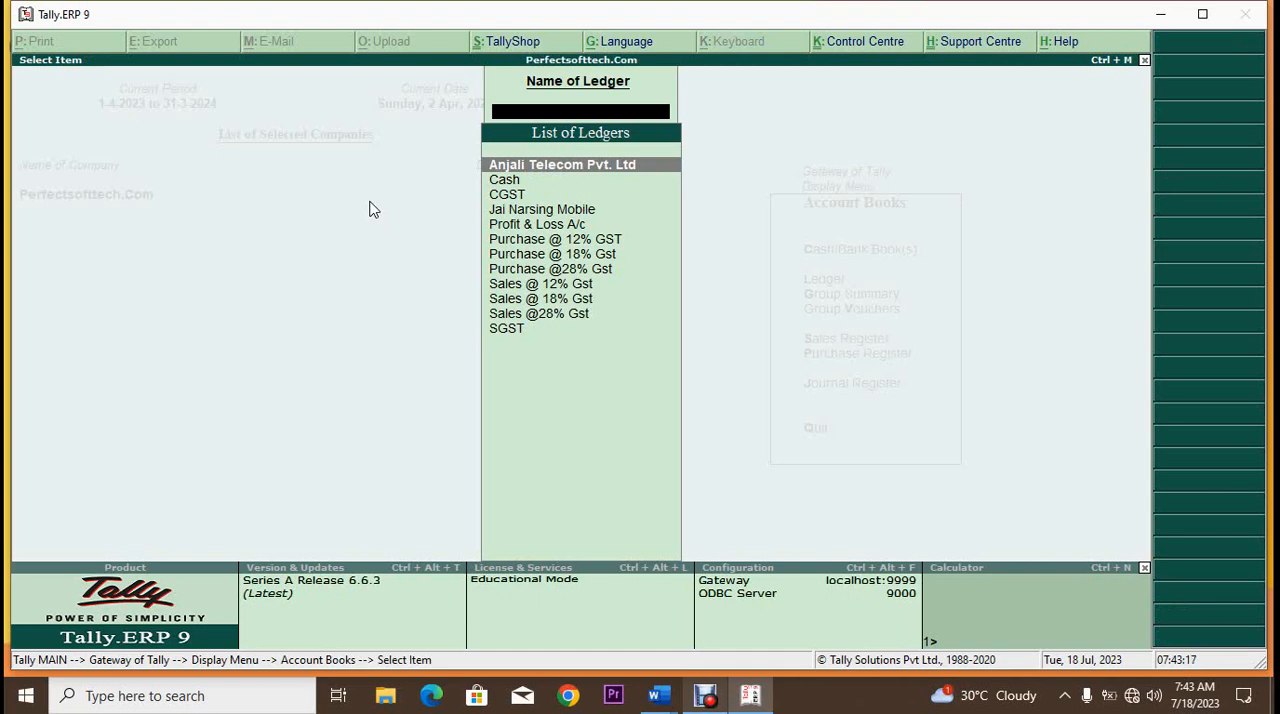
key("Return")
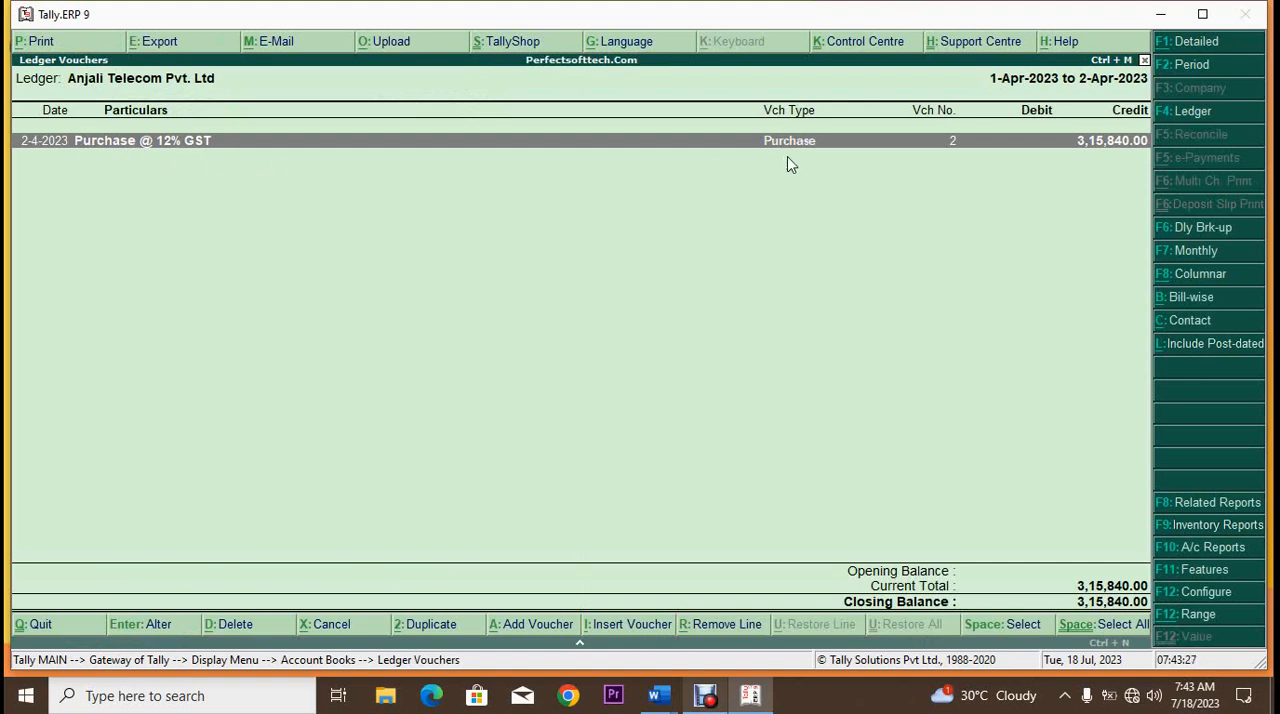
Step: Leave the supplier's ledger vouchers, return to the Gateway of Tally and open the Day Book from the Display Menu
key("Escape")
key("Escape")
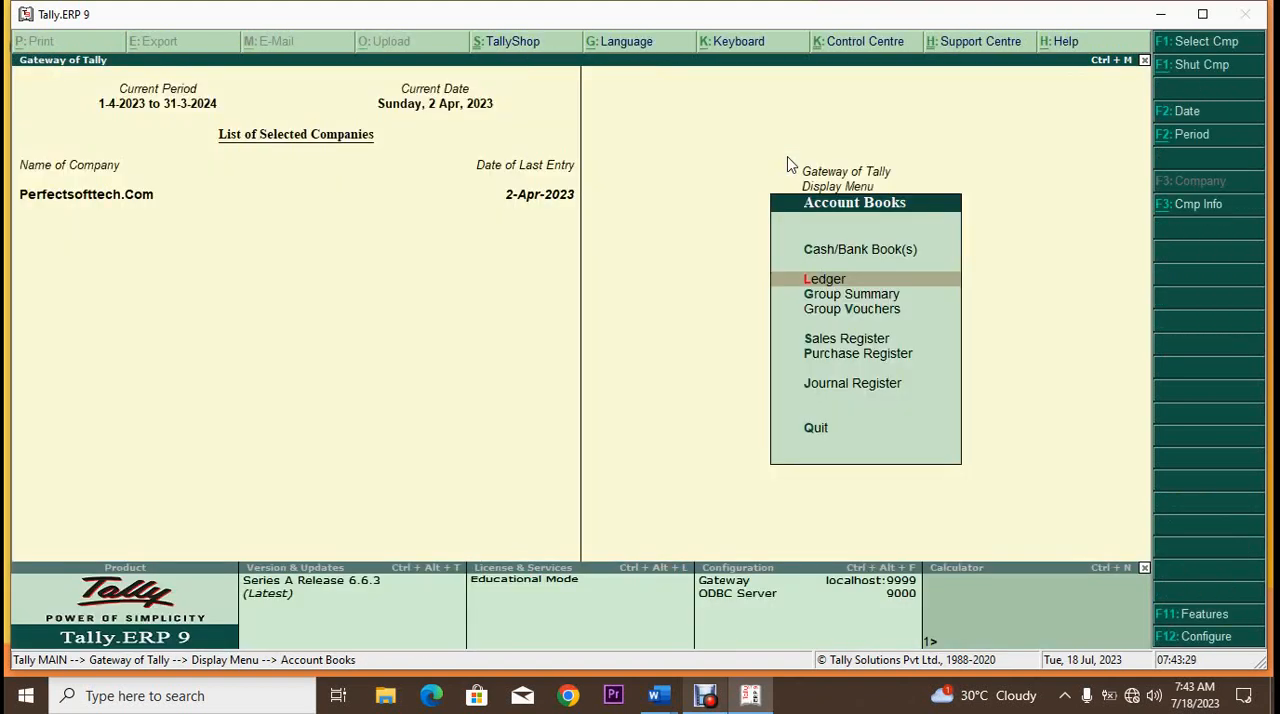
key("Escape")
key("Escape")
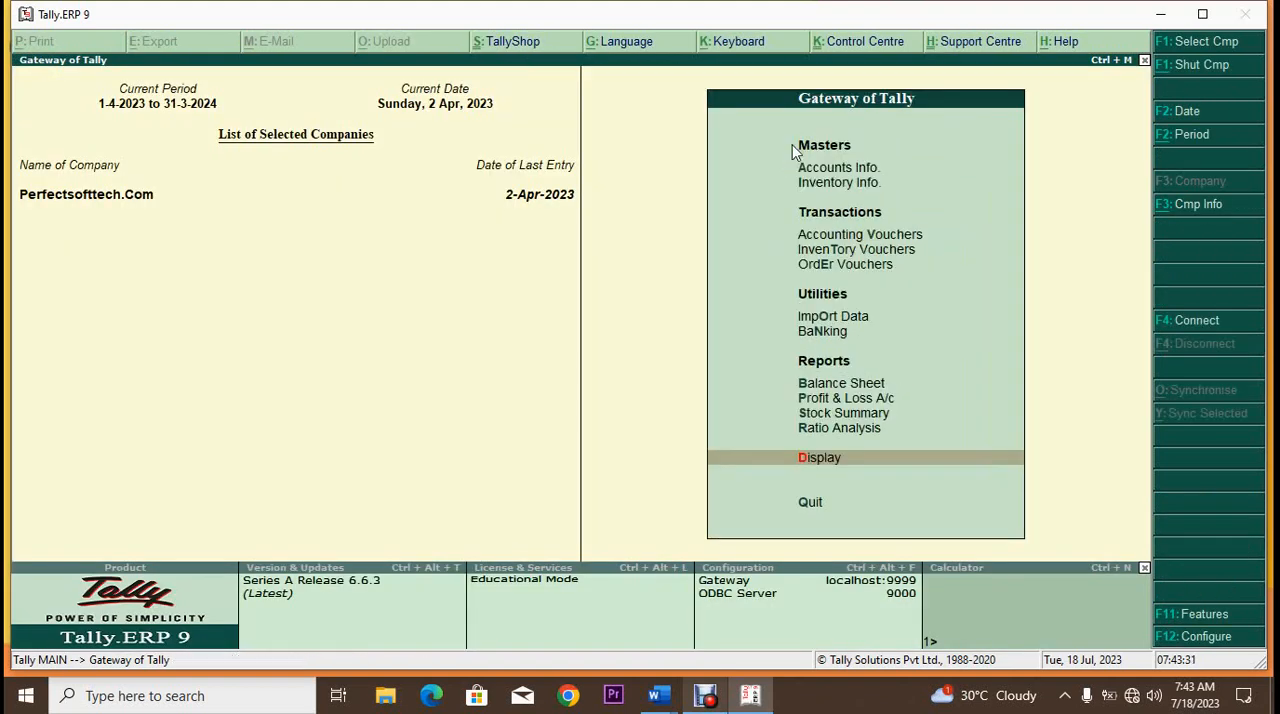
key("Return")
key("d")
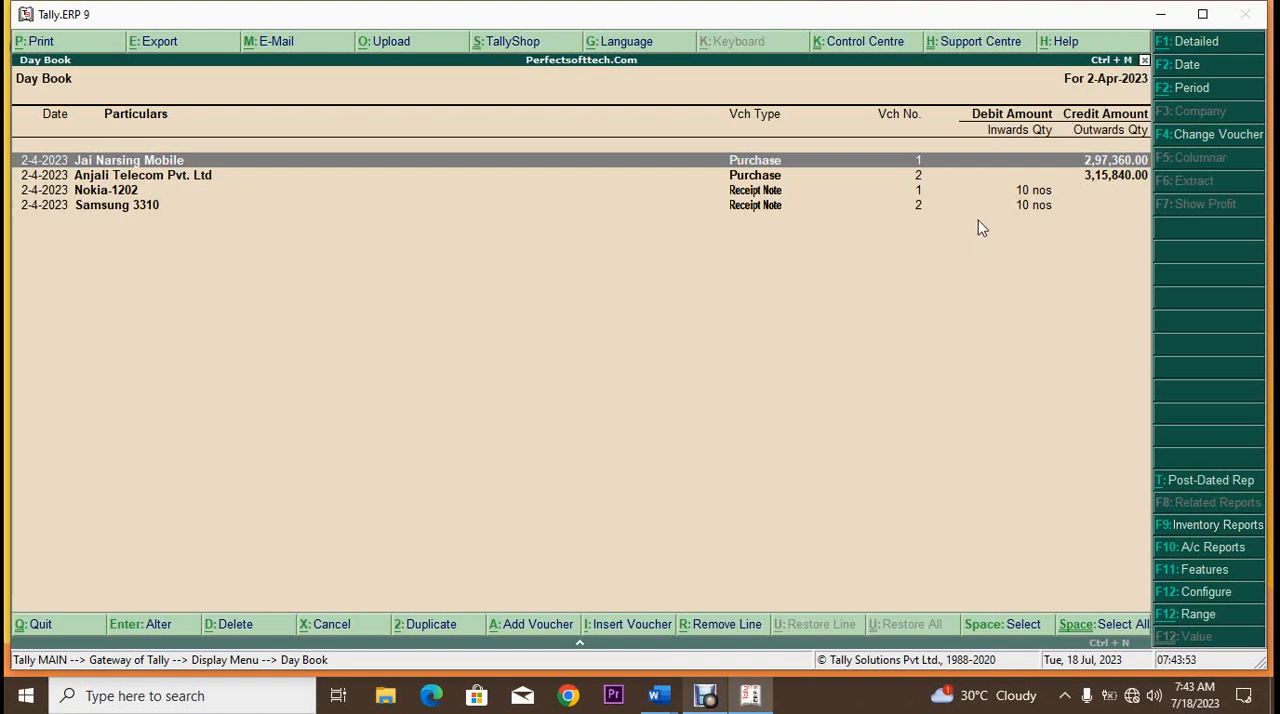
Step: View the Day Book for the period 1-4-2023 to 2-4-2023, and return to the Gateway of Tally
key("alt+F2")
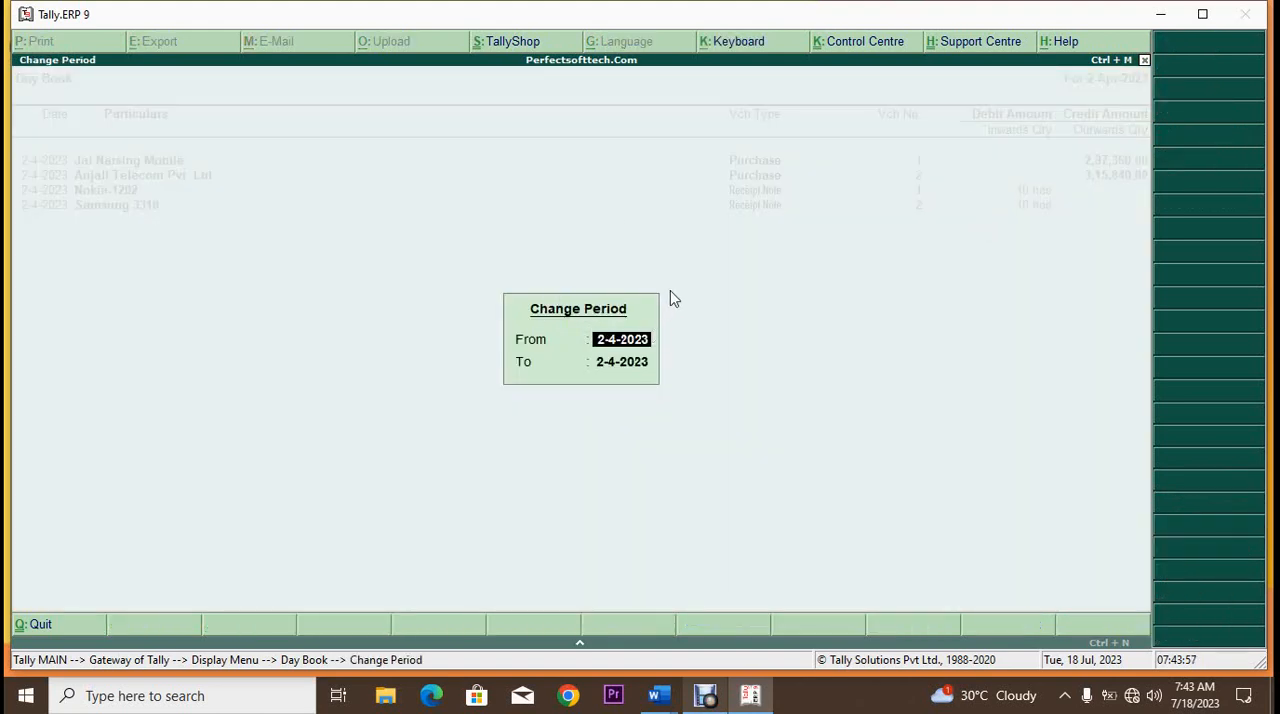
type("1.4")
key("Return")
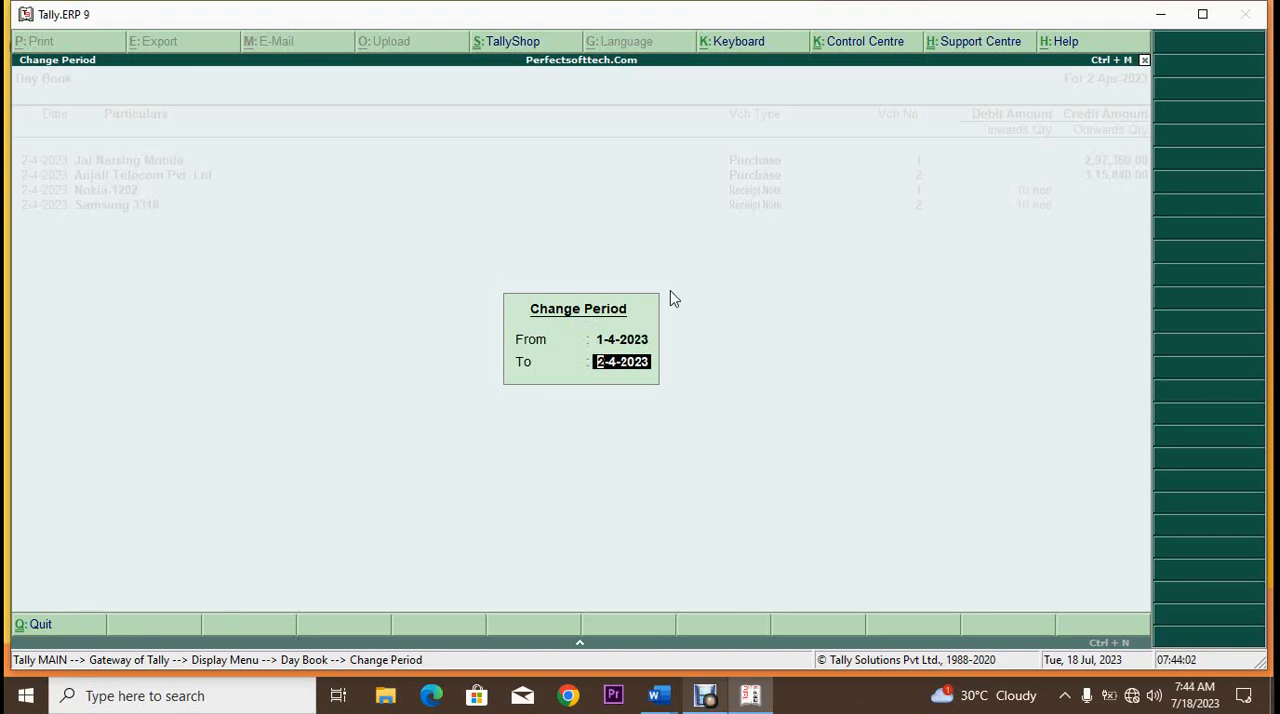
key("Return")
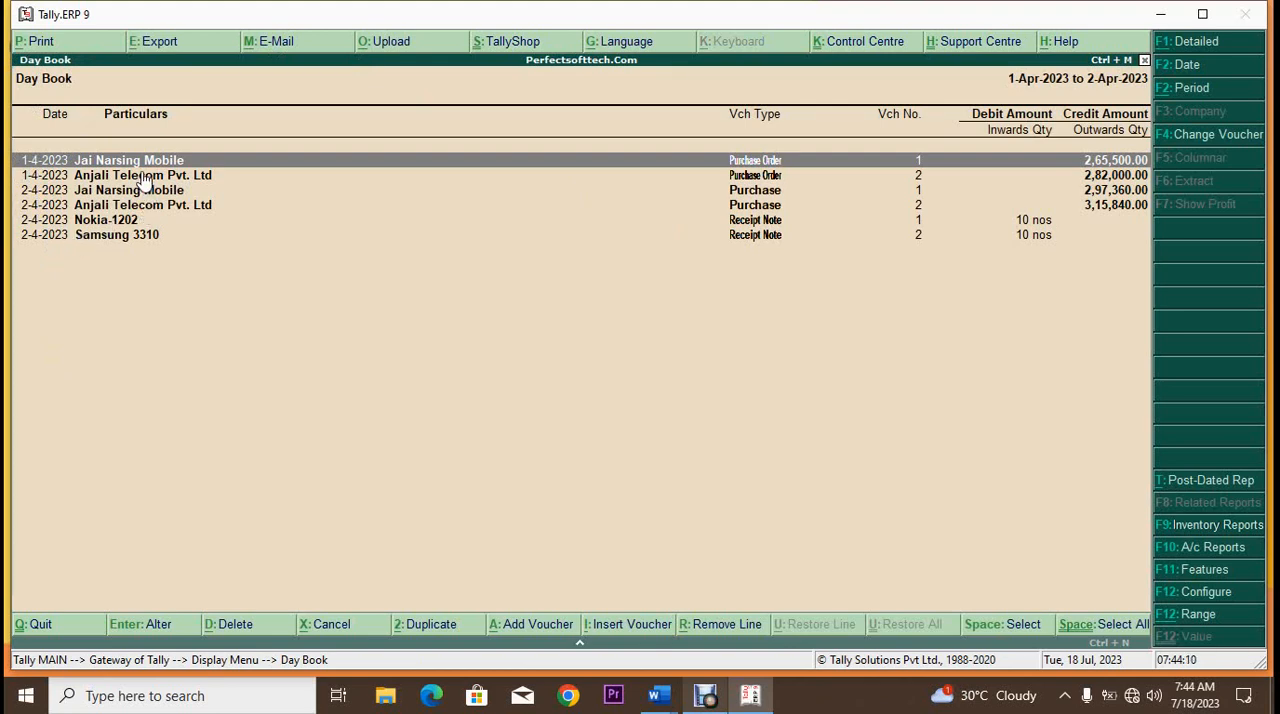
key("Escape")
key("Escape")
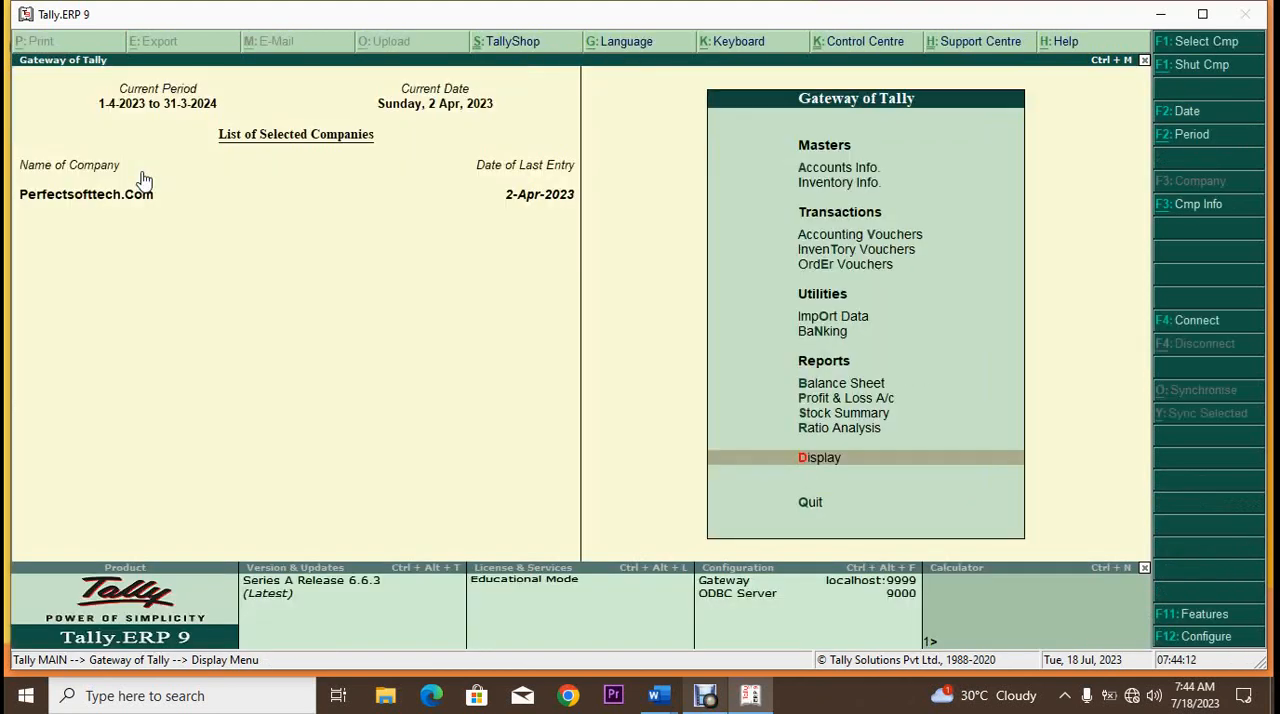
Step: Display the detailed Stock Summary with stock info of All Types, and look through its configuration options without changing them
left_click(858, 414)
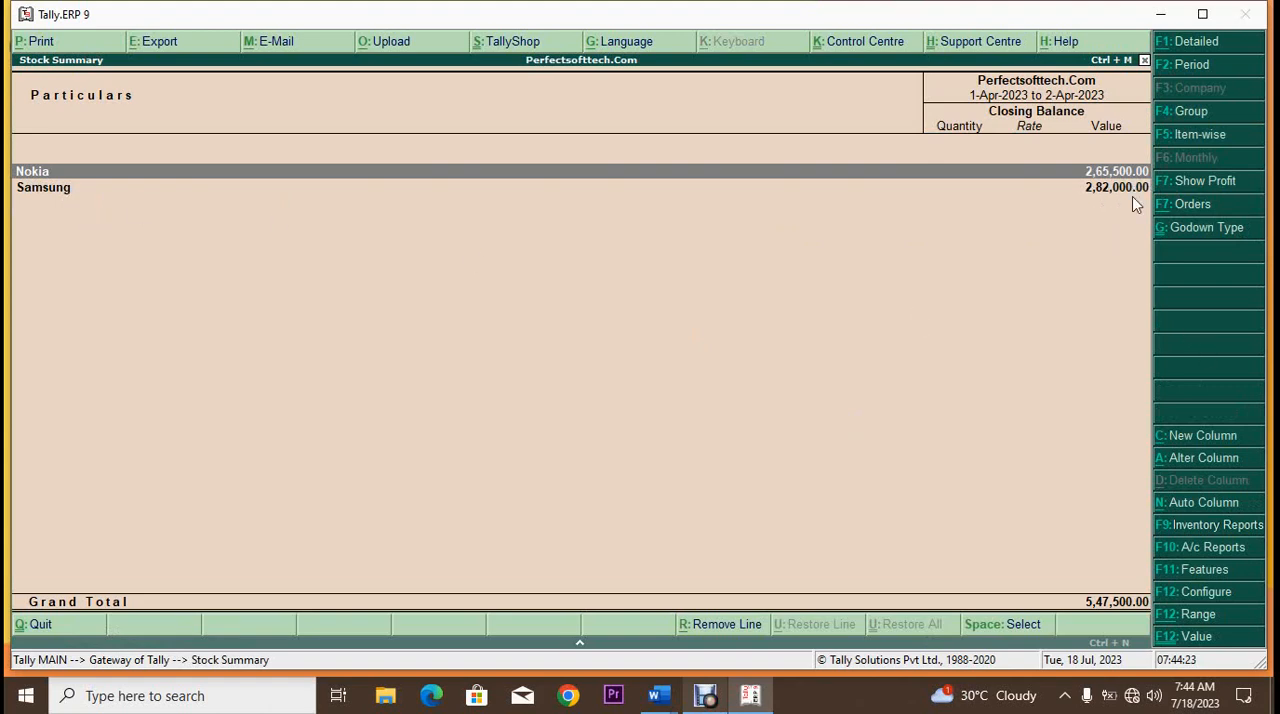
left_click(1187, 48)
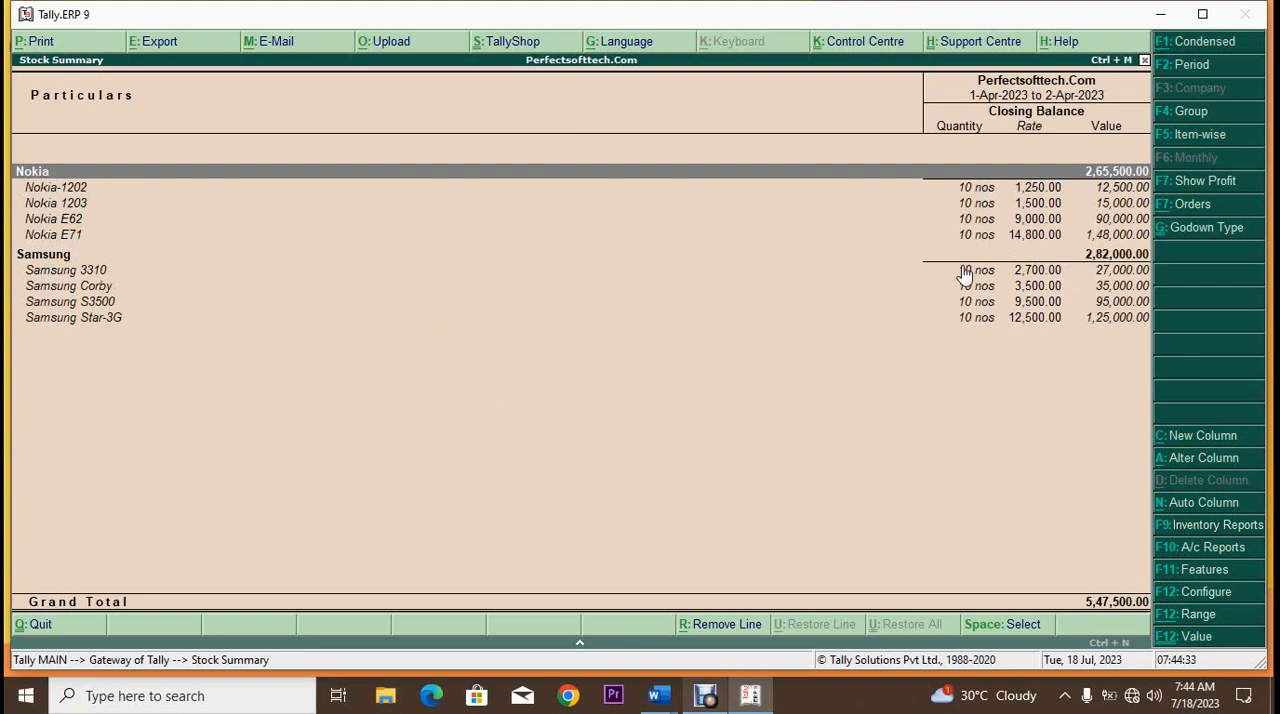
left_click(1209, 233)
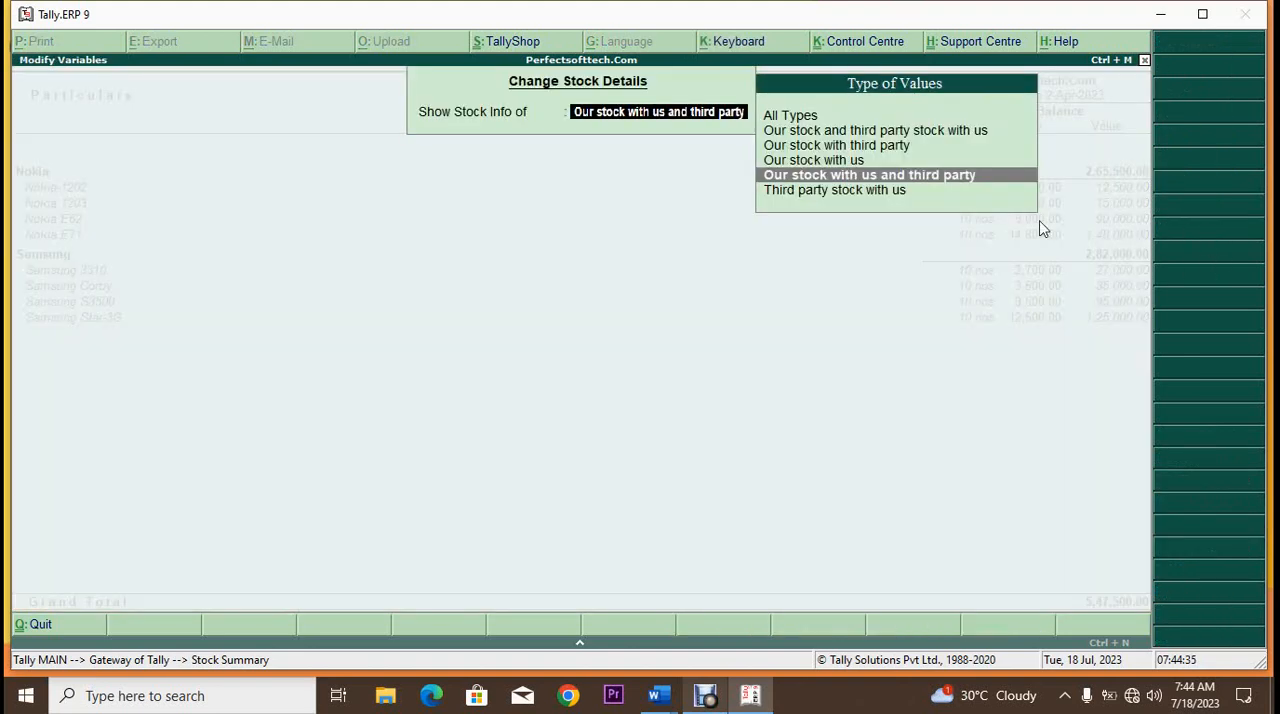
left_click(790, 117)
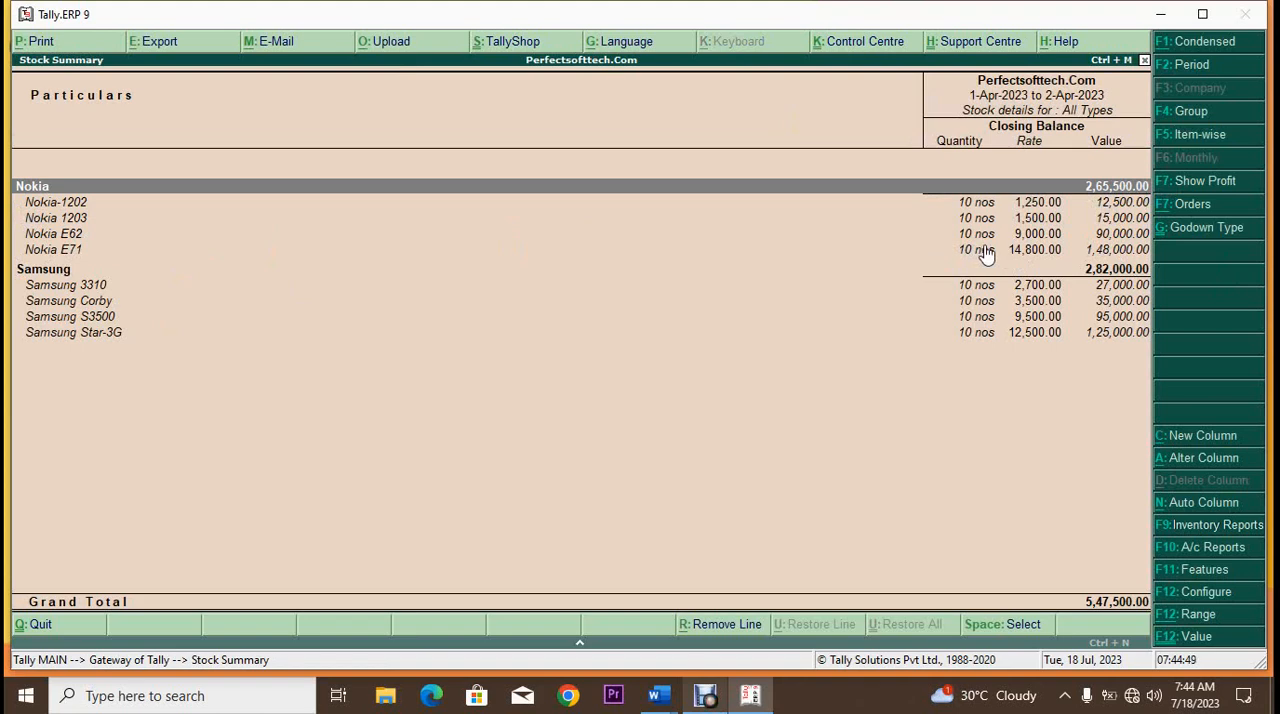
key("F12")
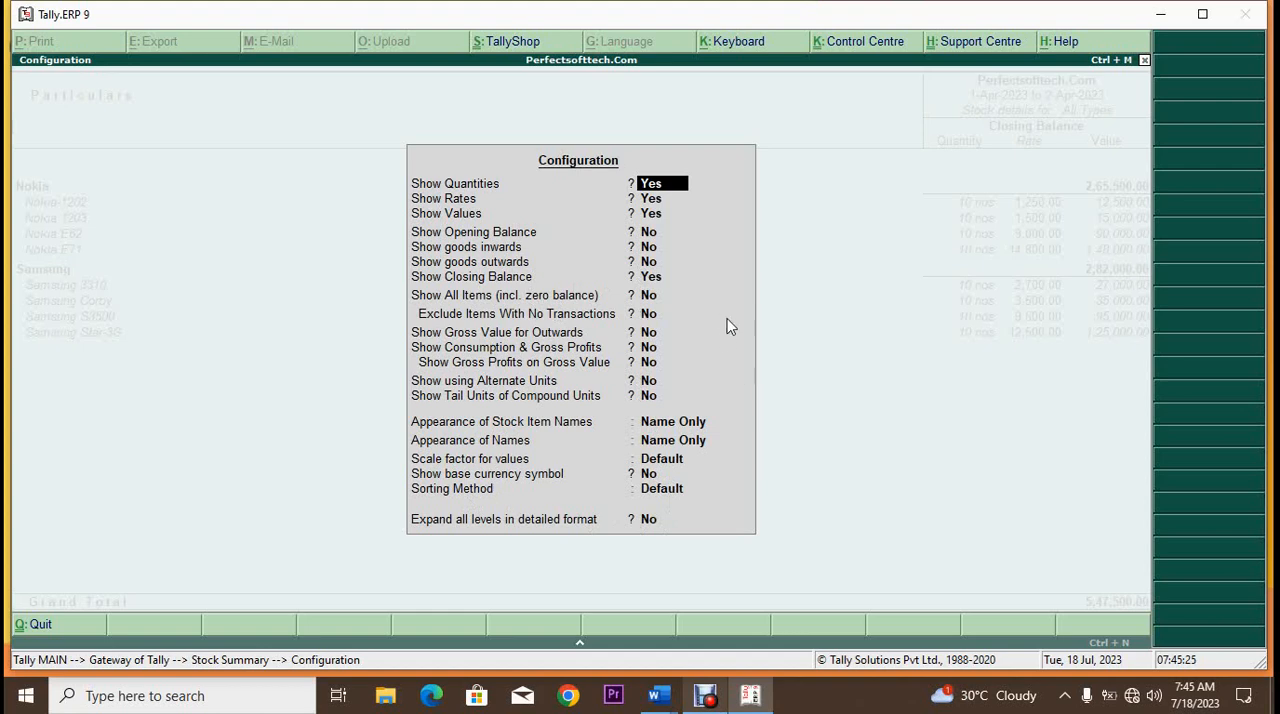
key("Escape")
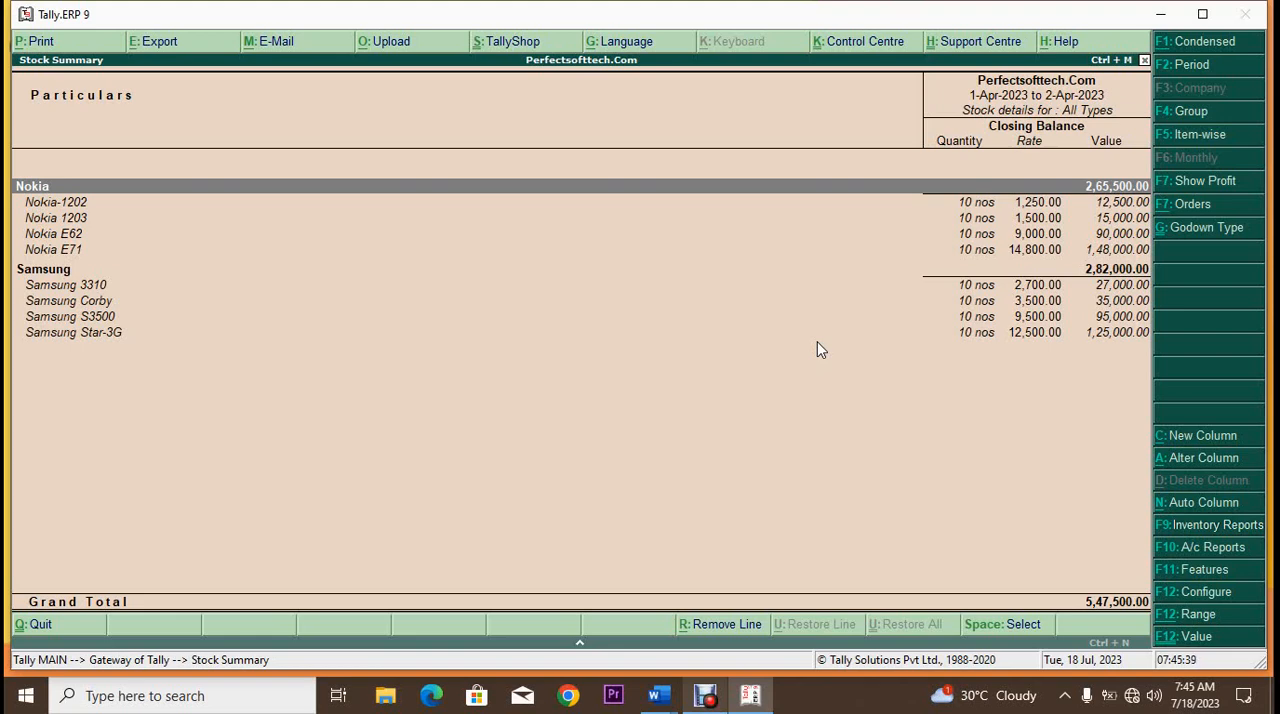
Step: View the Stock Summary item-wise with Stock In Hand as the type of values and All Types as the stock info
left_click(1199, 140)
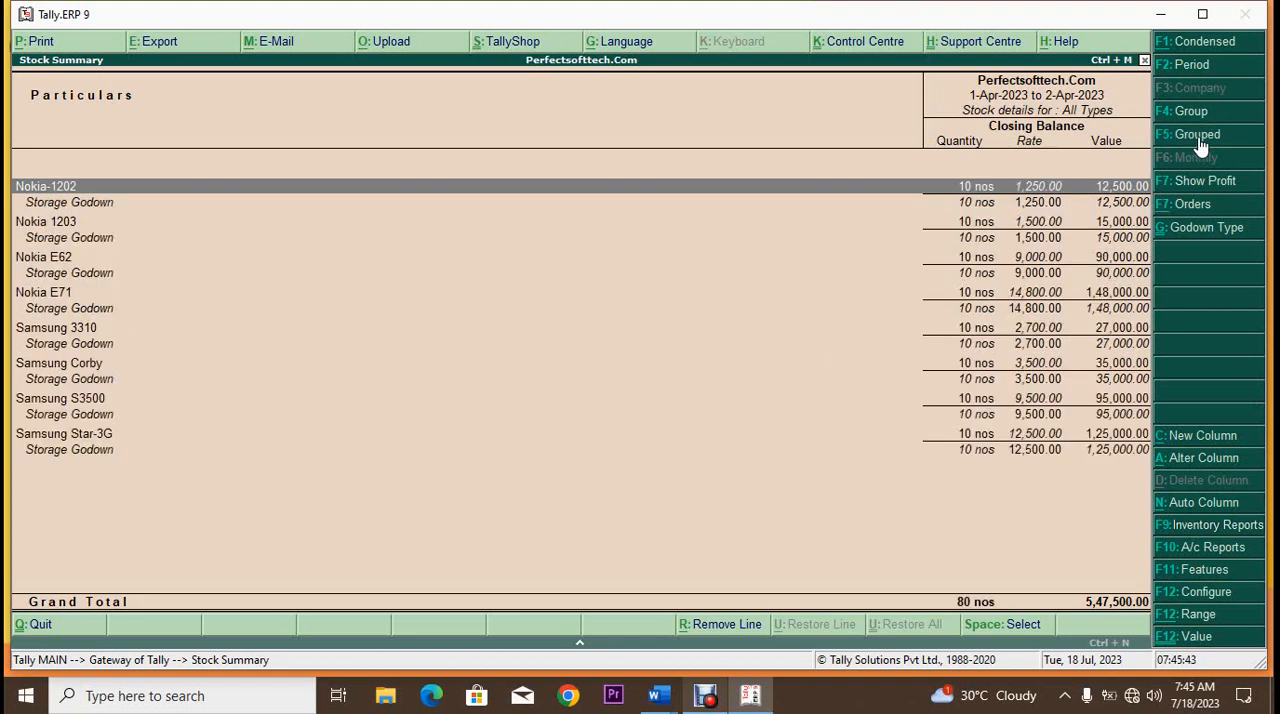
left_click(1207, 206)
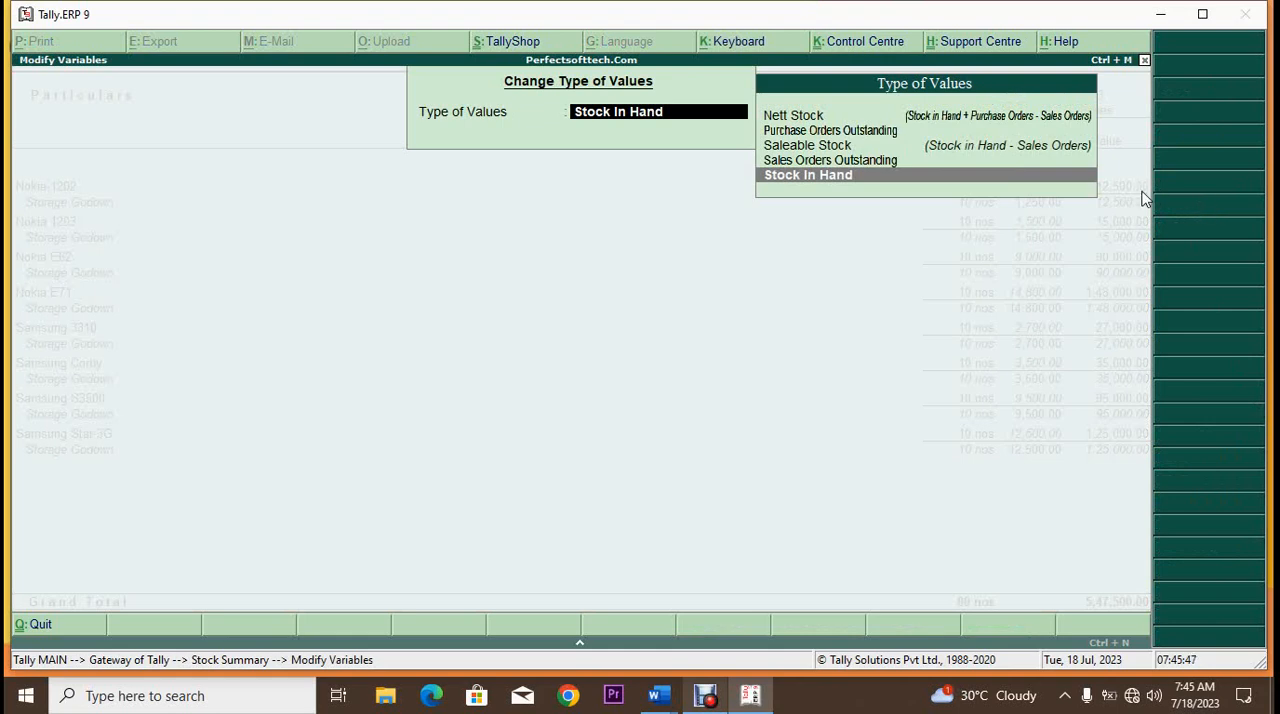
key("Return")
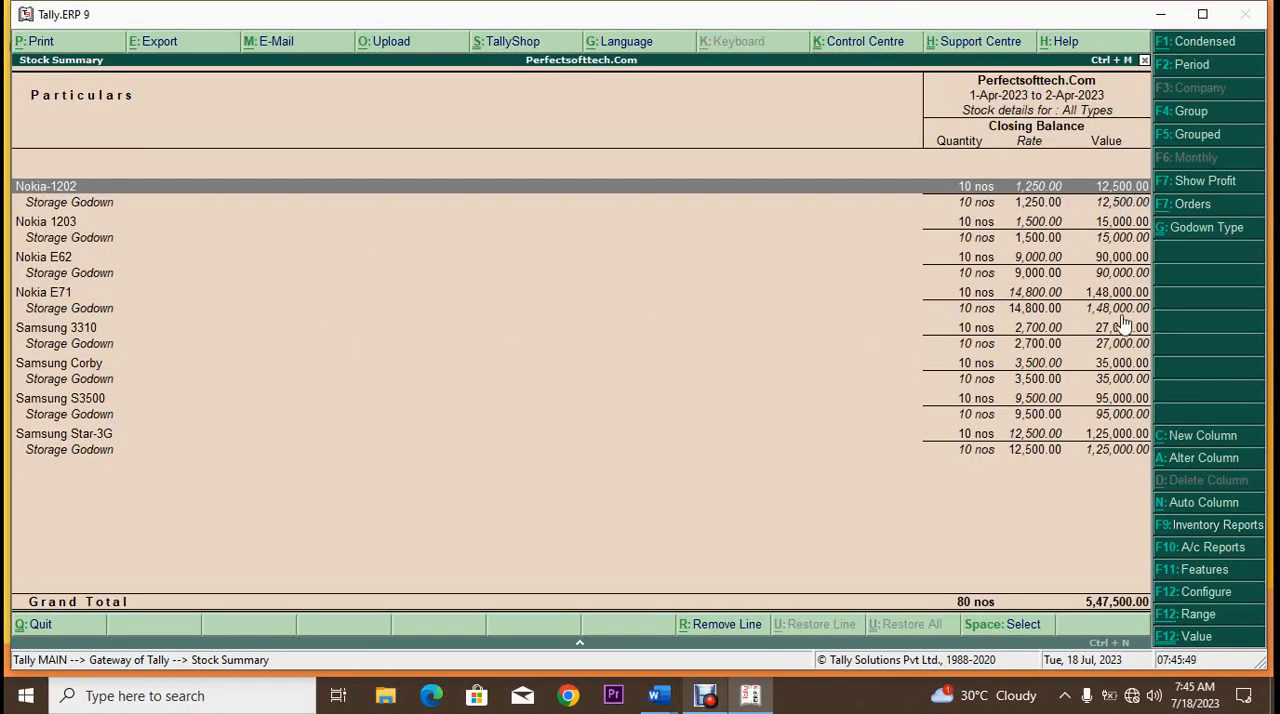
left_click(1210, 228)
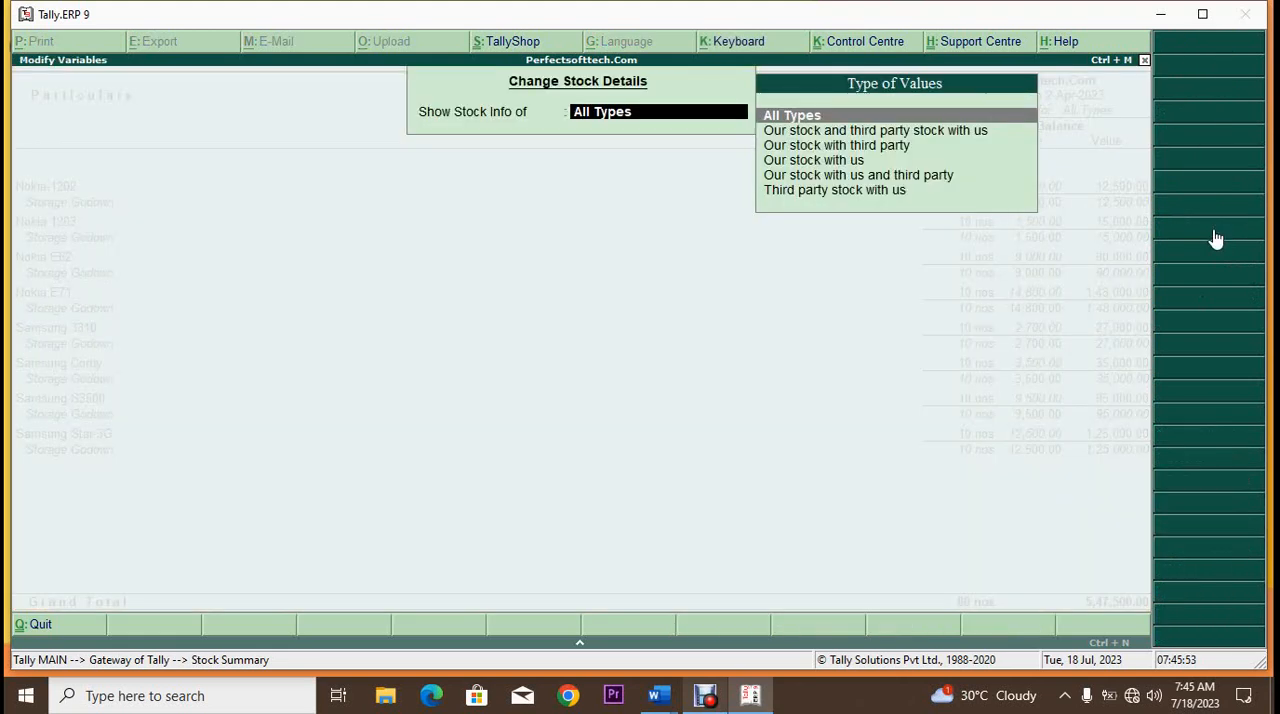
left_click(792, 117)
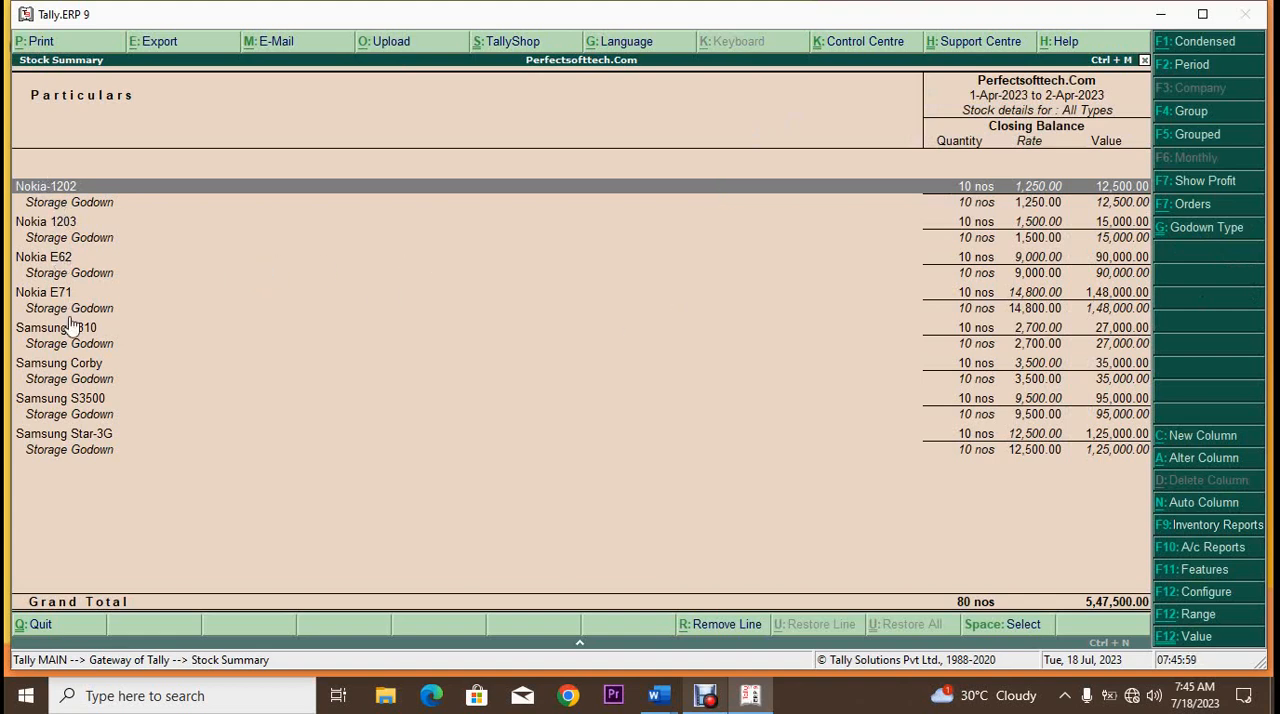
Step: Switch the Stock Summary back to the grouped view and keep its stock info on All Types
left_click(1201, 137)
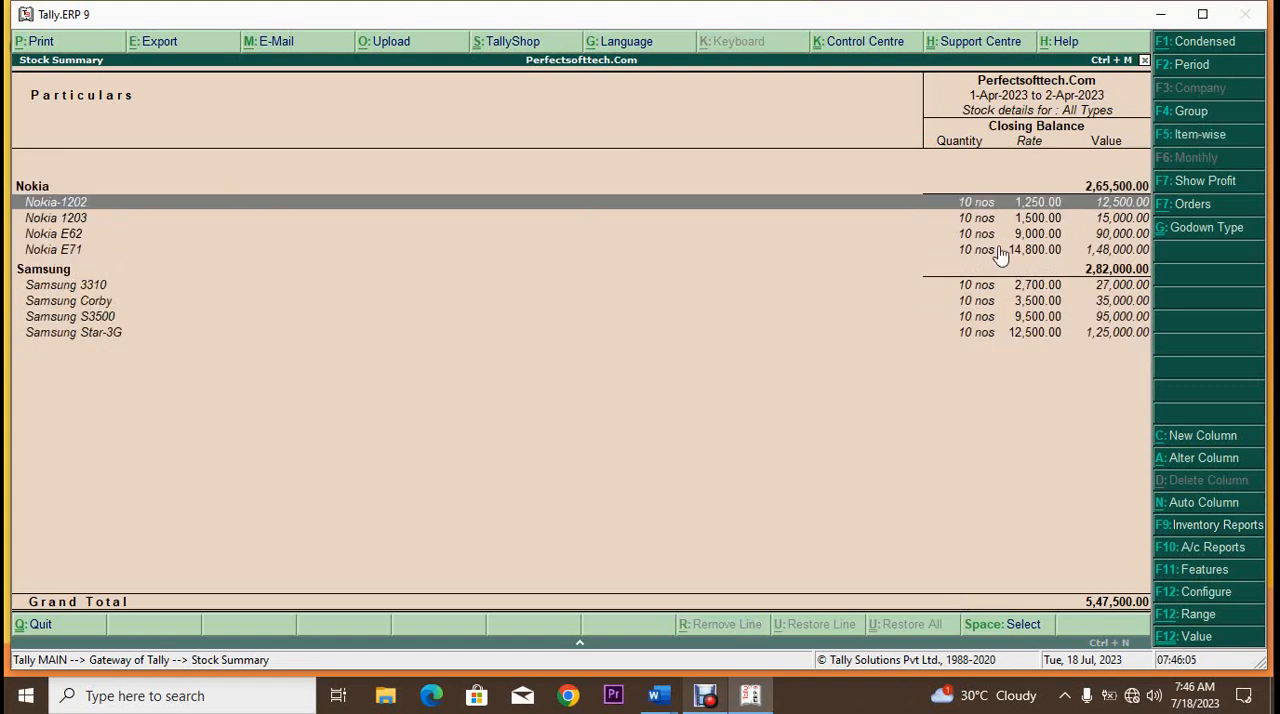
left_click(1222, 230)
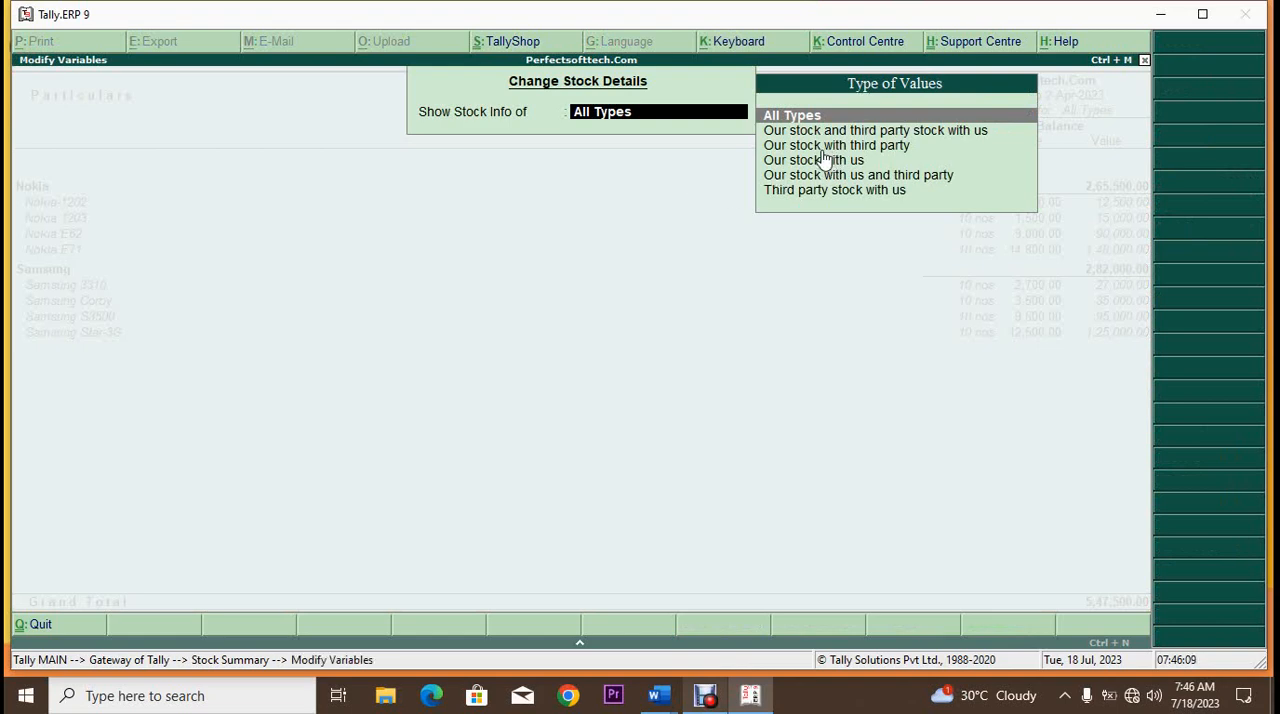
key("Return")
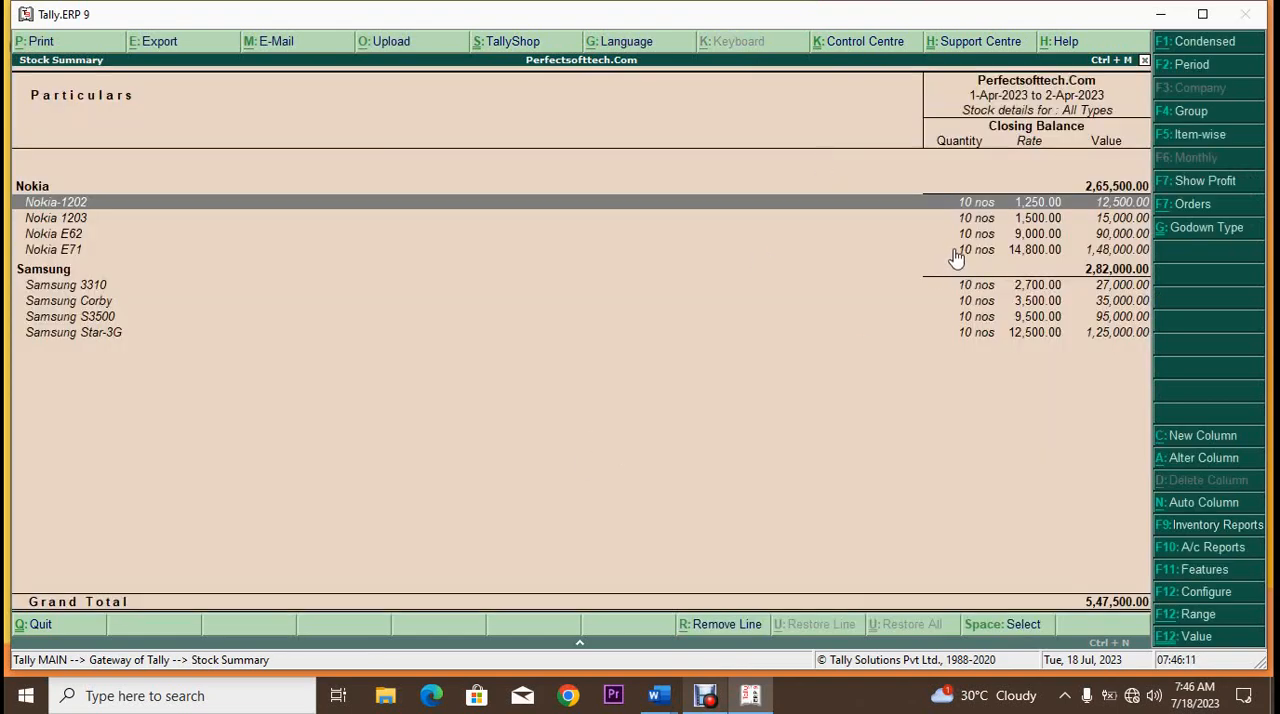